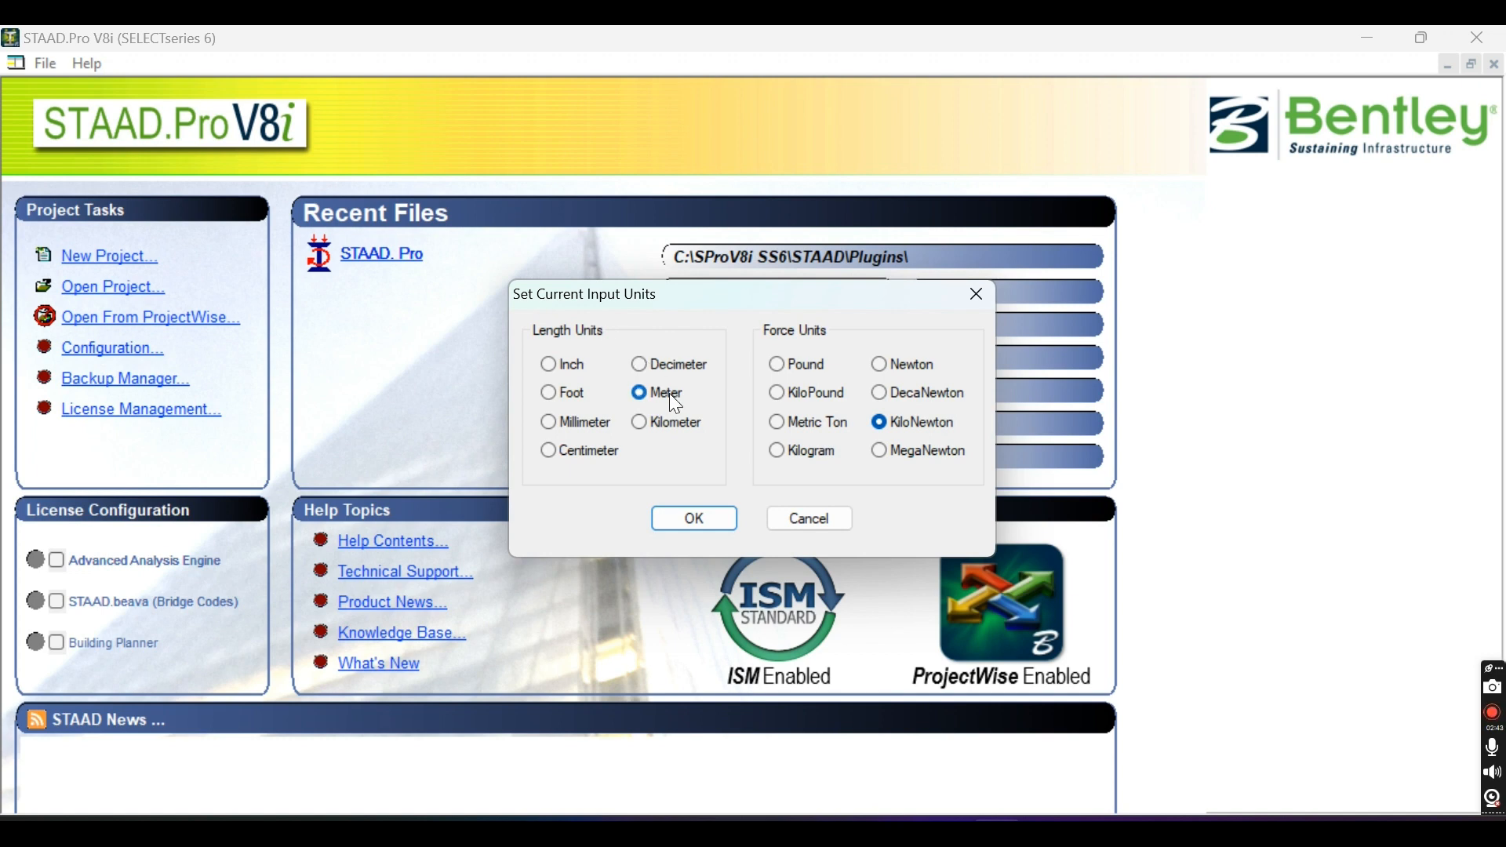
Accept meter and kilonewton as the input units and start placing beams on a snap grid, with the grid settings fully in view.
click(688, 516)
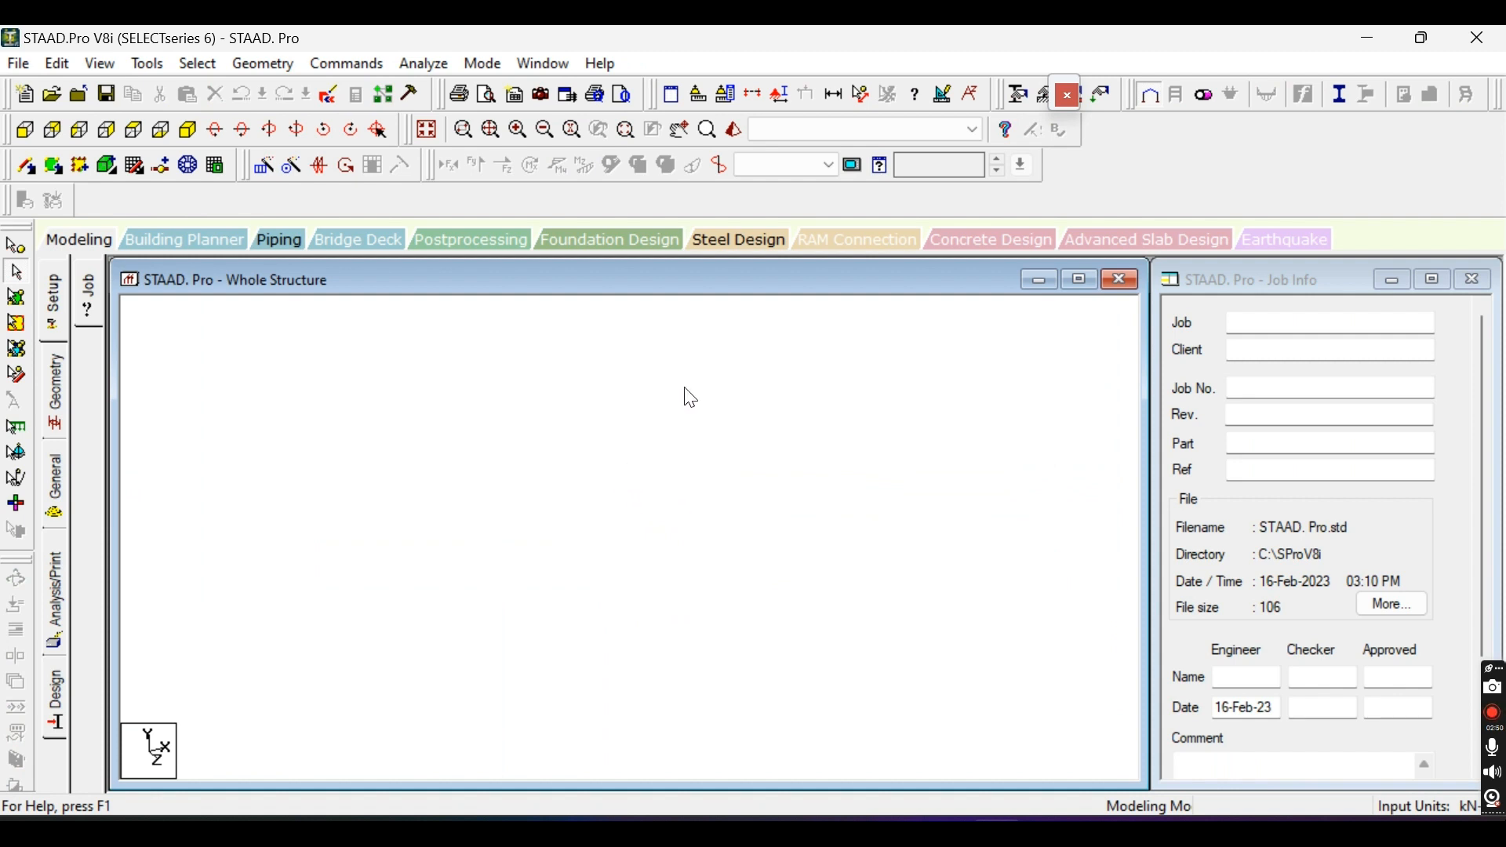
click(263, 66)
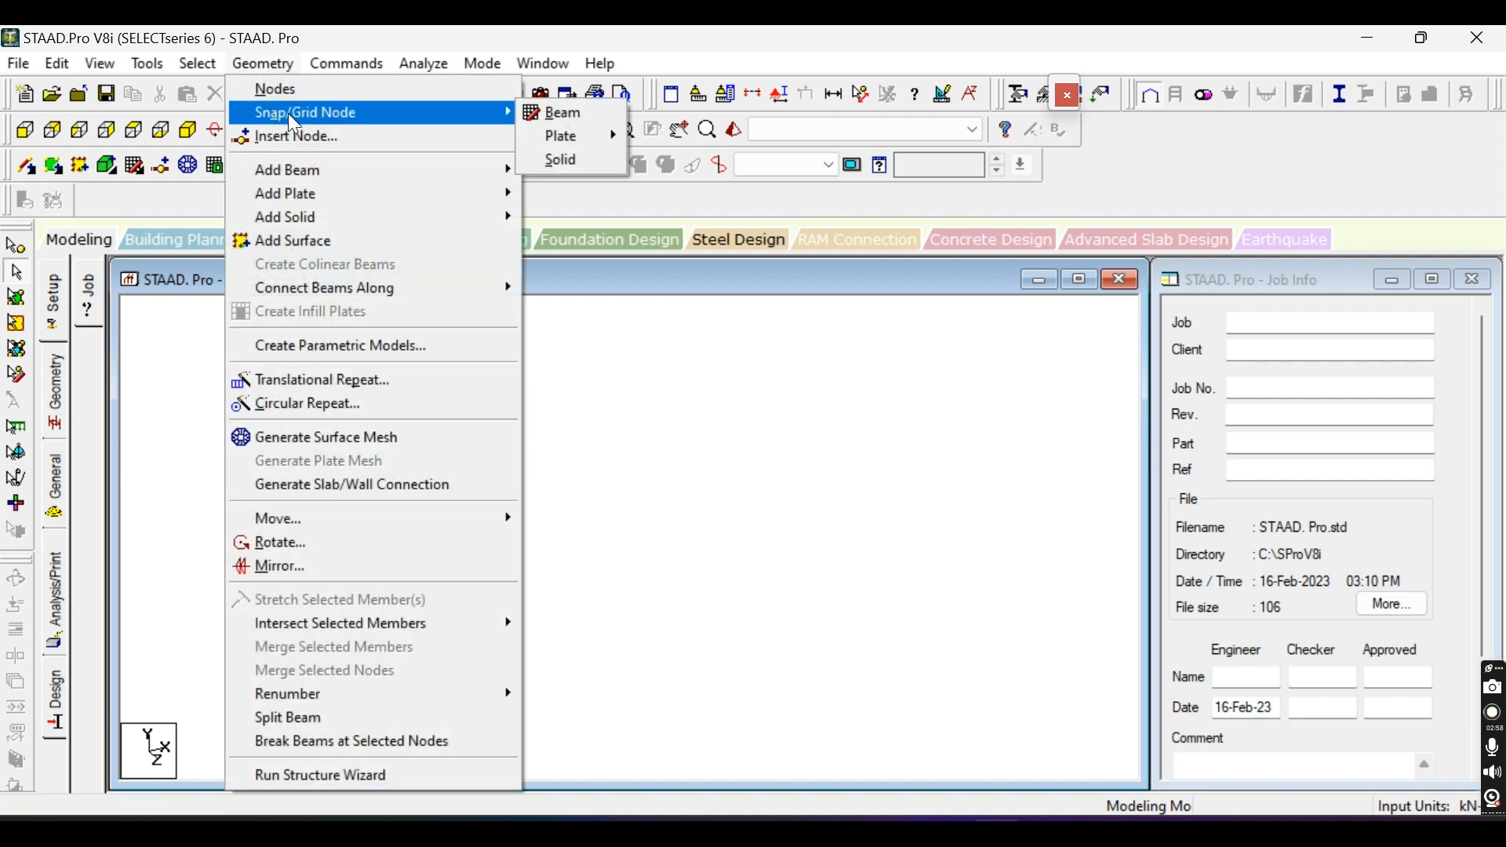
mouse_move(450, 115)
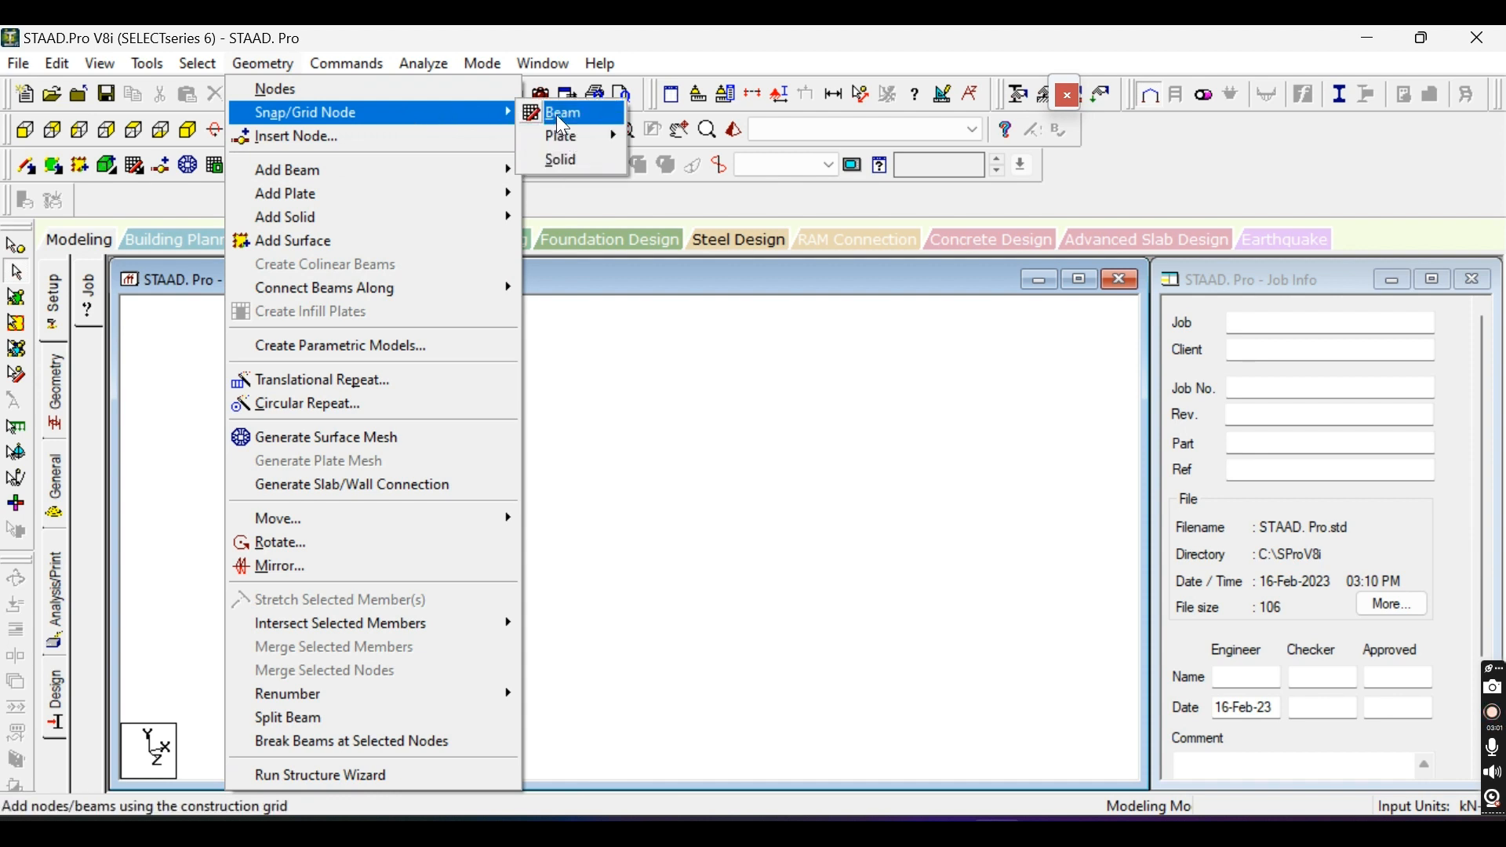
click(561, 114)
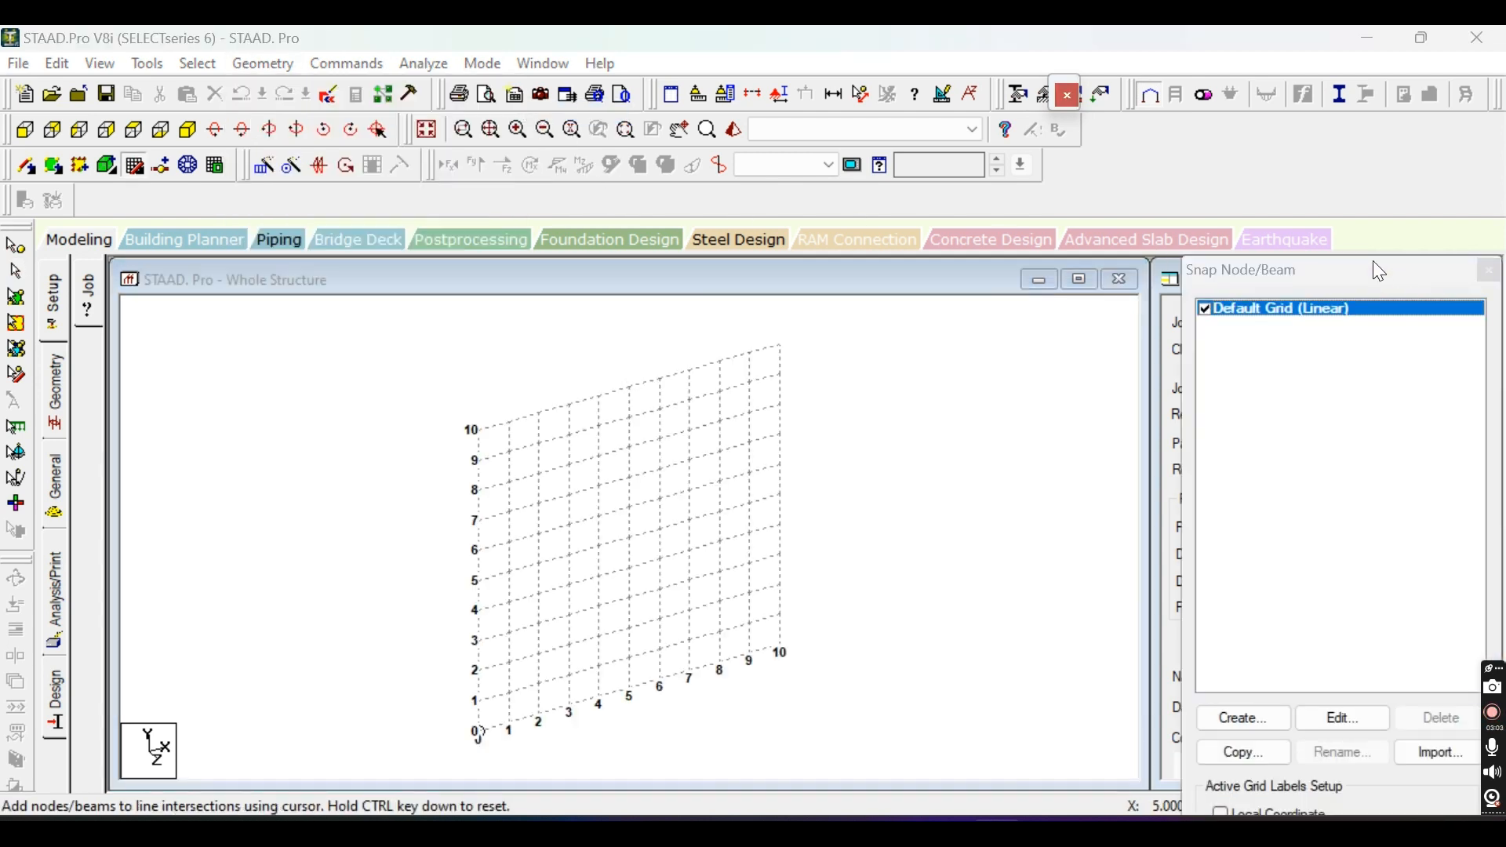
drag(1373, 262, 1358, 66)
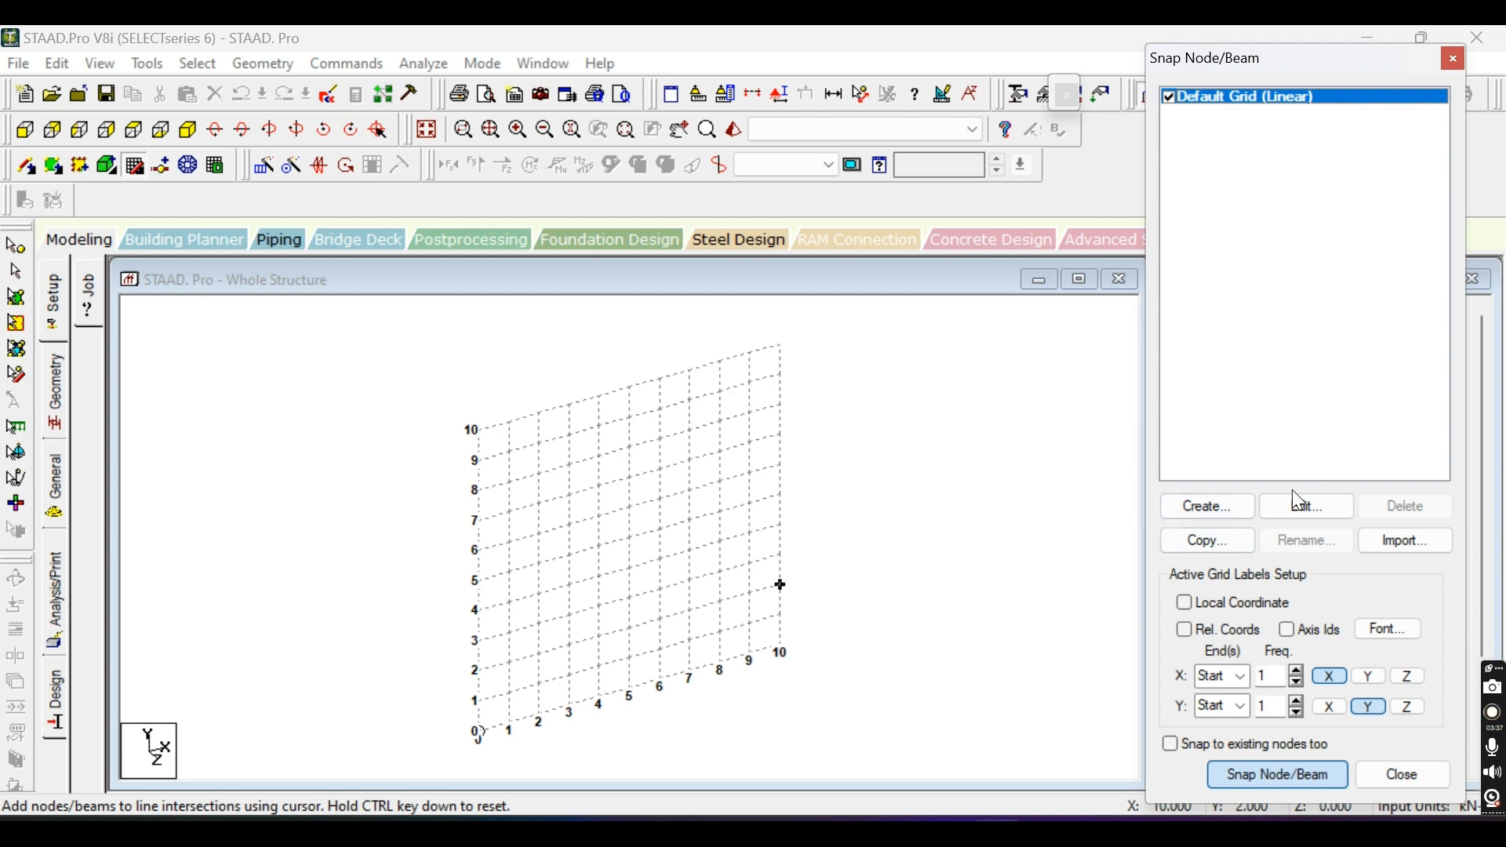
Start a new grid of the Linear type and name it Linear.
click(1230, 511)
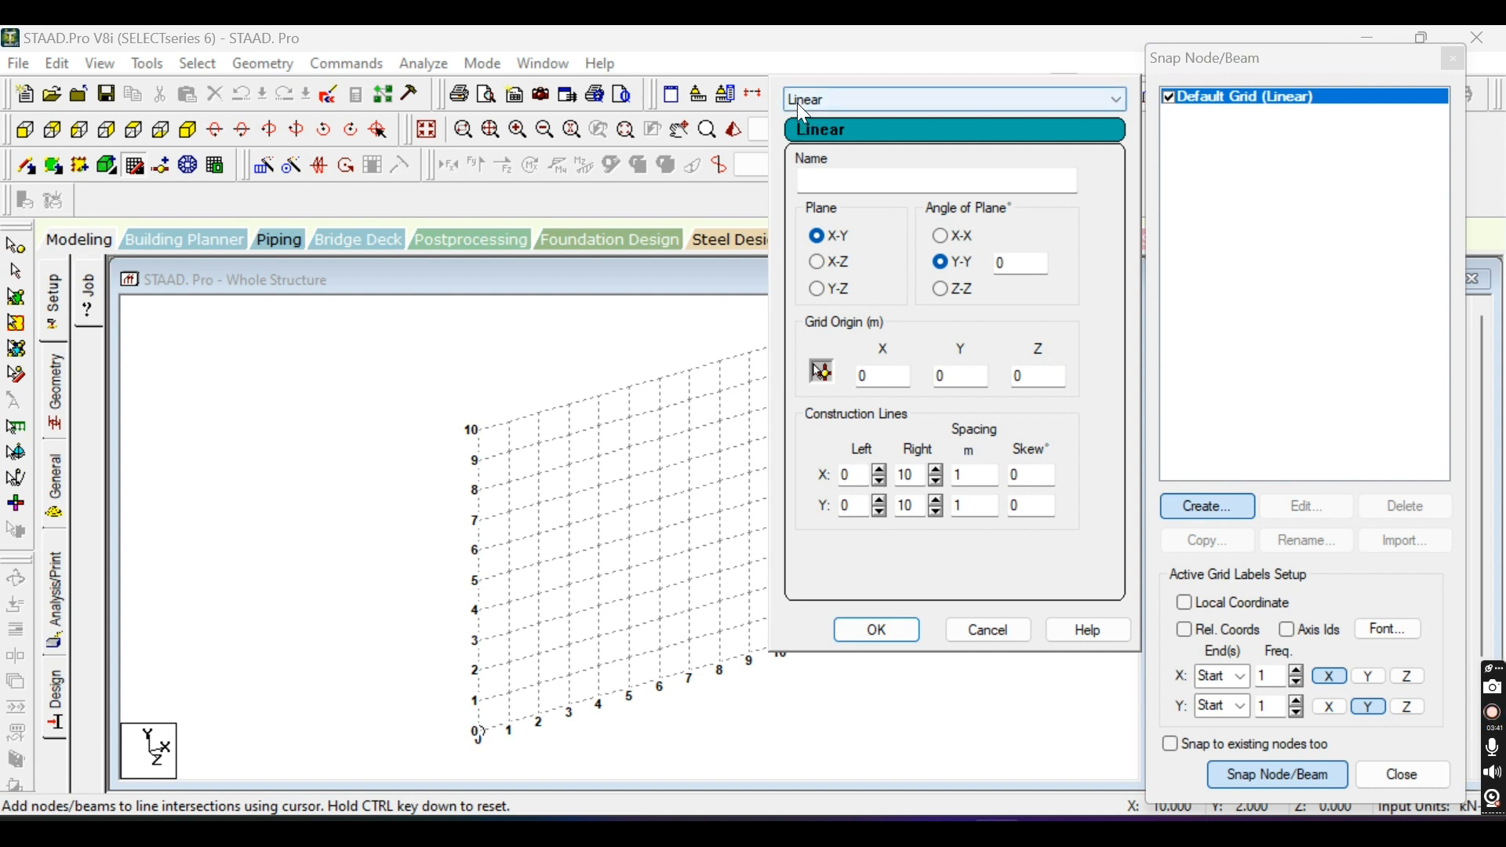
click(1117, 102)
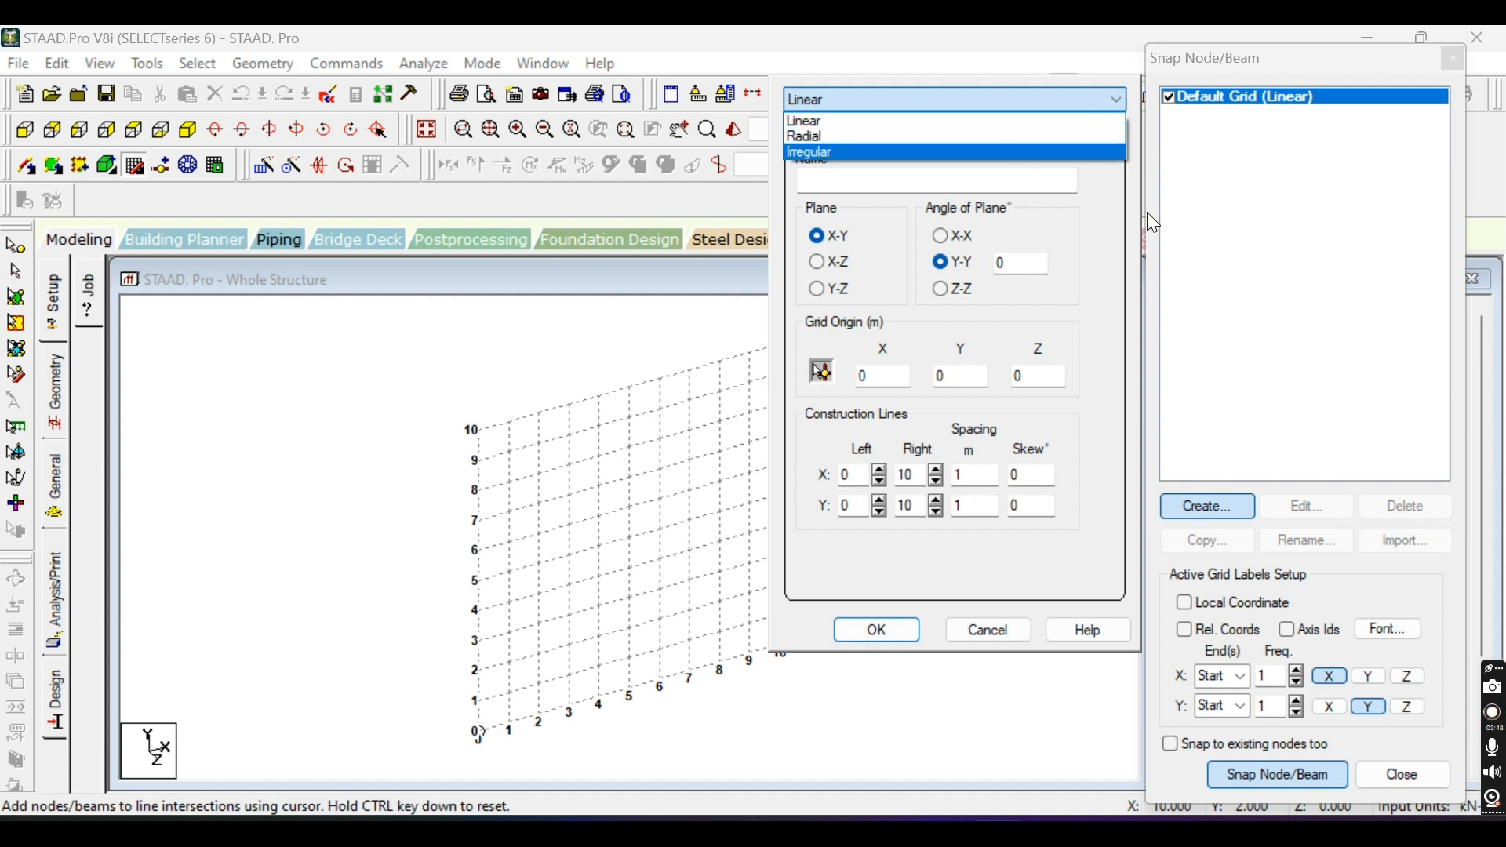
click(1108, 191)
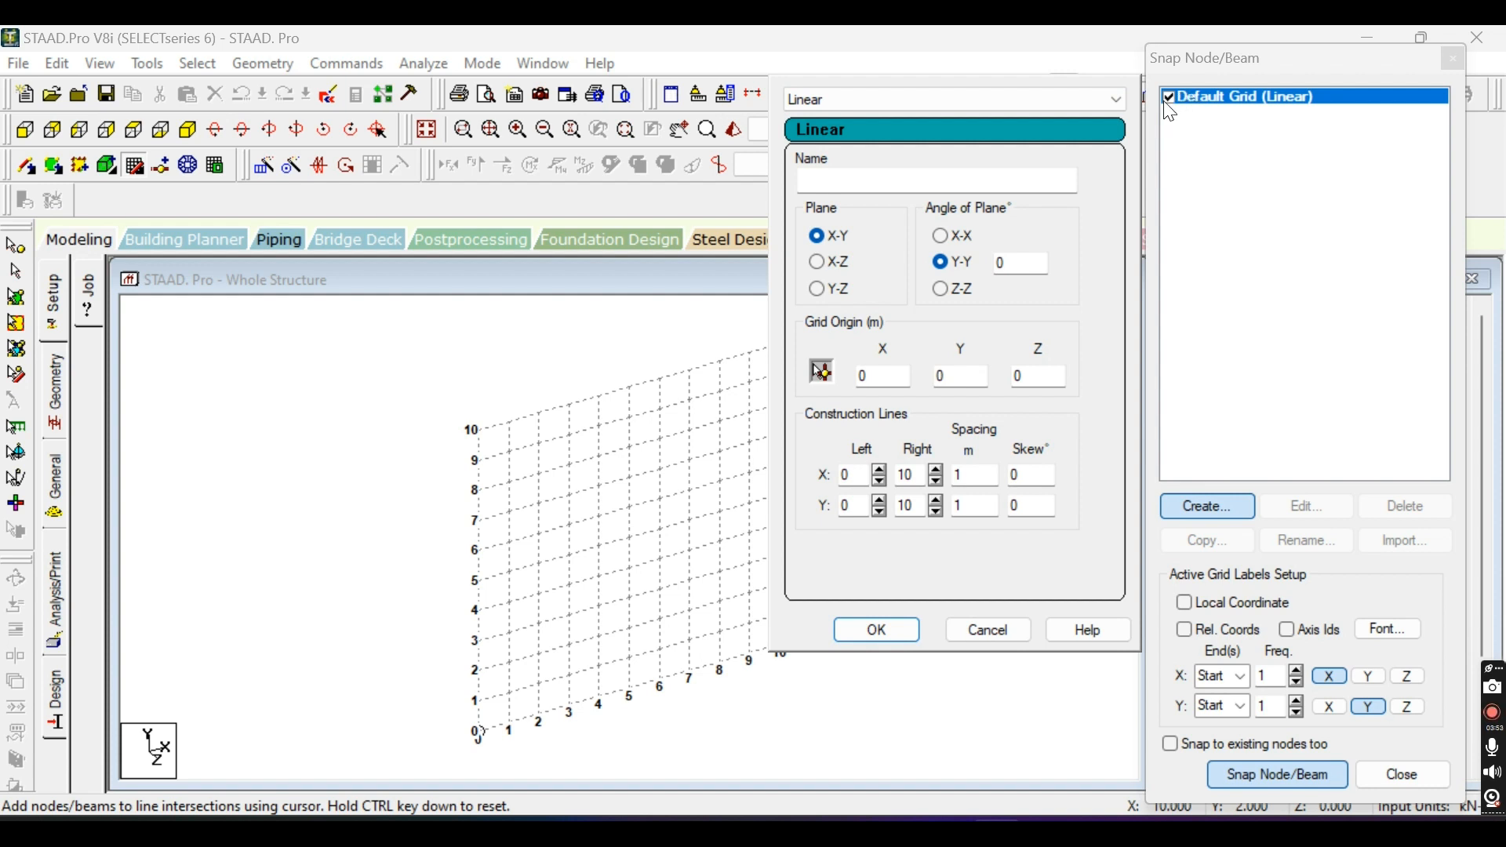
click(830, 181)
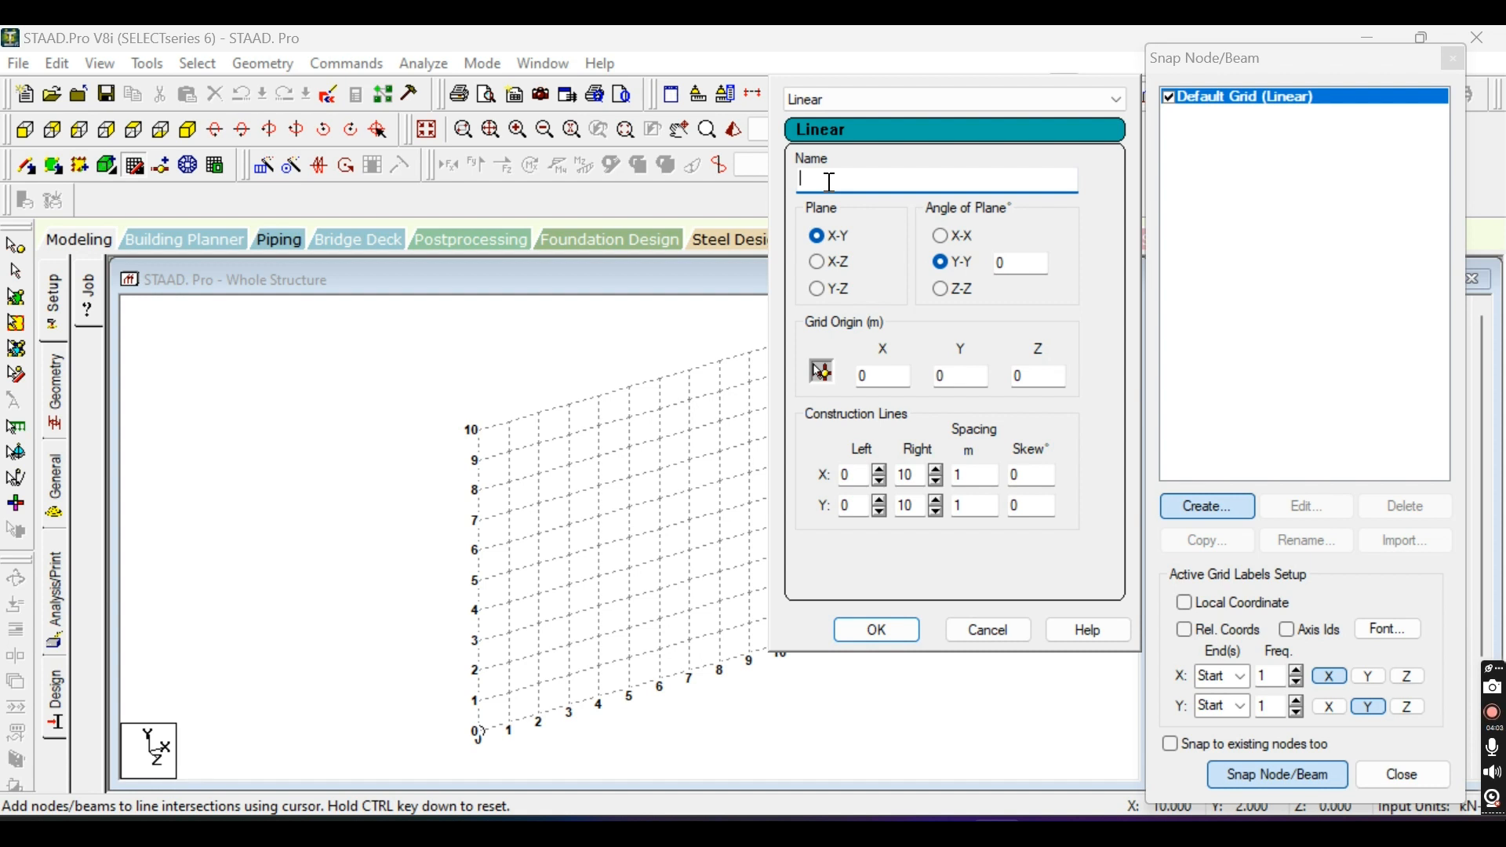
text(Linear)
Set the new grid's plane to X-Z, create the grid and make it the active one.
click(816, 265)
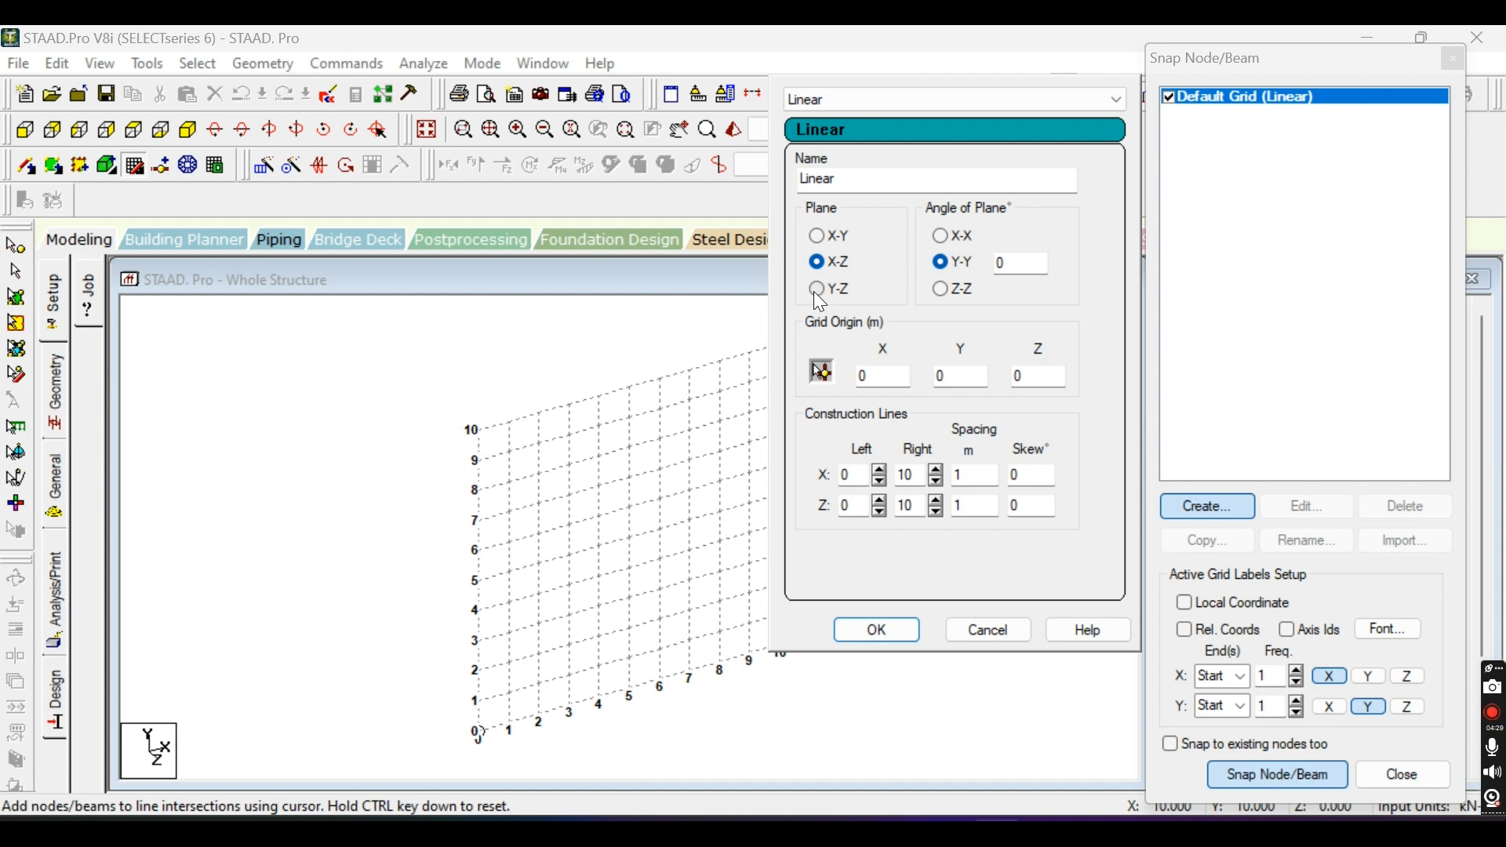
click(815, 289)
click(956, 378)
click(816, 261)
click(904, 628)
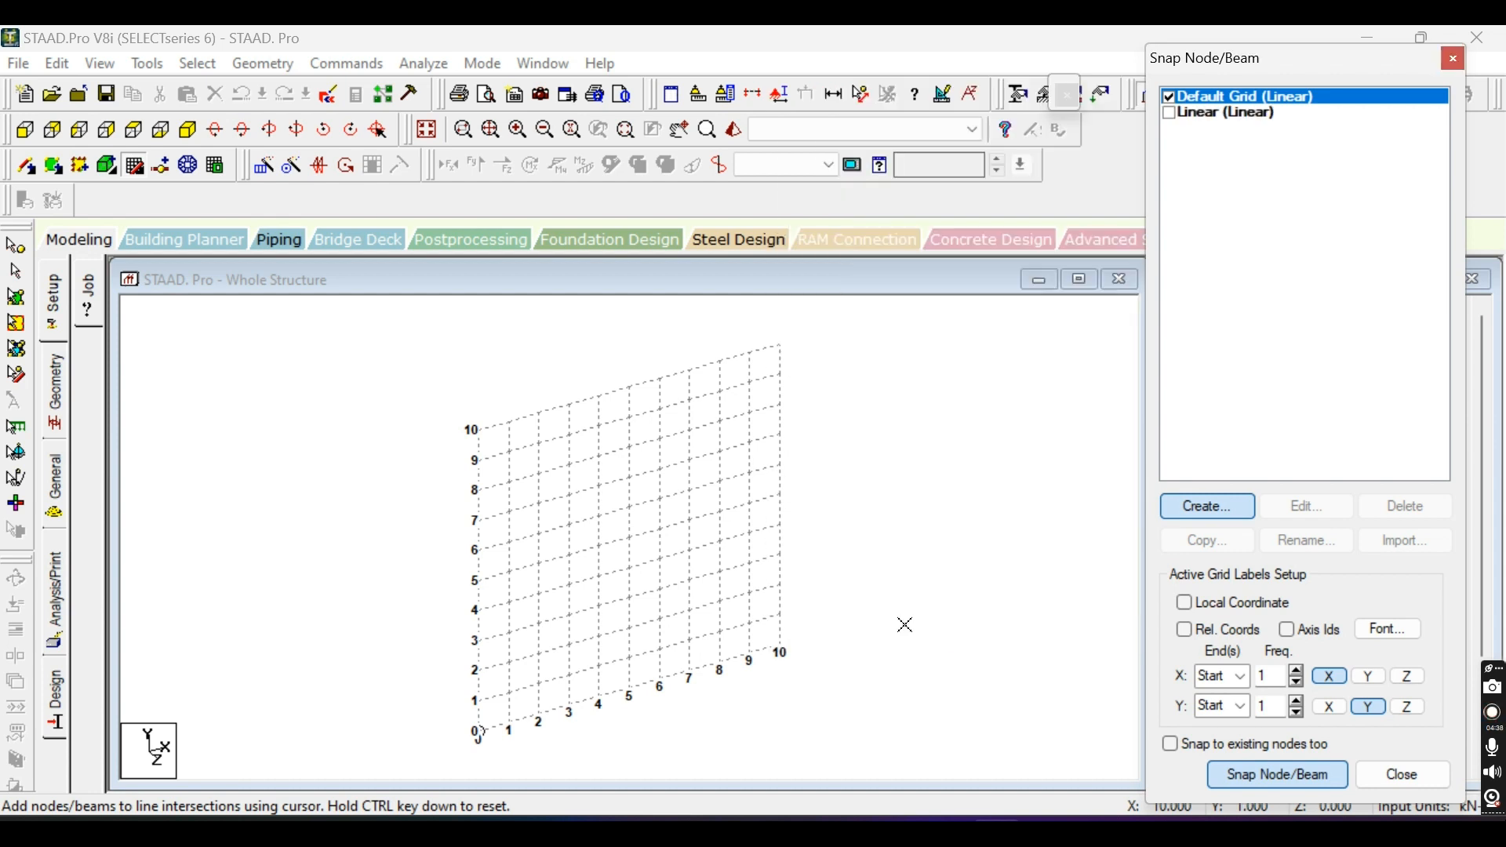
click(1171, 117)
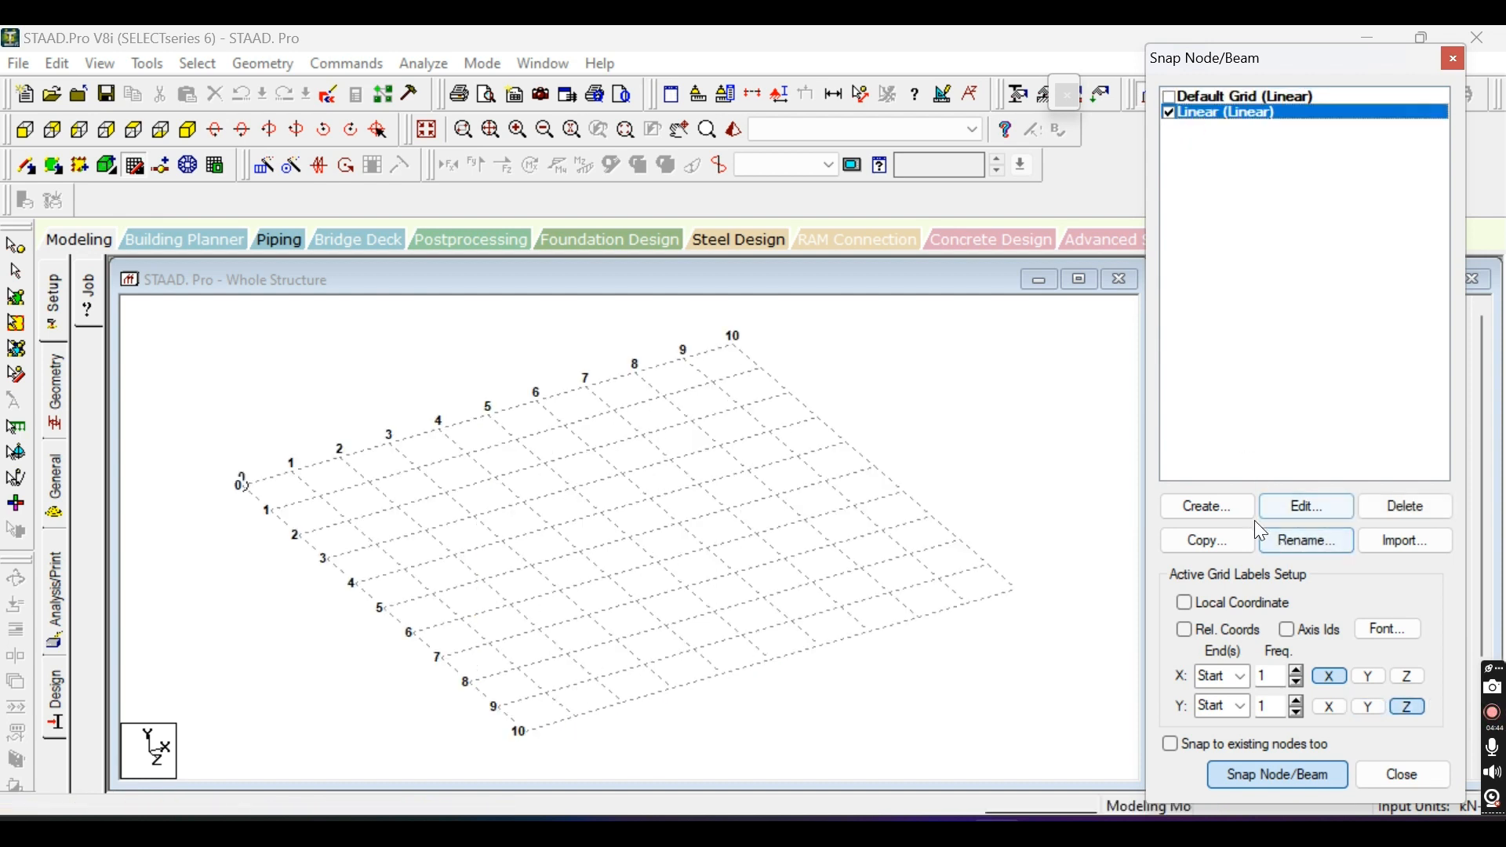
Edit the Linear grid, trying the X-Z and Y-Z planes before setting its plane to X-Y.
click(1312, 507)
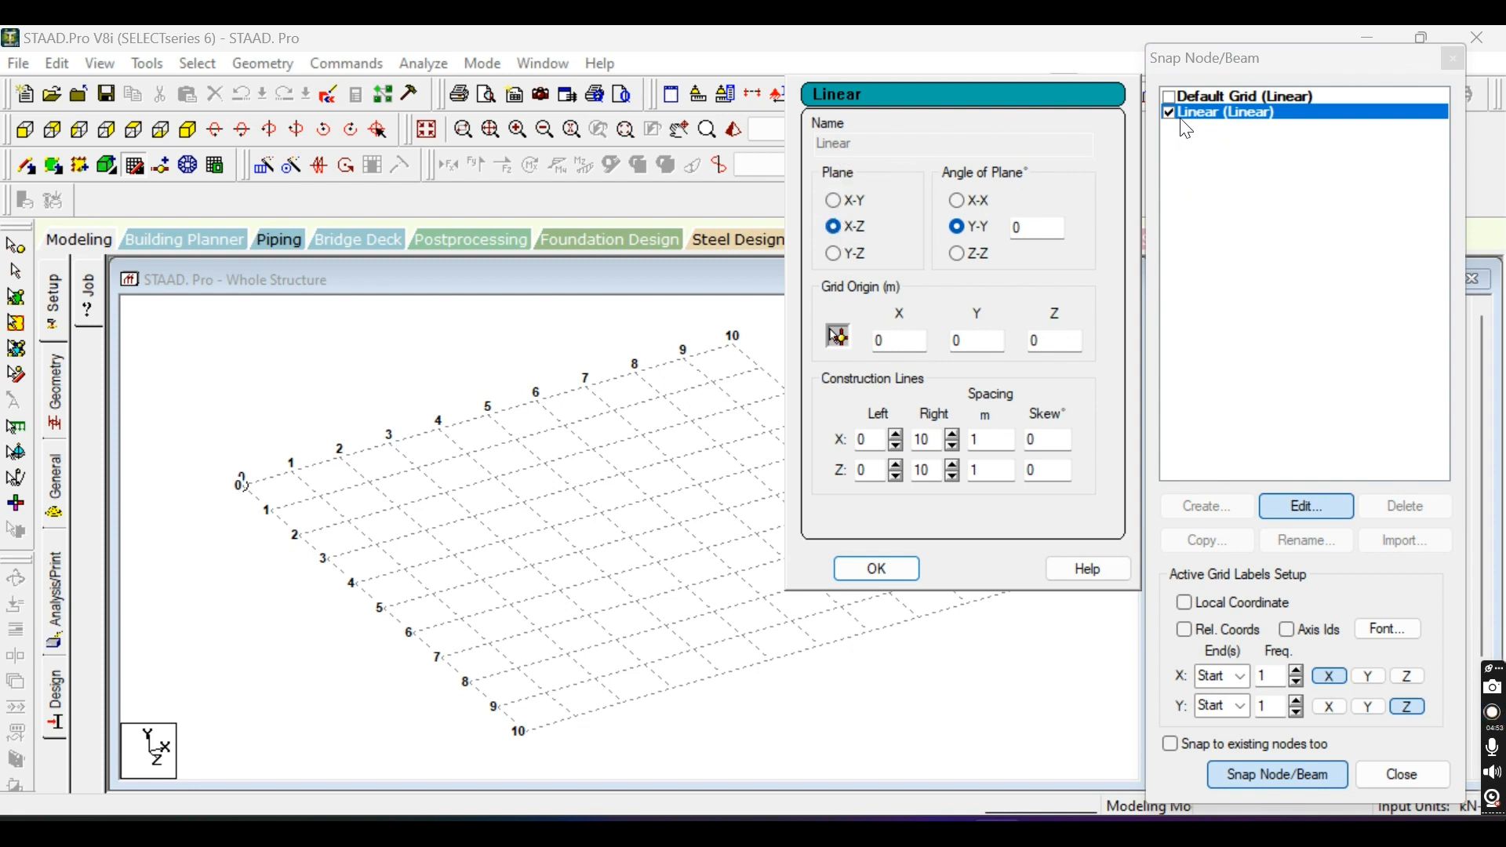
click(834, 201)
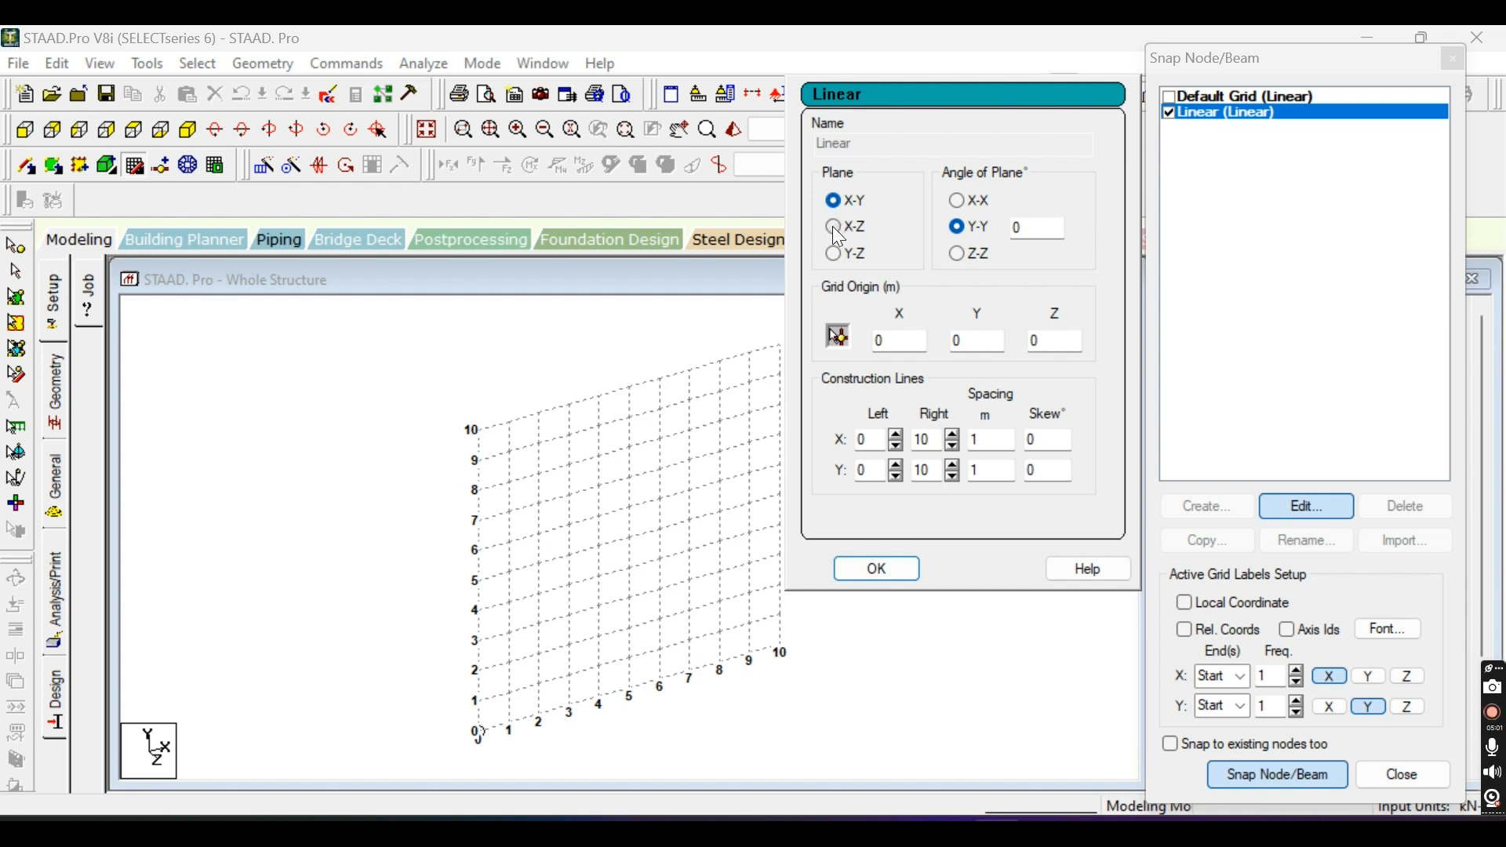
click(835, 227)
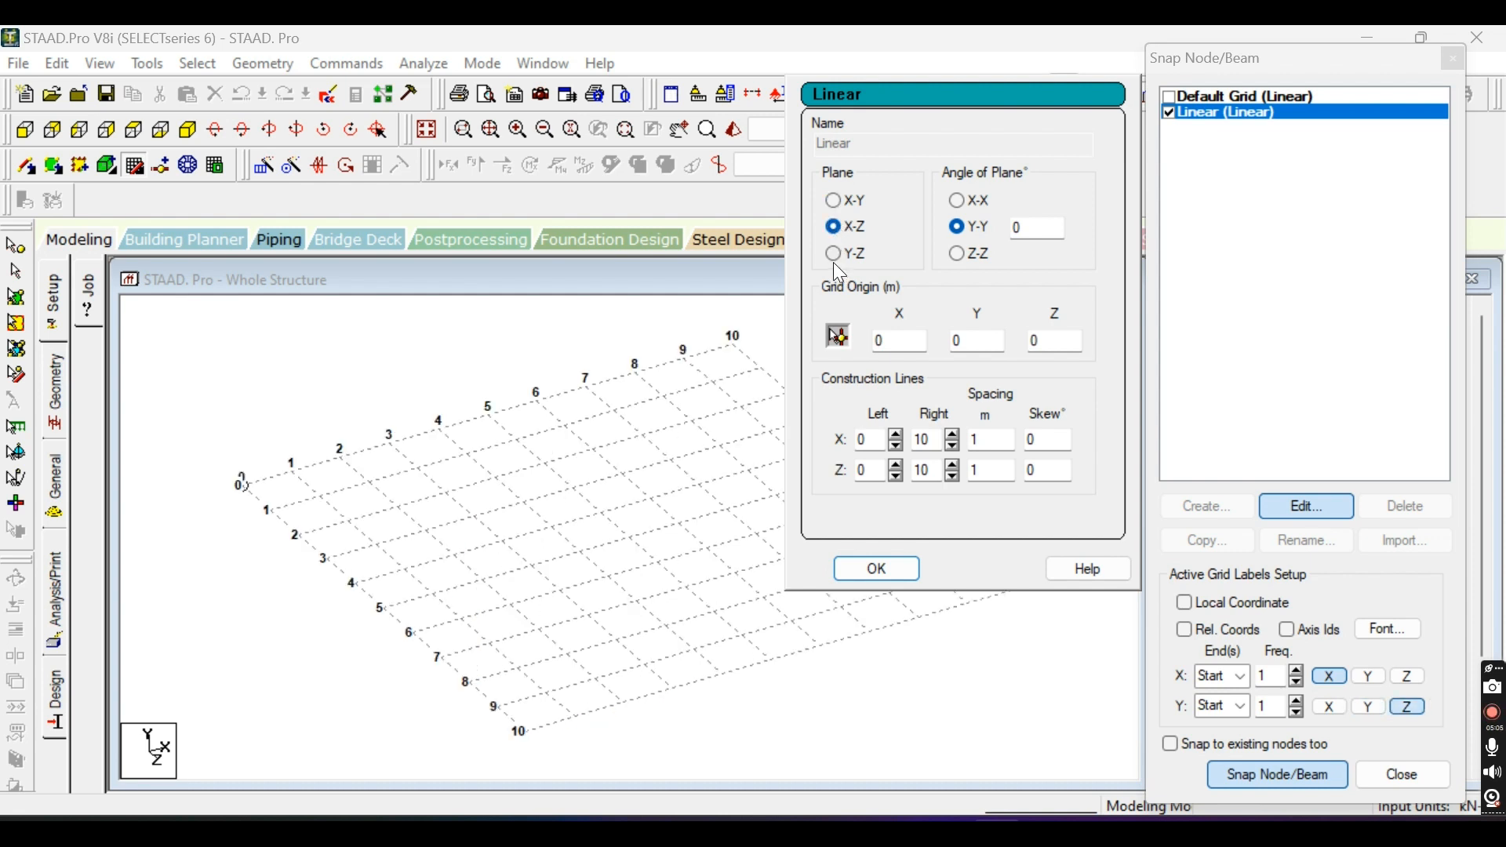
click(832, 258)
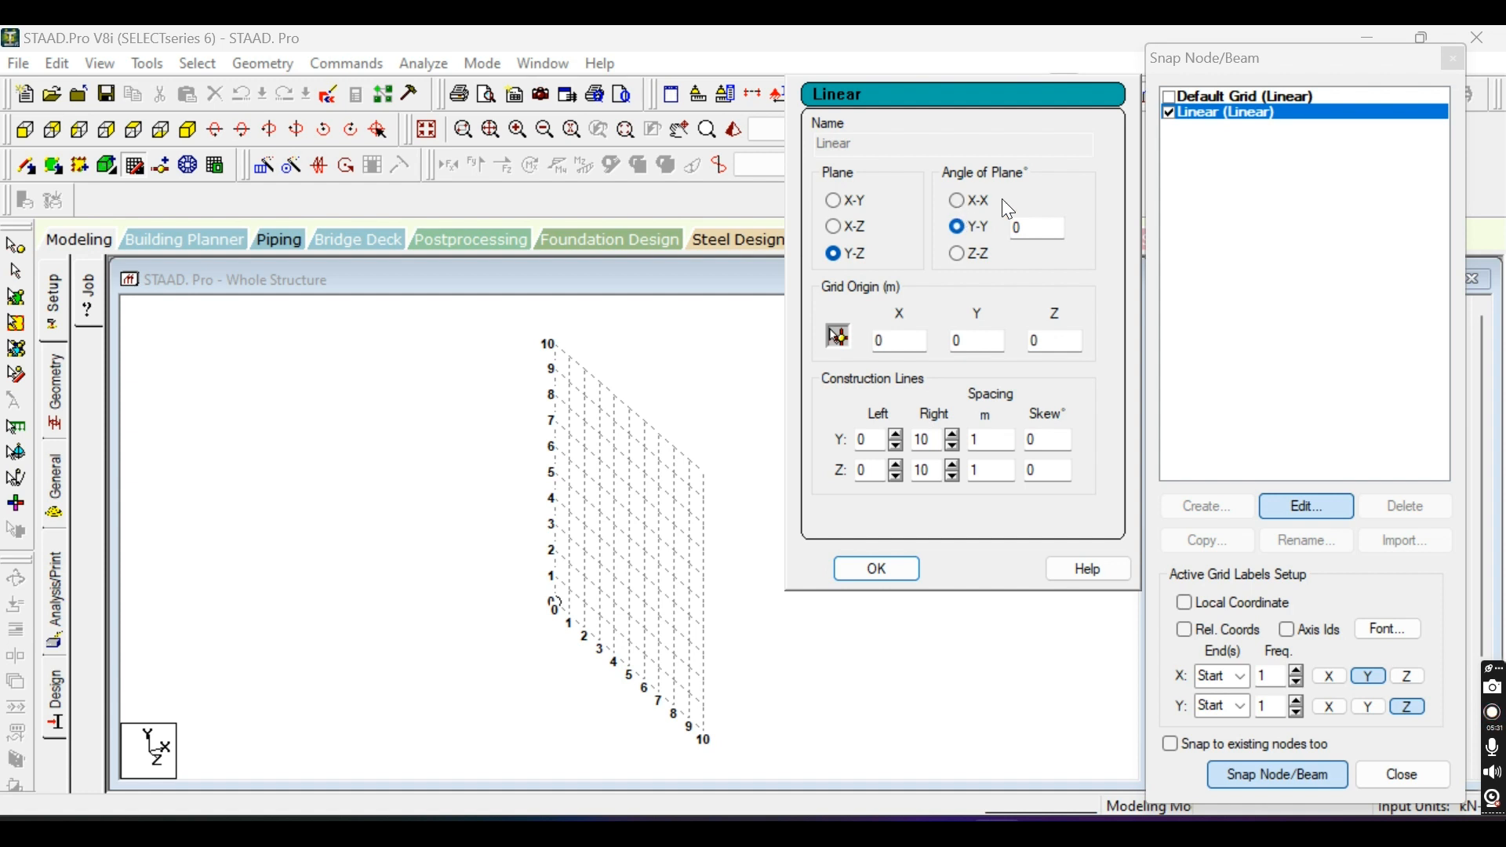
click(834, 200)
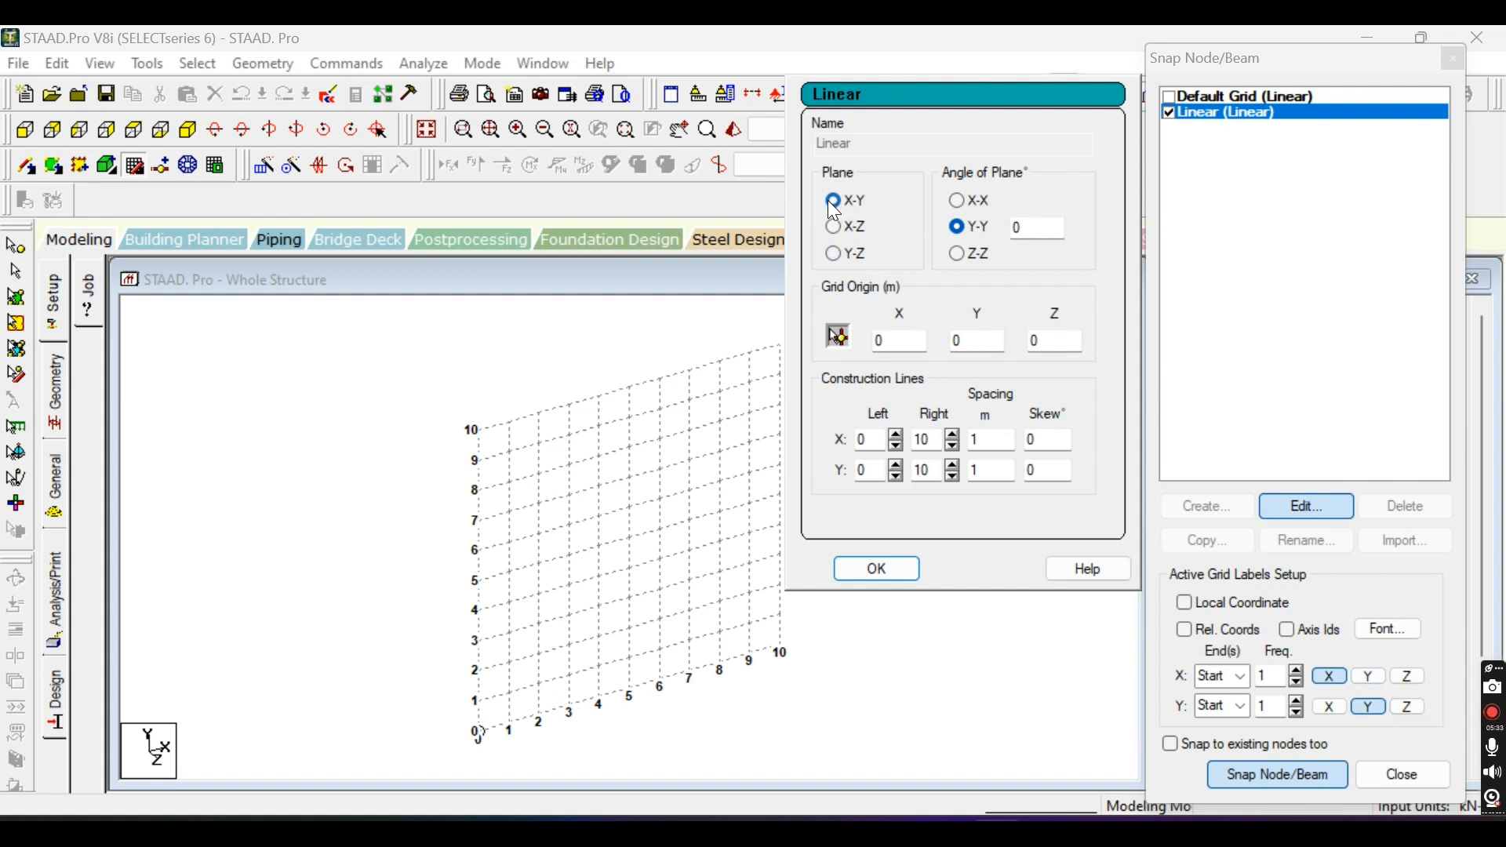
Set the Linear grid's angle of plane to 30 degrees about the X-X axis.
click(957, 202)
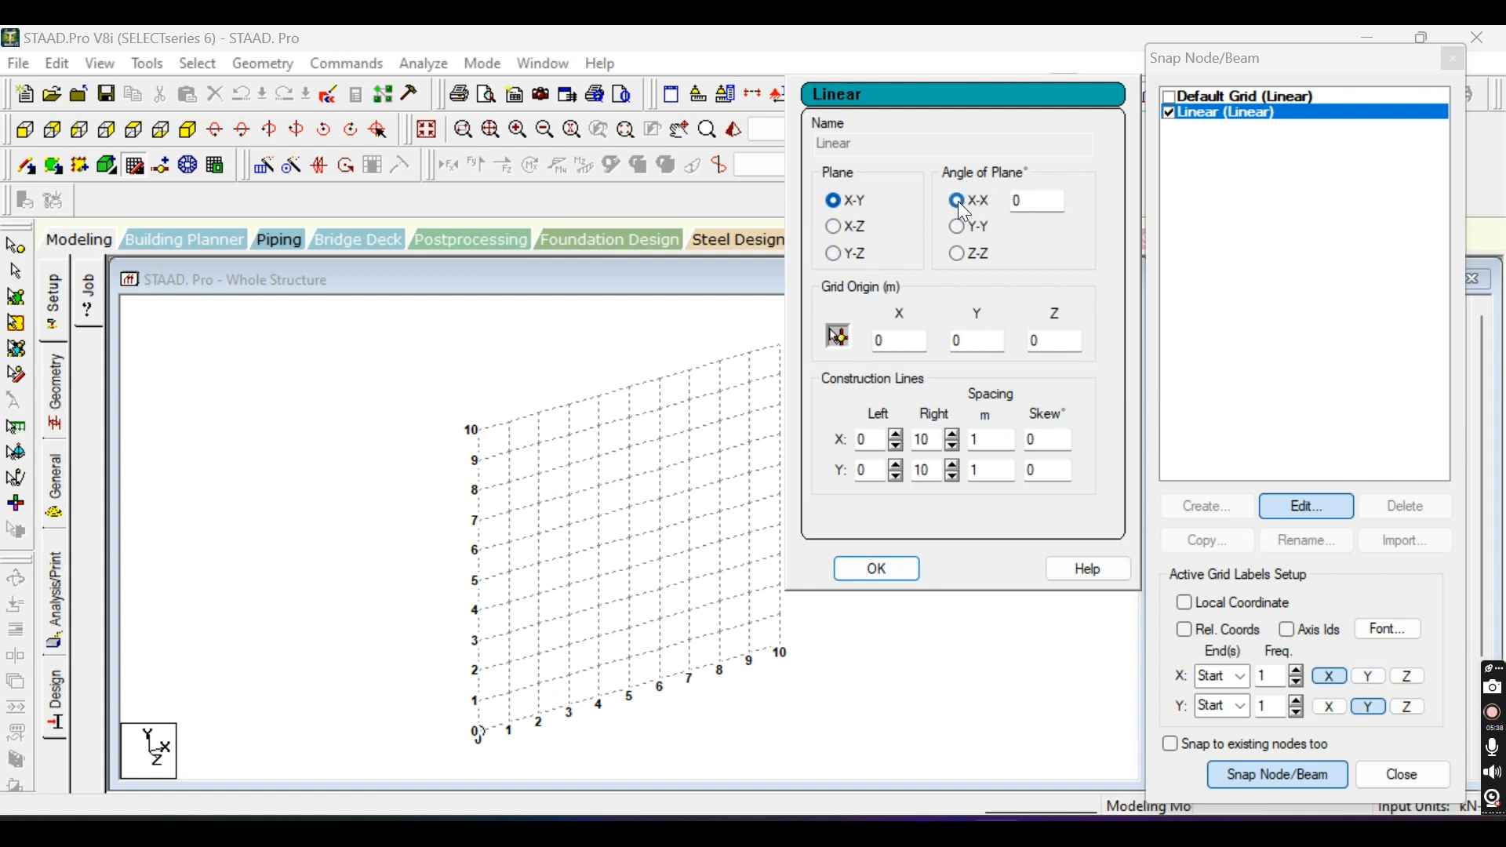
click(955, 203)
text(30)
click(957, 226)
click(956, 200)
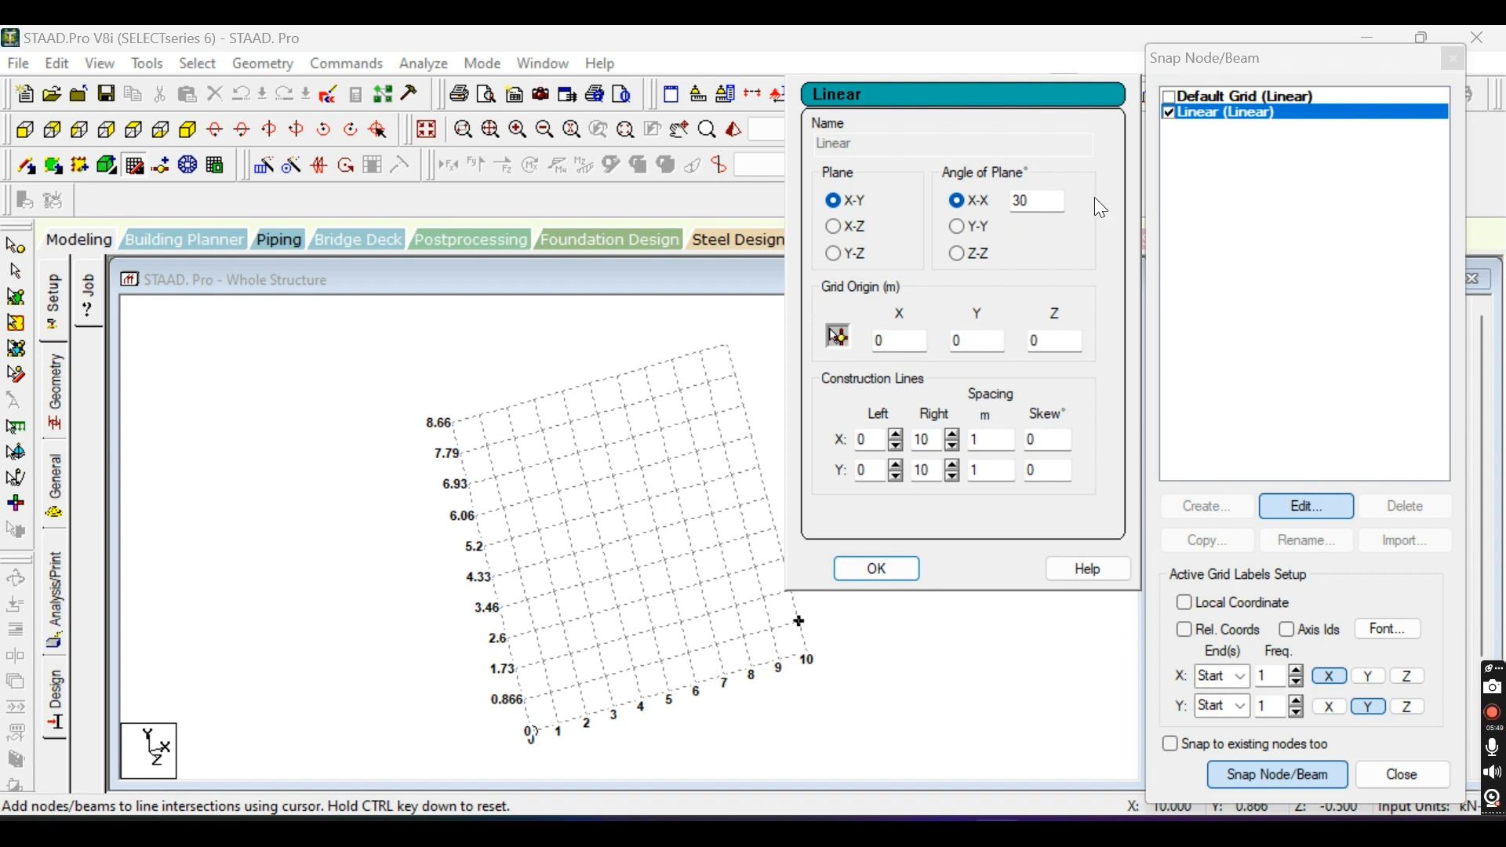
Try the 30-degree plane angle about Y-Y and Z-Z, and inspect the Z-Z rotation in front, right, top and back views.
click(959, 225)
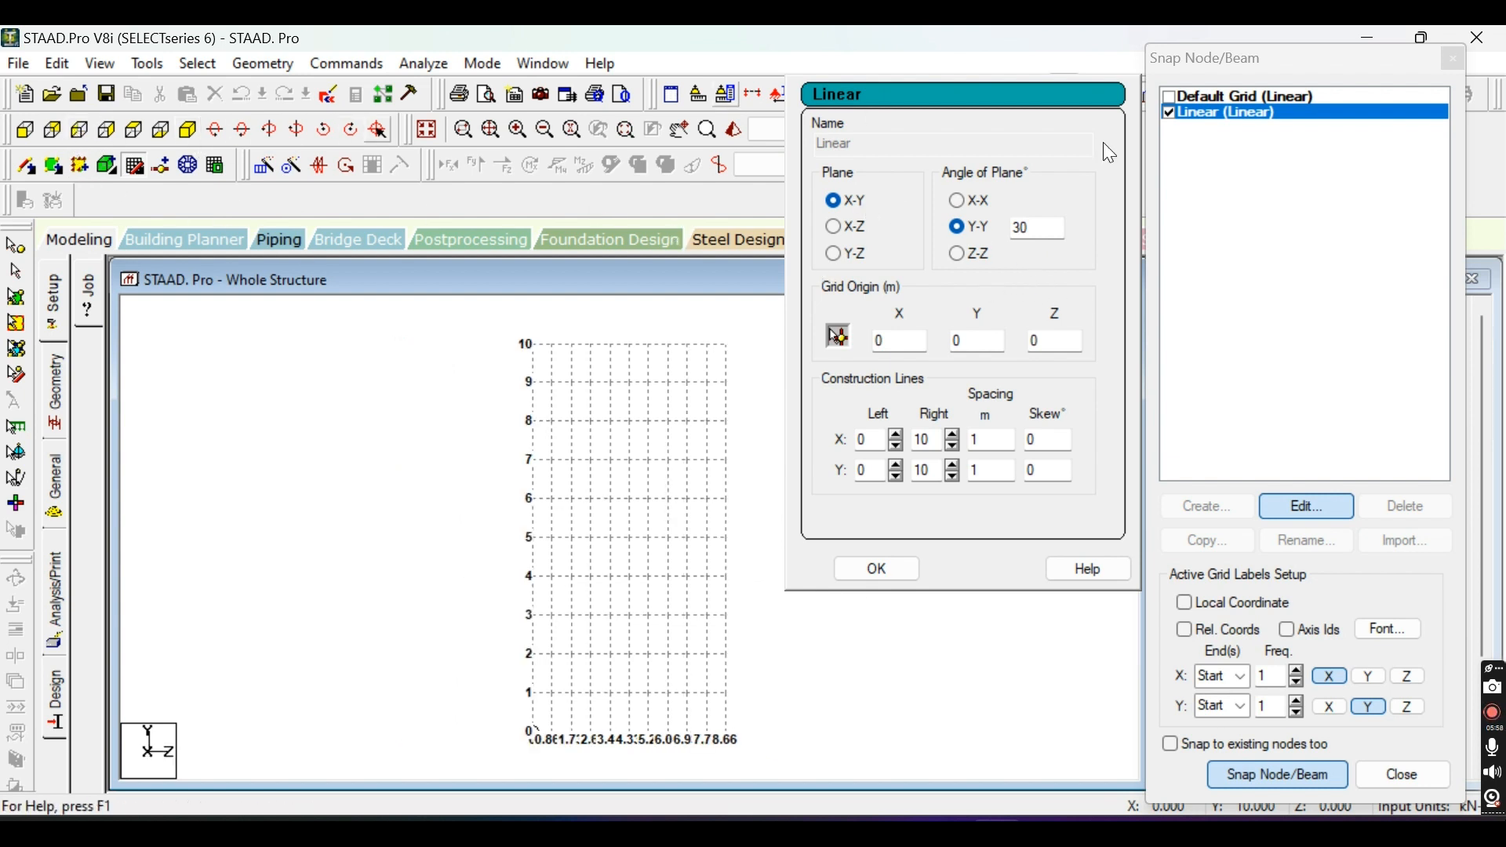
click(955, 254)
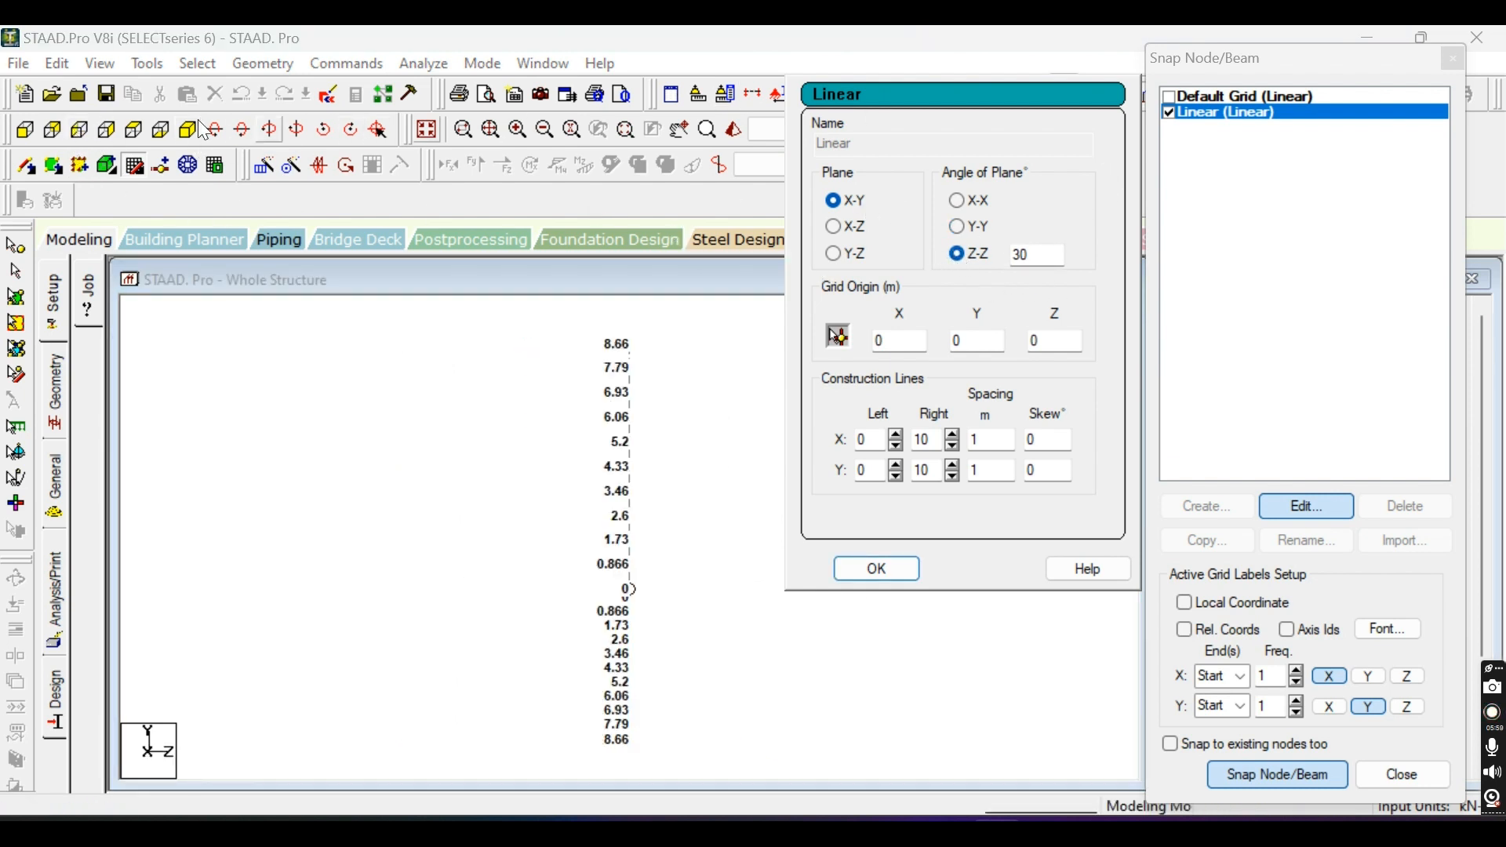
click(30, 135)
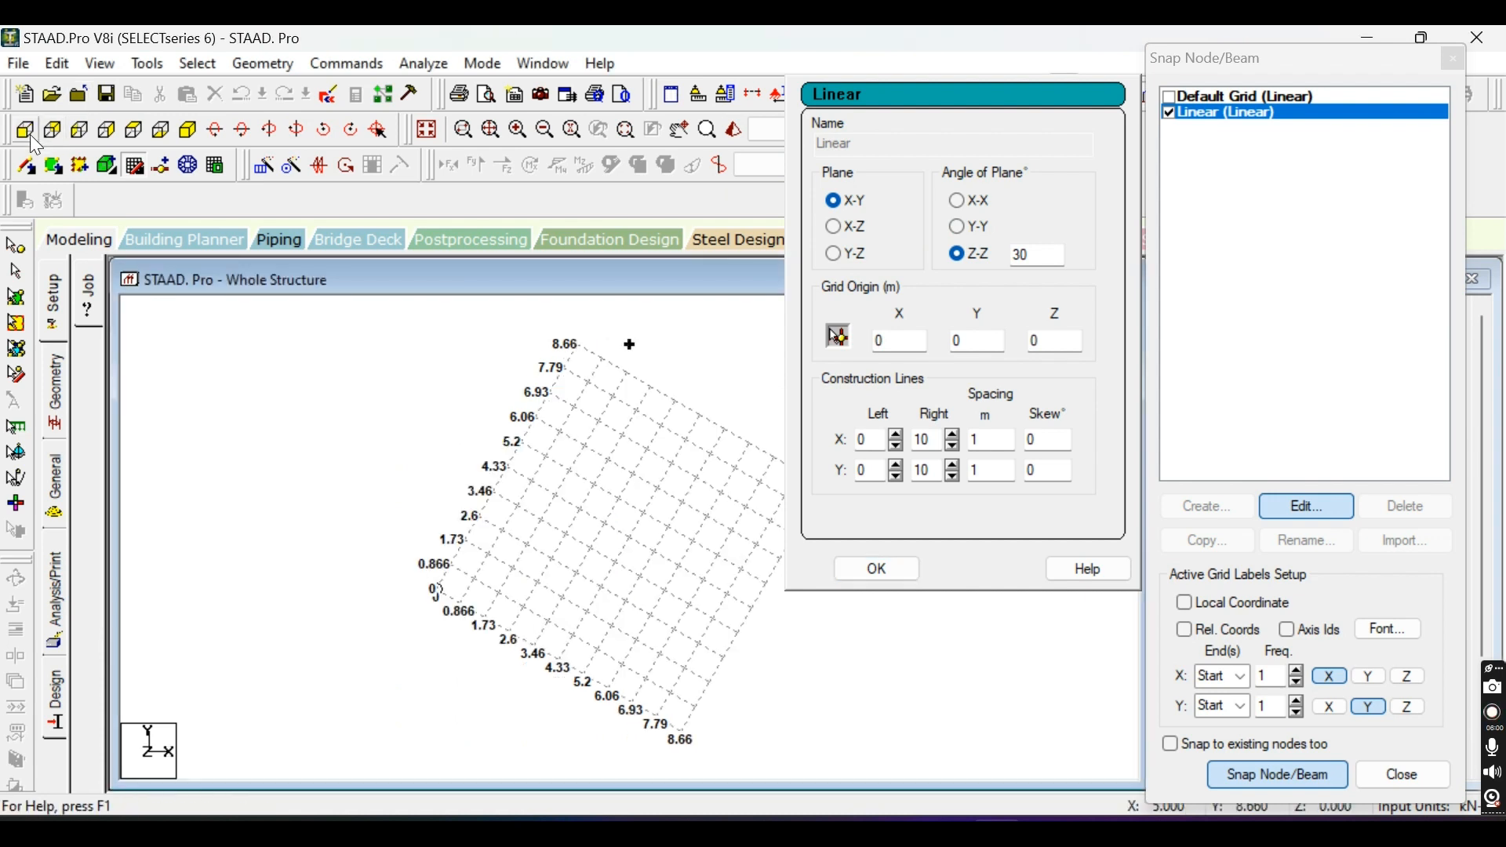
click(80, 138)
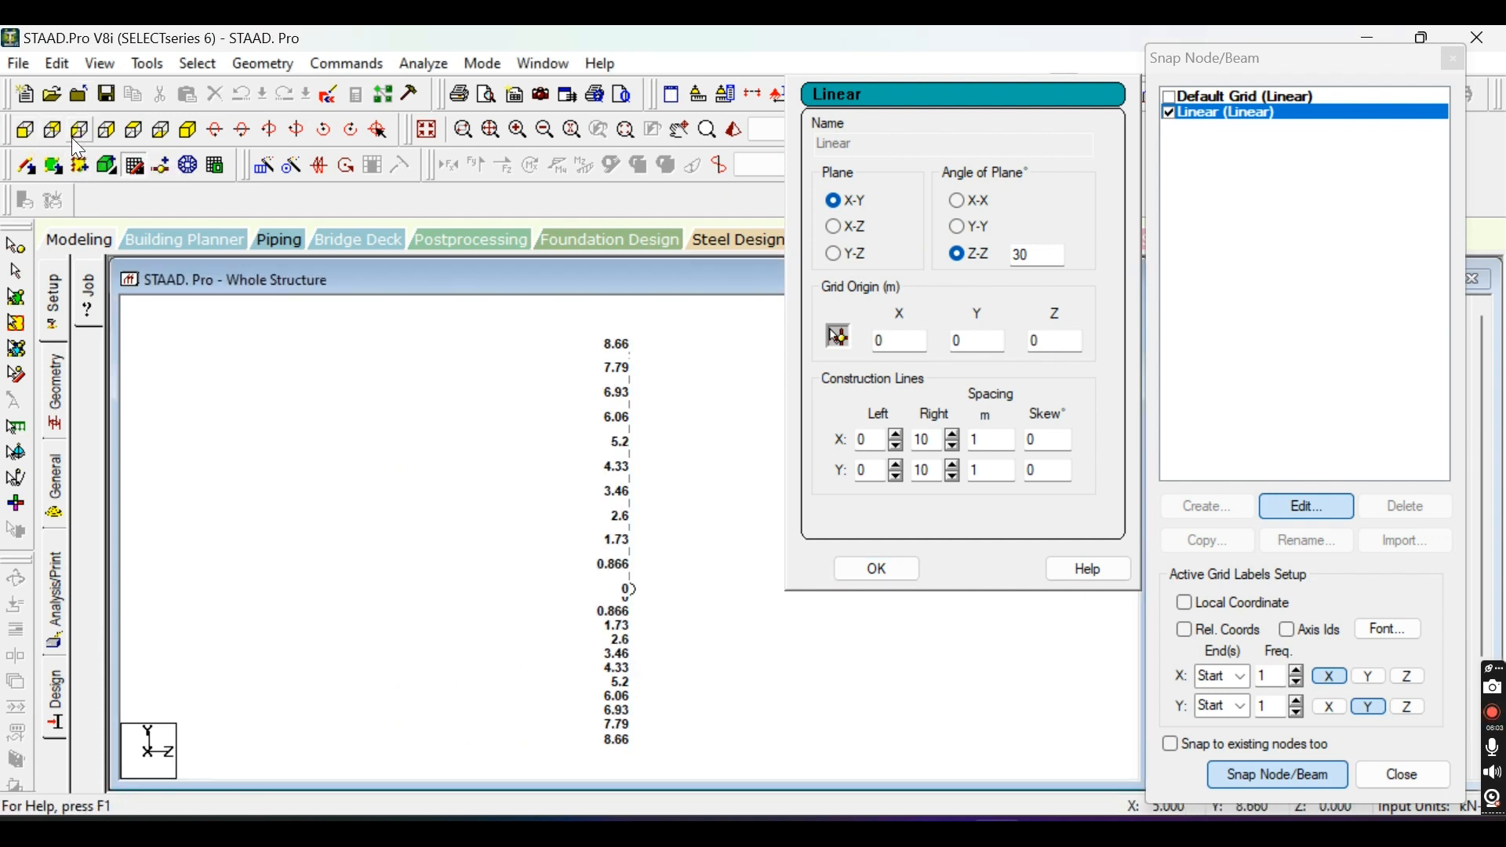
click(135, 140)
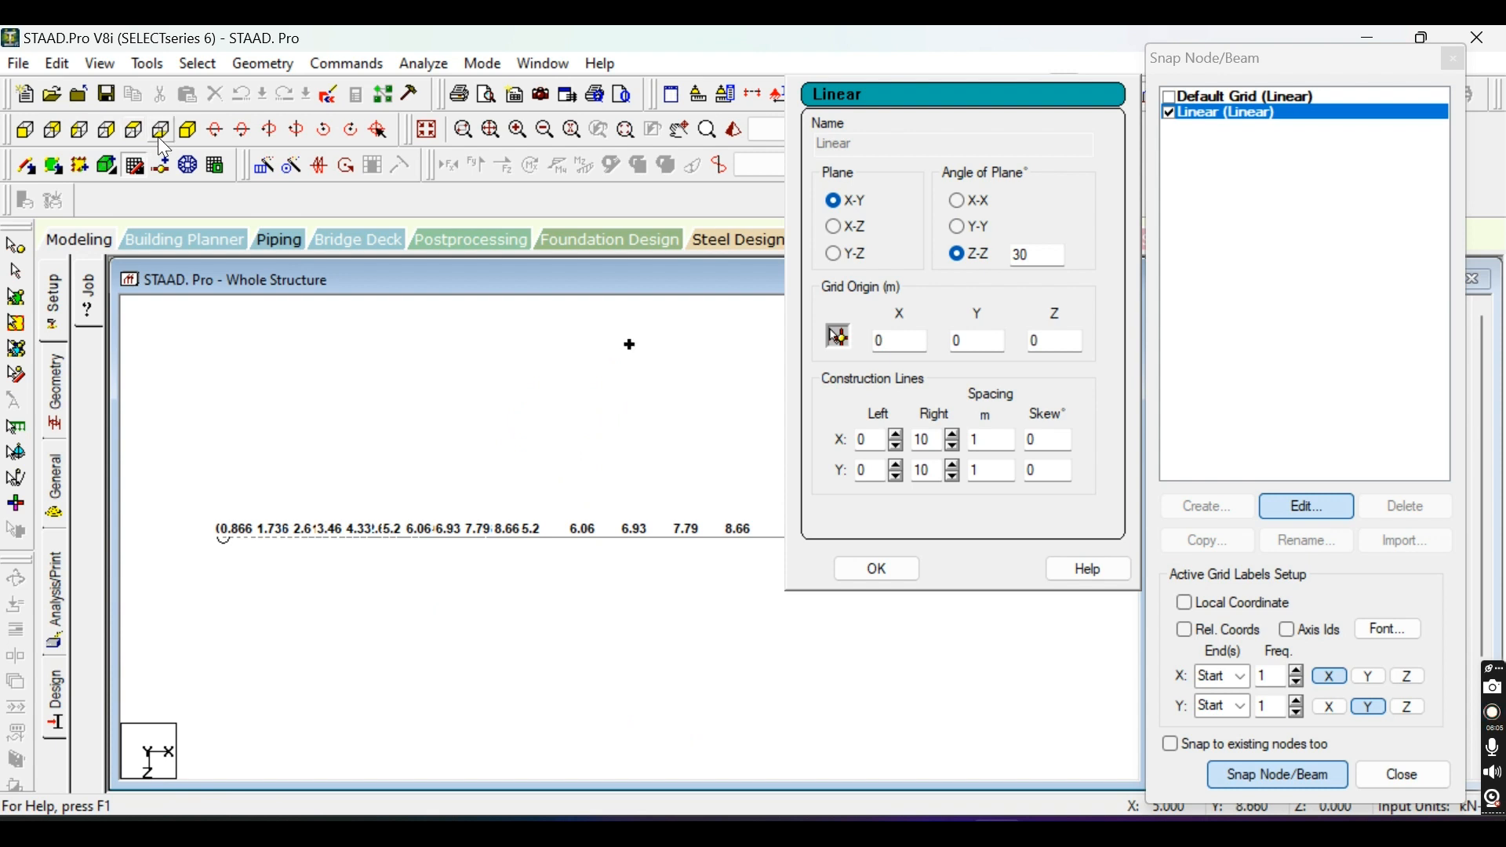
click(61, 137)
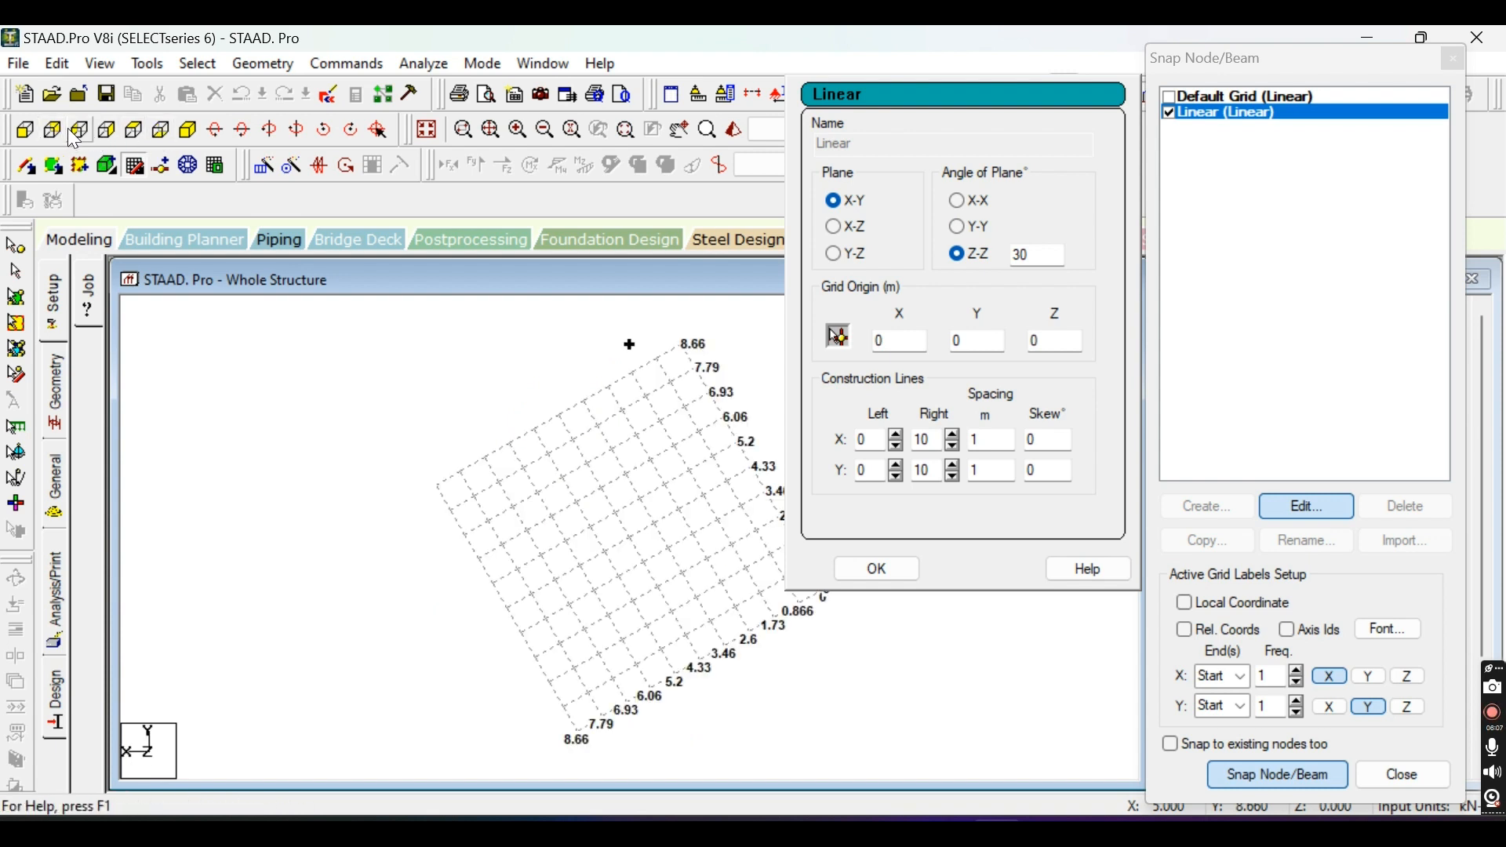
Apply the 30-degree plane angle about Y-Y and inspect the grid in right, left, top and isometric views.
click(957, 226)
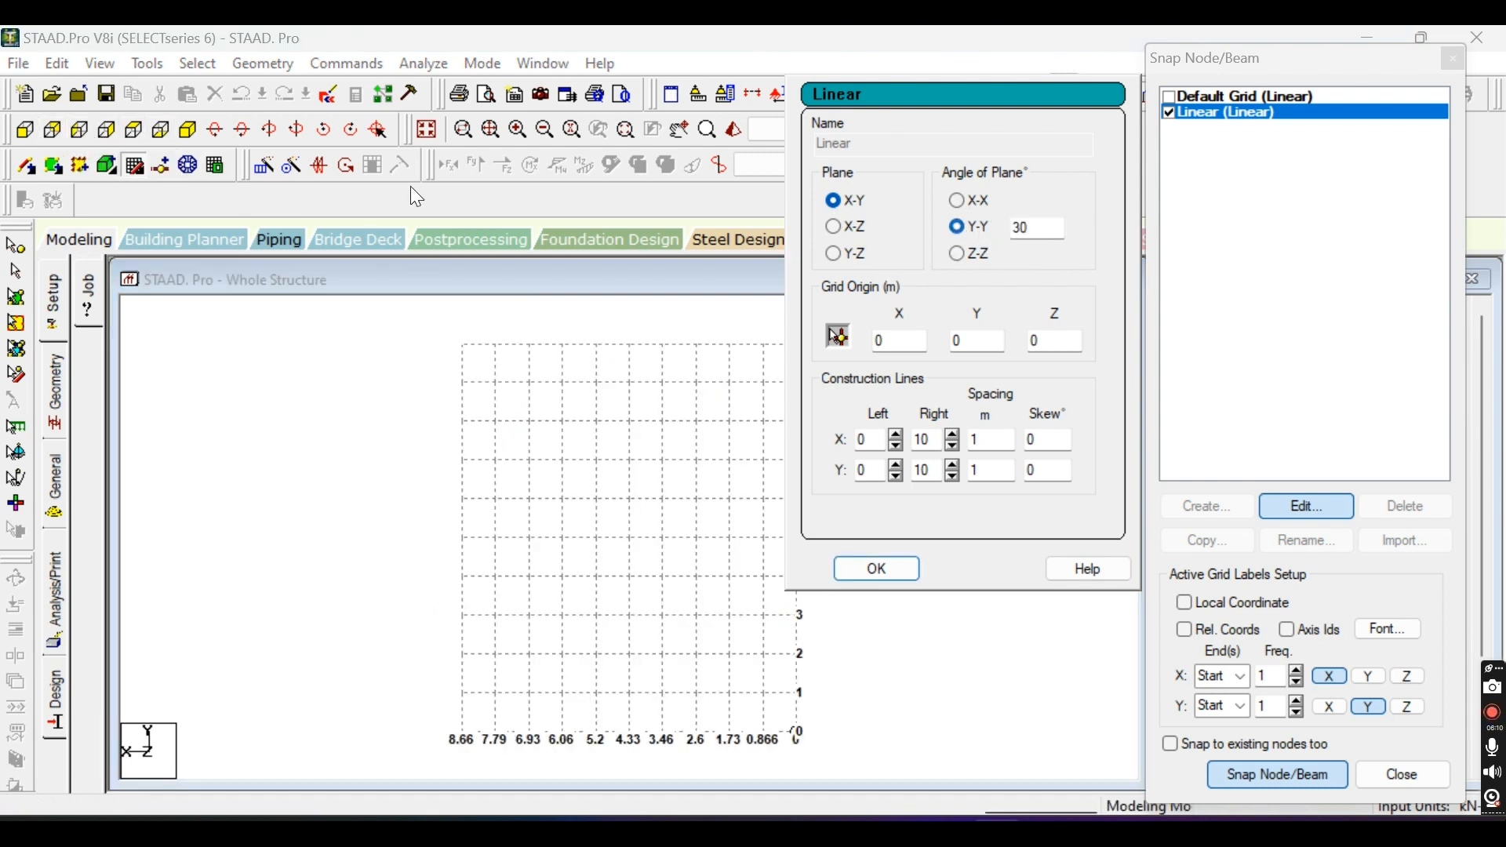
click(79, 132)
click(107, 132)
click(137, 131)
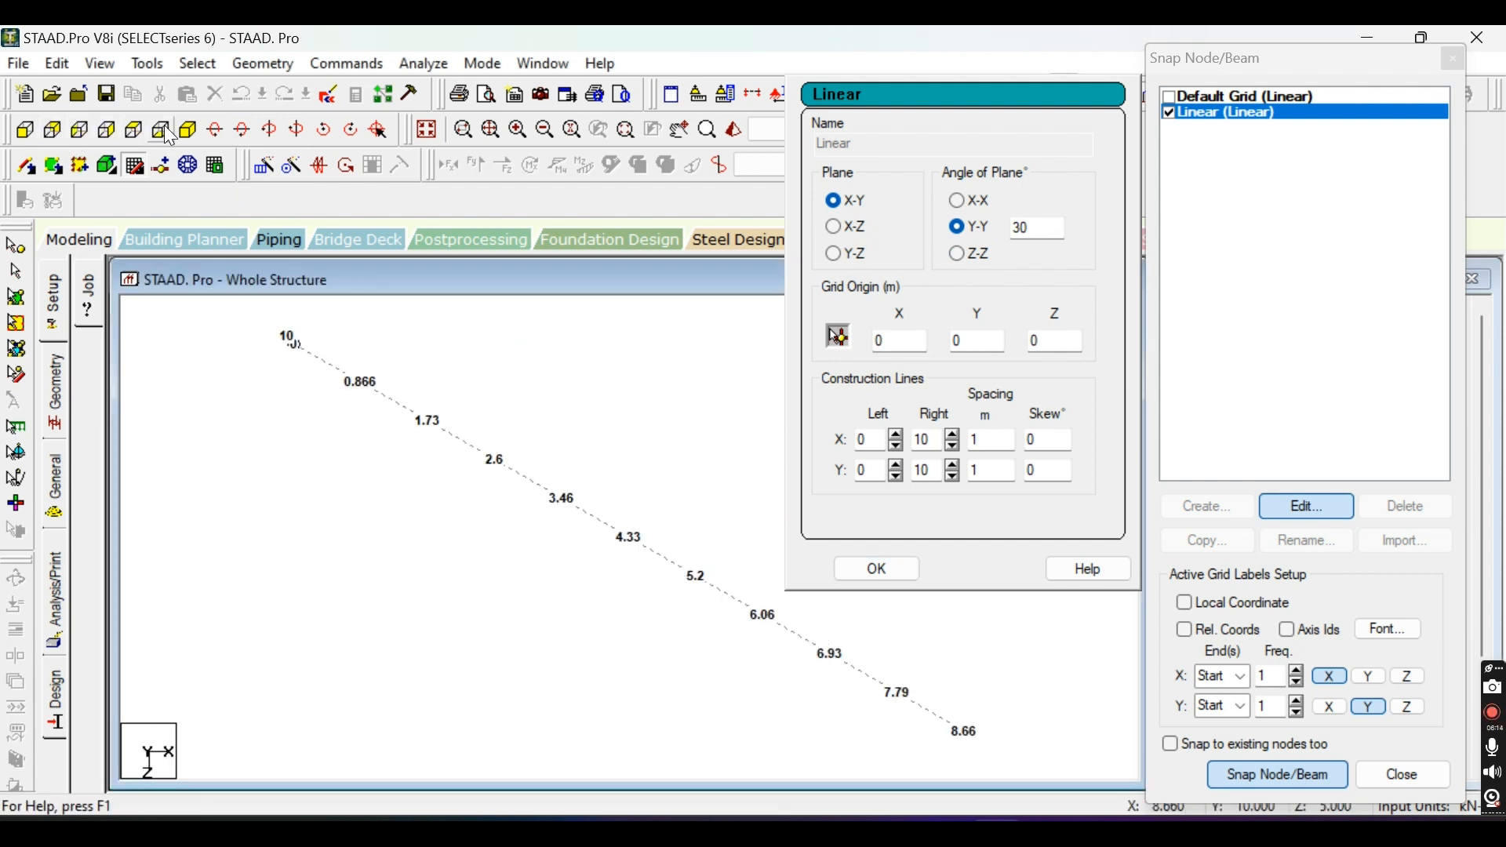
click(188, 131)
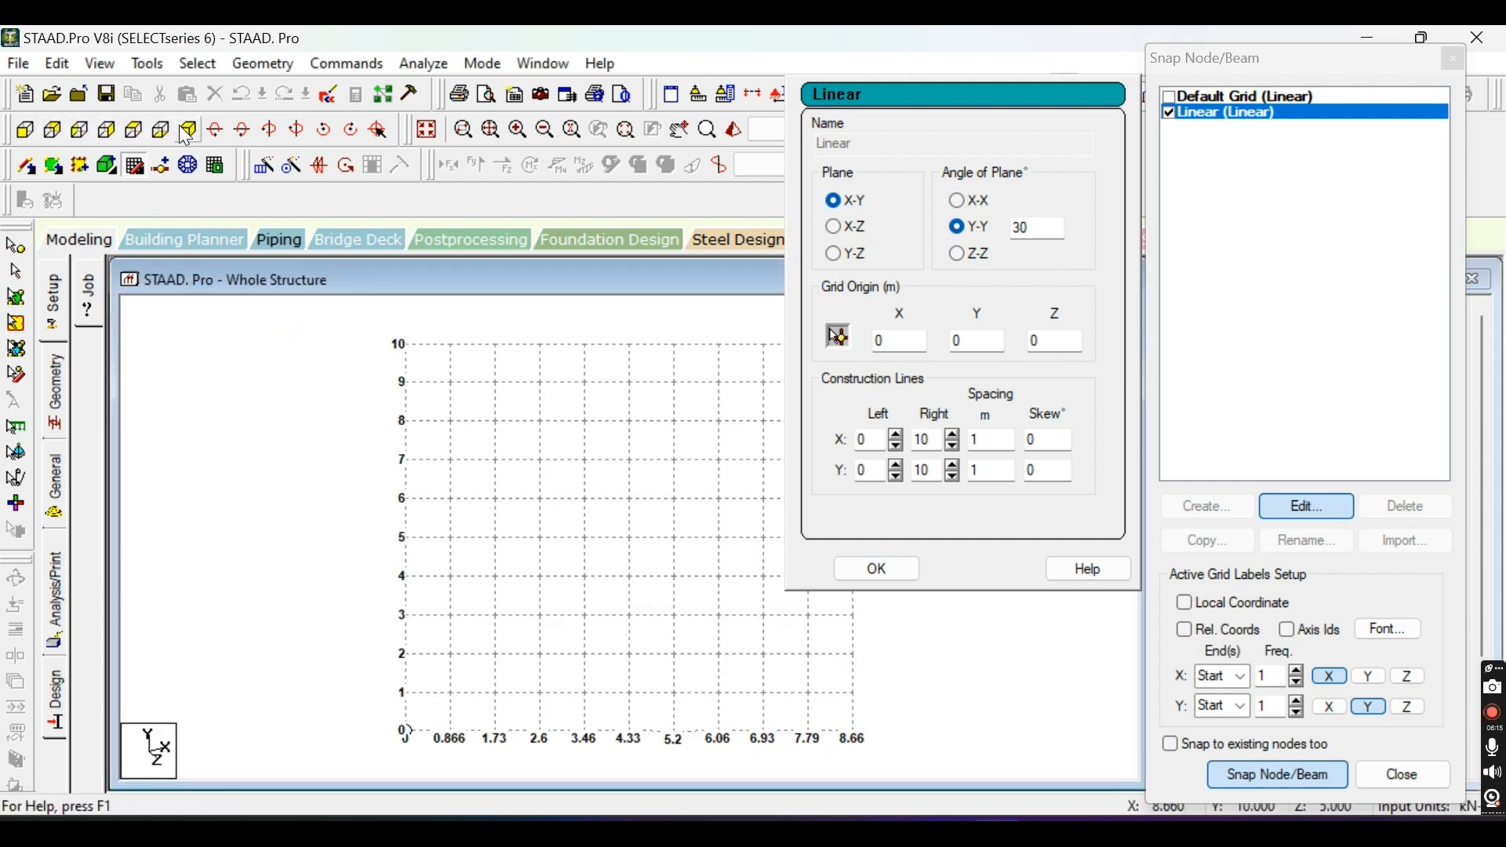
Reset the Linear grid's angle of plane to 0 degrees about the X-X axis.
click(971, 201)
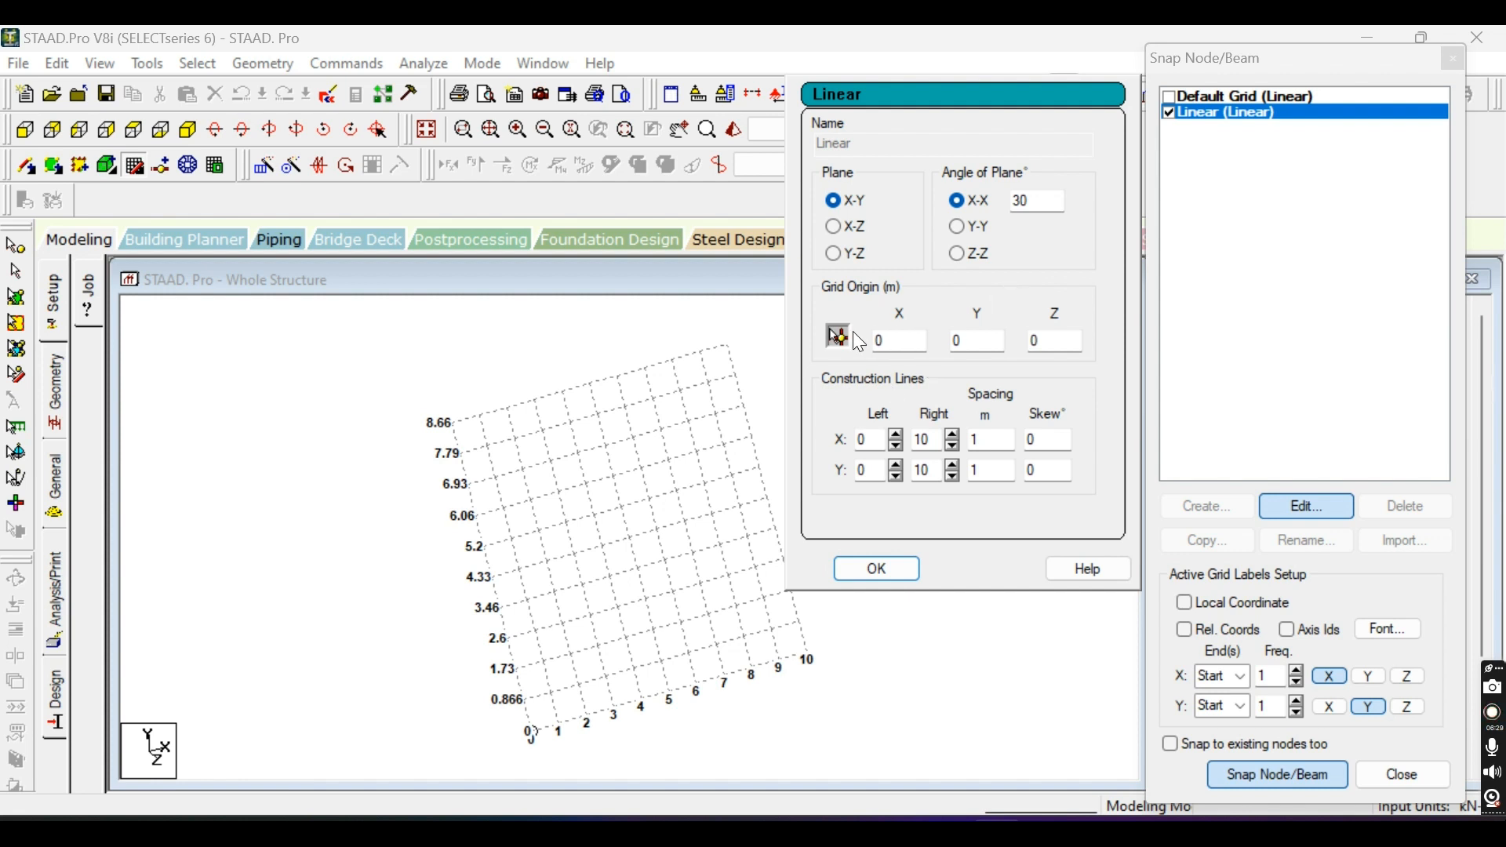
double_click(1034, 201)
text(0)
click(957, 222)
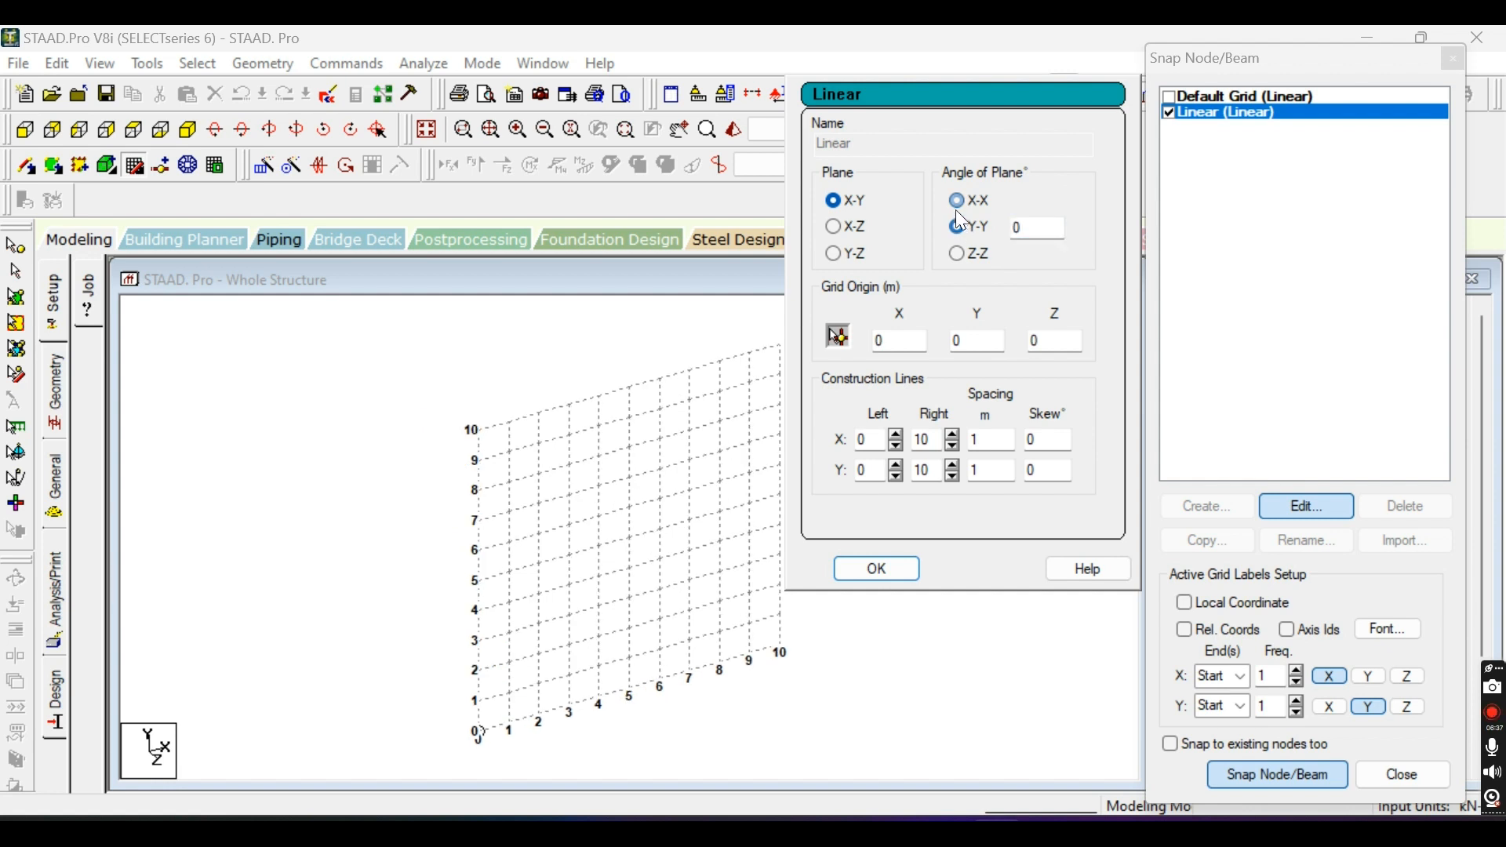
click(961, 199)
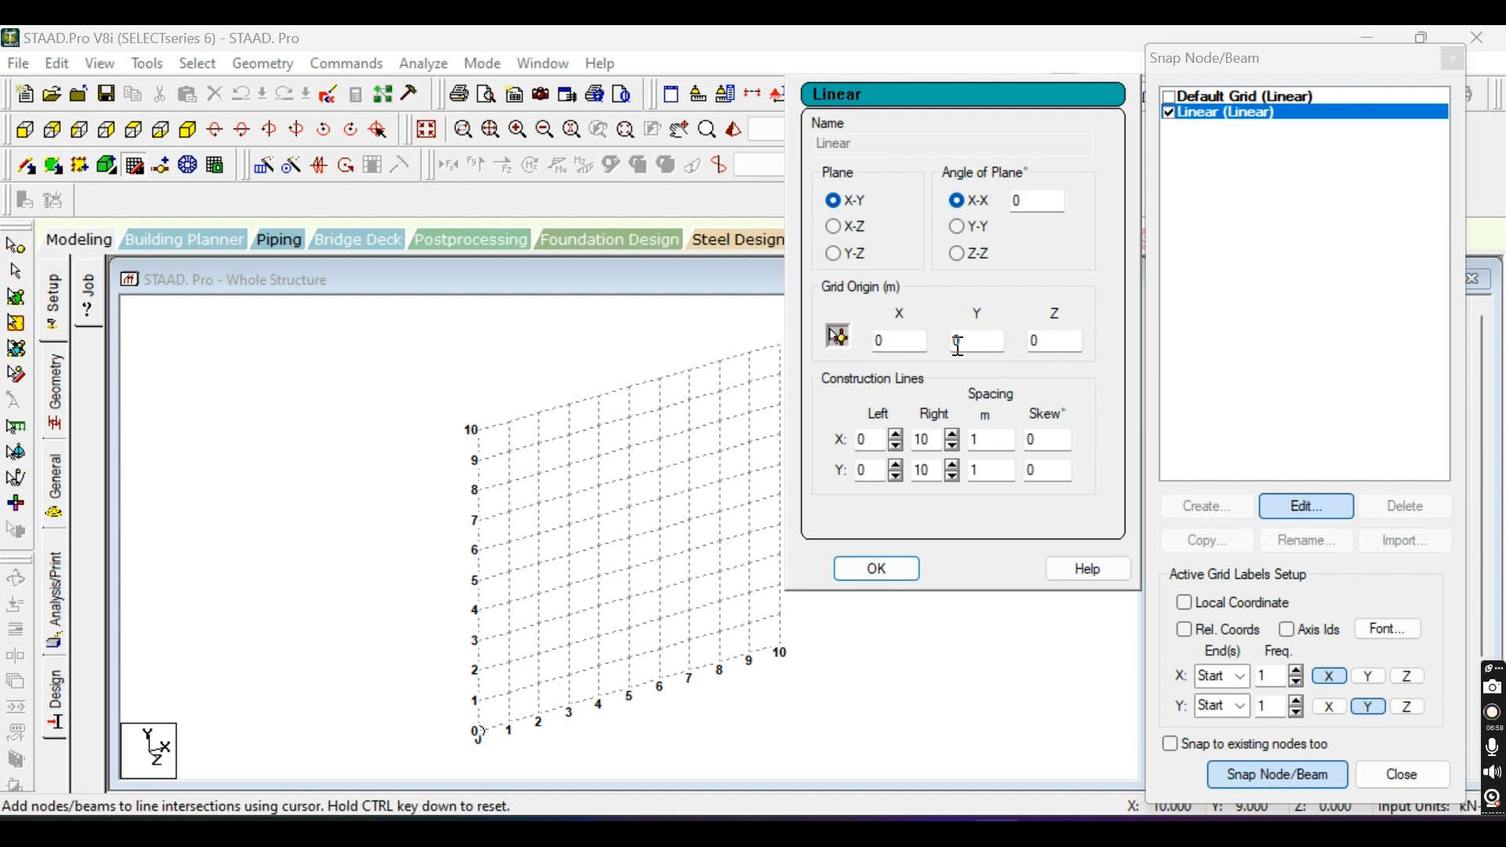
Set the Linear grid's origin to X 1, Y 1 and Z 1 m and check the shifted grid.
double_click(892, 341)
text(1)
double_click(972, 341)
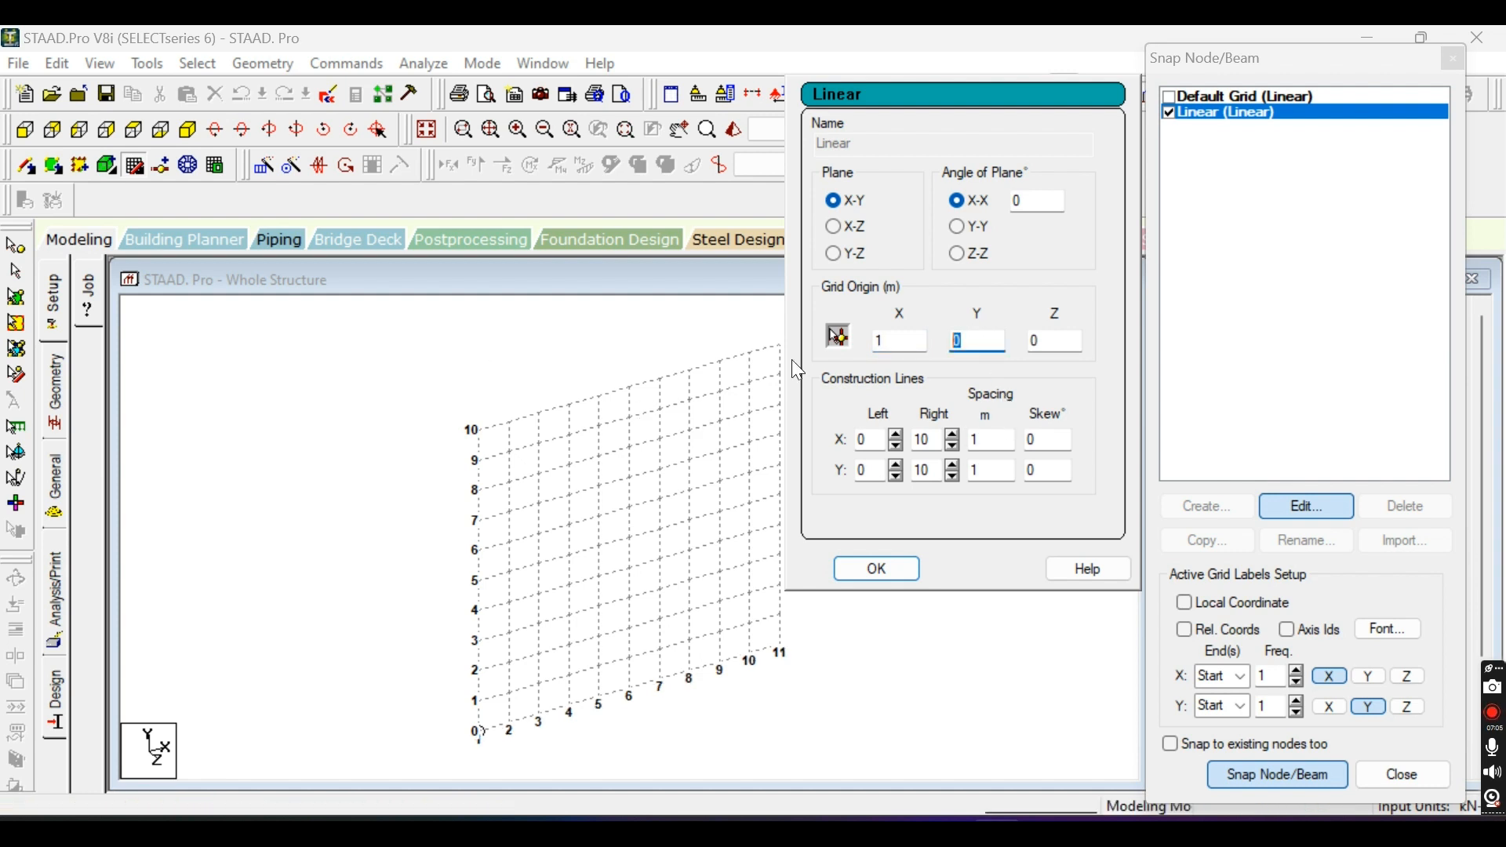
text(1)
key(Tab)
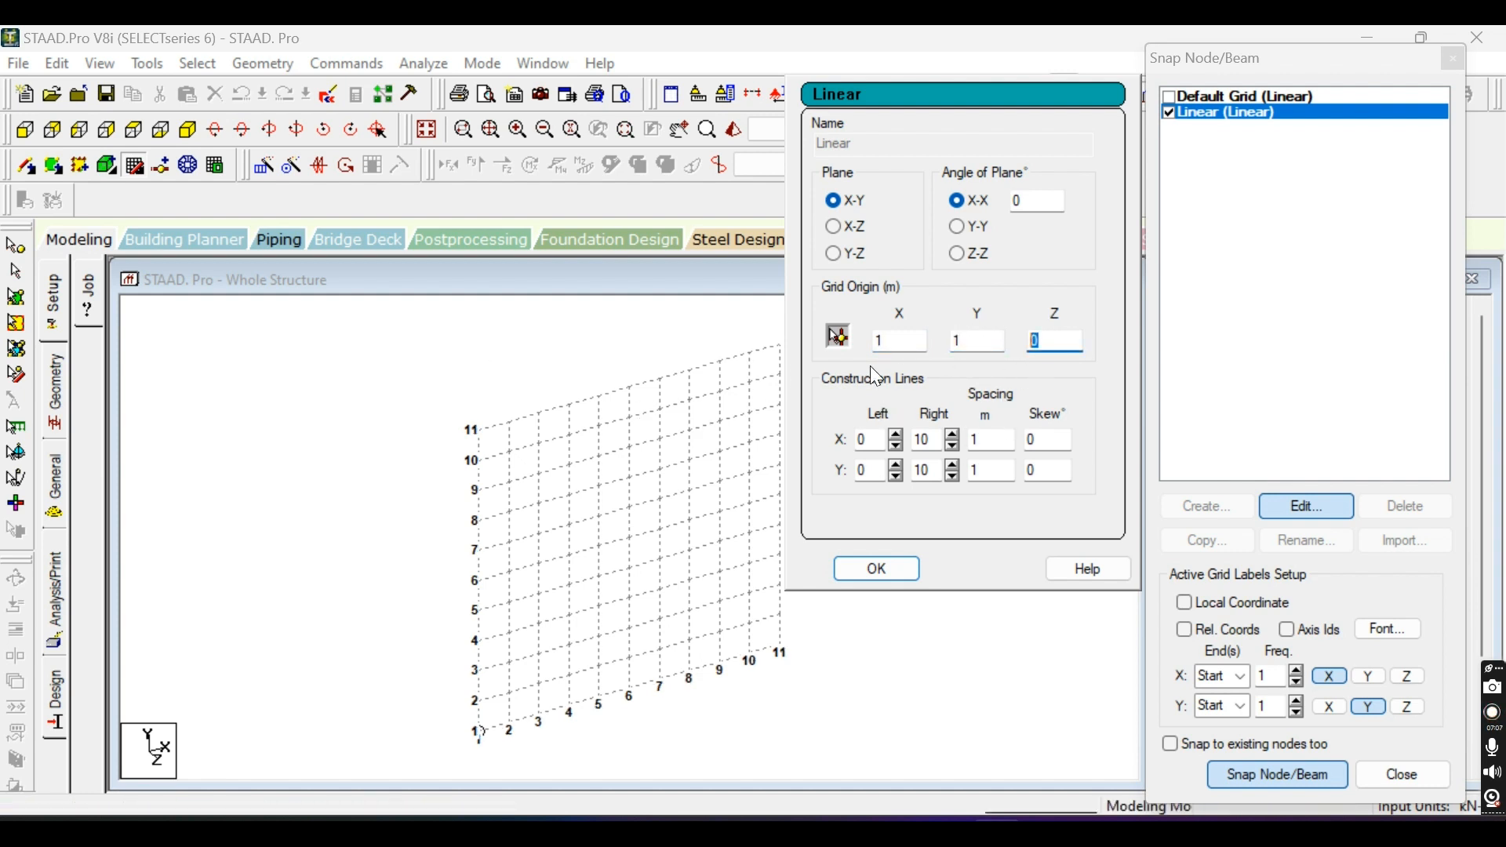
text(1)
scroll(487, 742, up, 3)
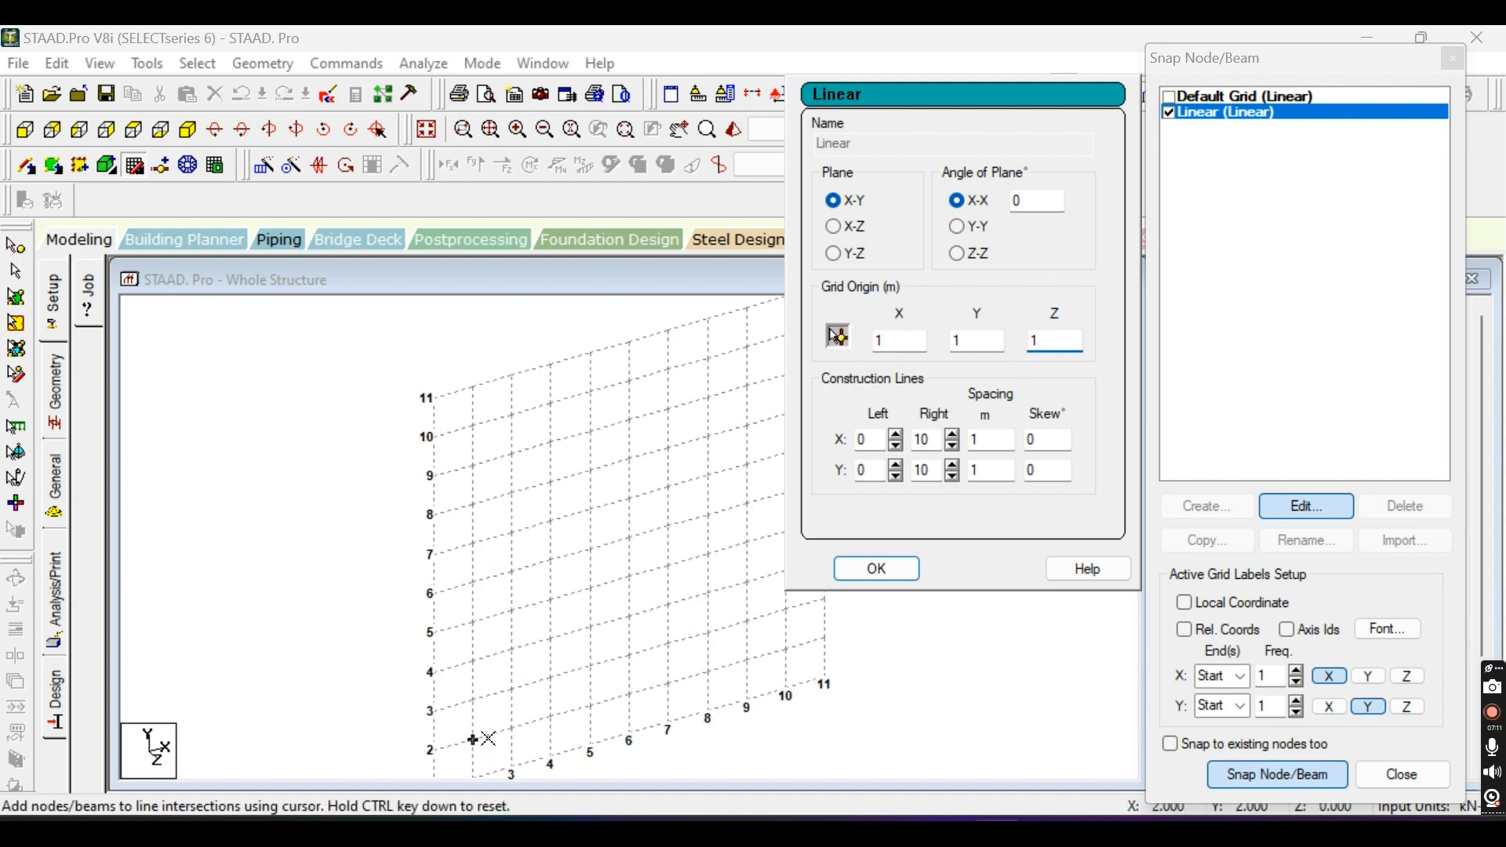
scroll(643, 576, down, 1)
scroll(643, 576, down, 2)
scroll(565, 690, up, 2)
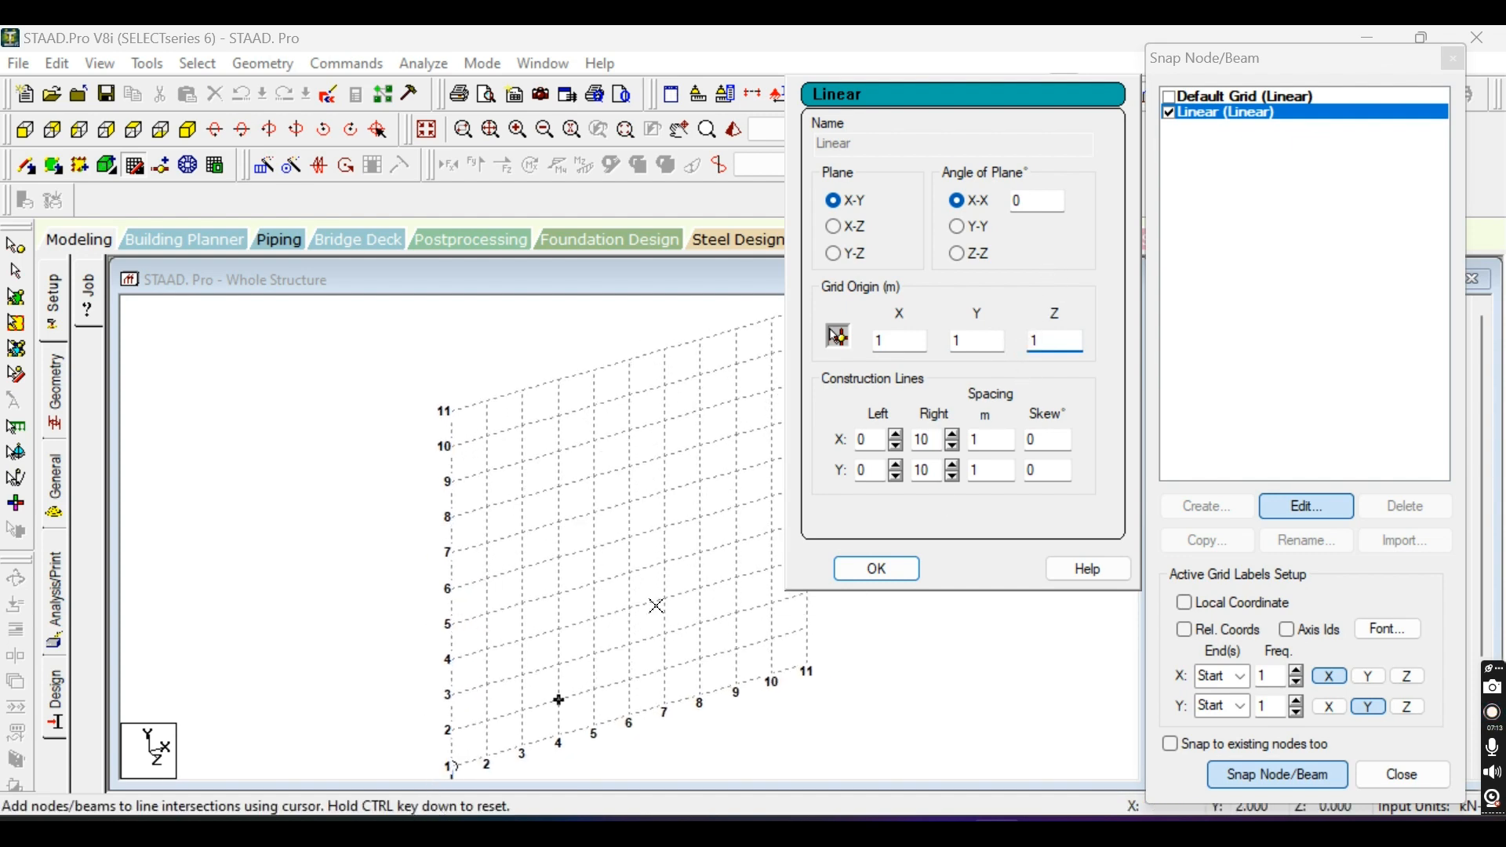
Try to pick the Linear grid's origin graphically at the grid's lower starting corner.
scroll(675, 592, down, 2)
scroll(698, 582, up, 1)
scroll(705, 604, down, 2)
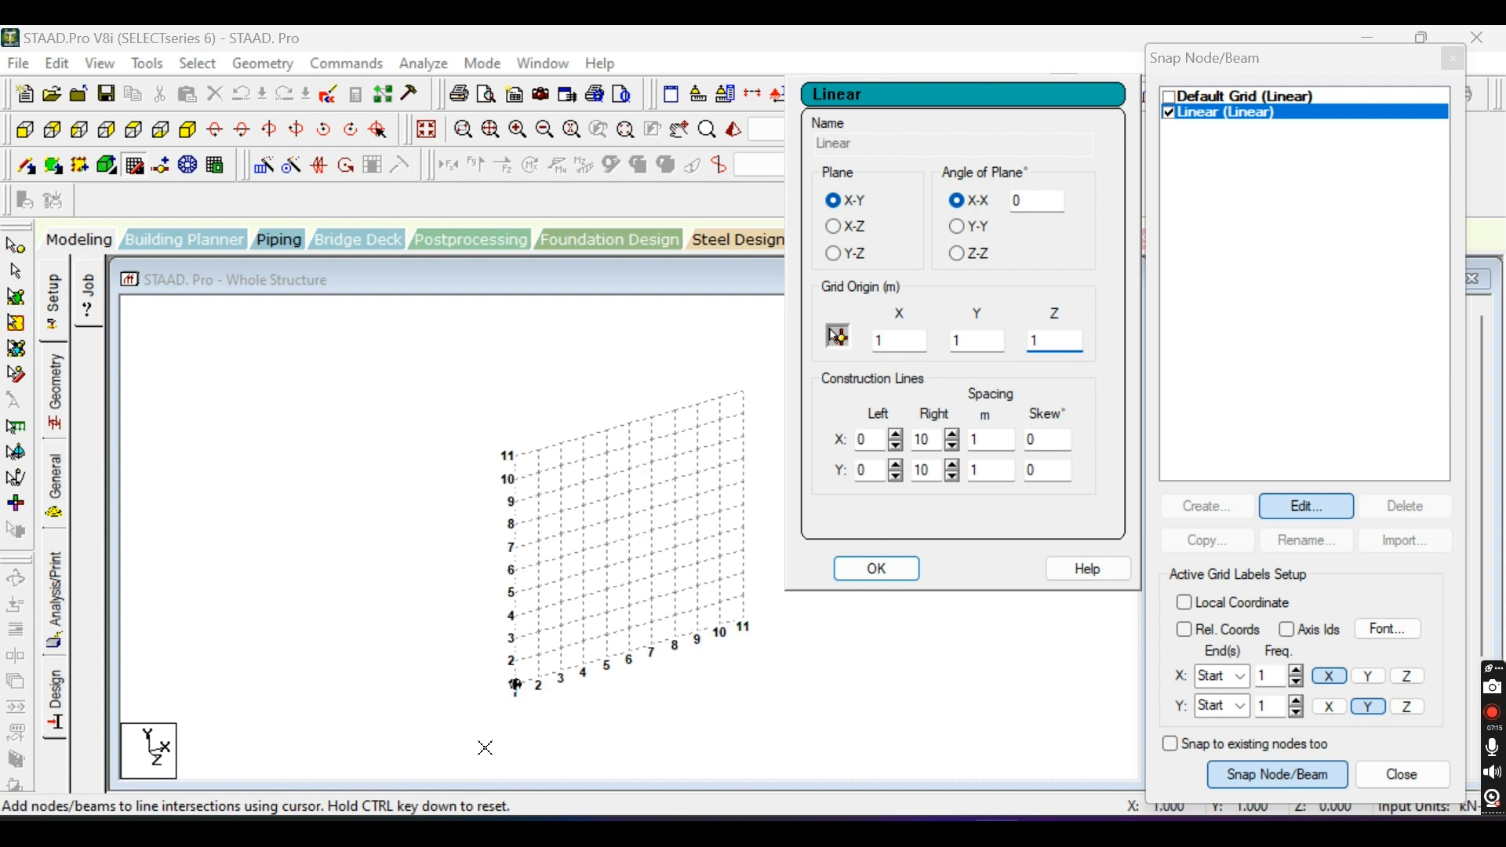
scroll(486, 743, up, 2)
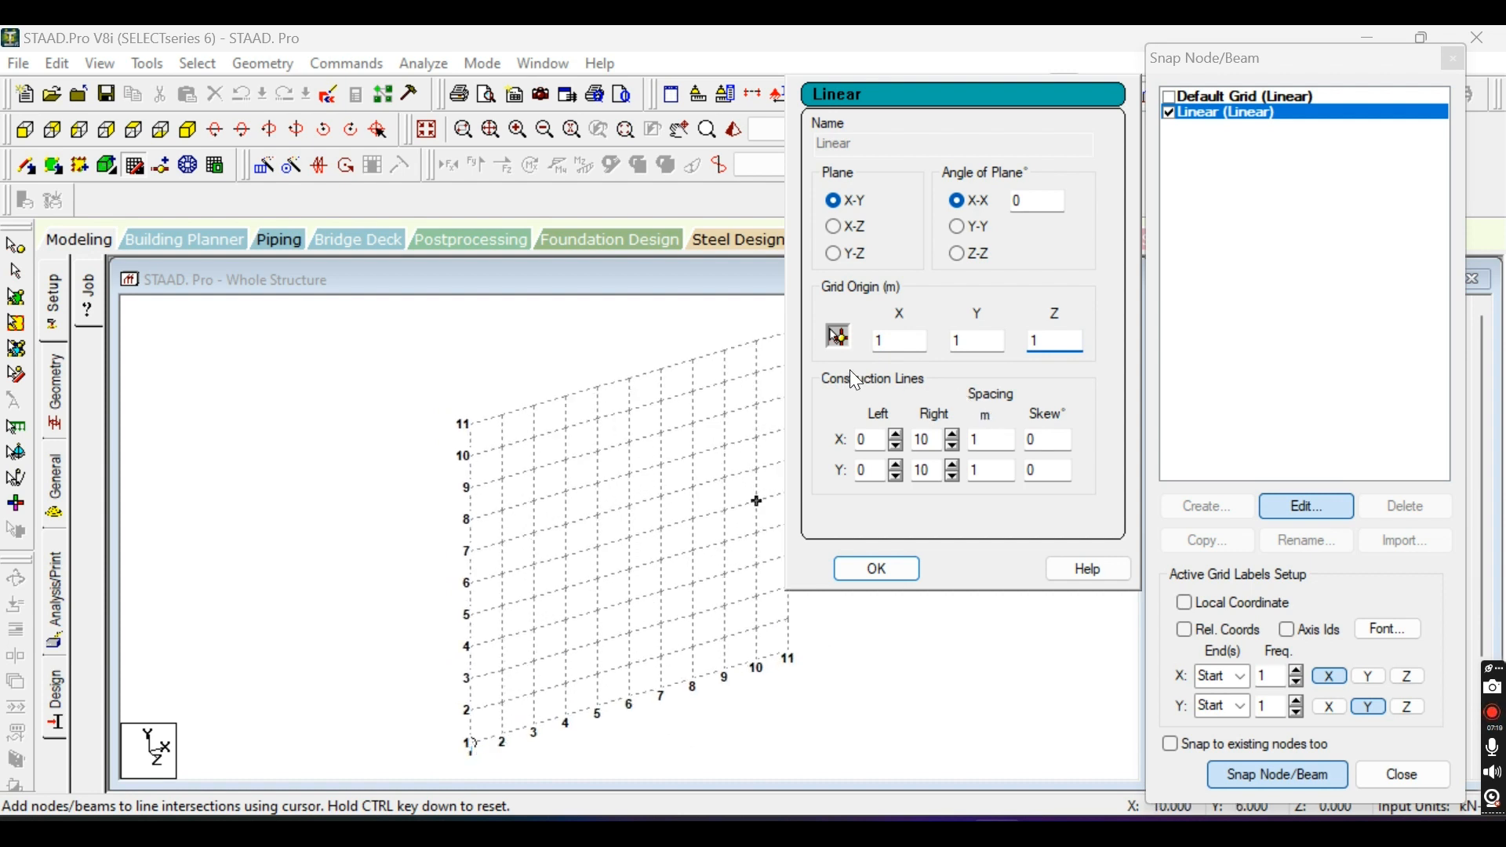
double_click(886, 339)
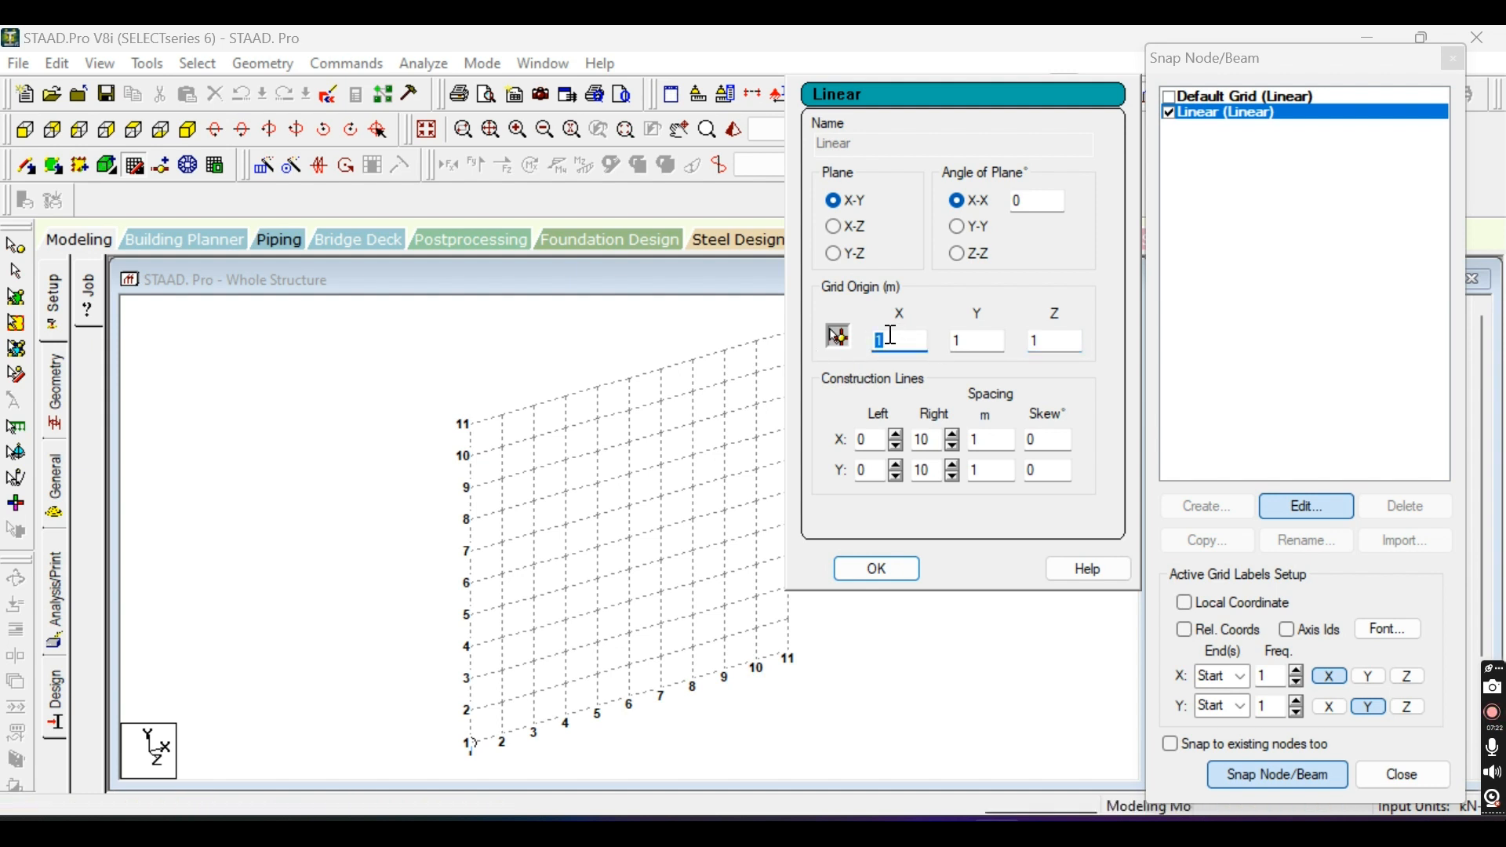
click(839, 337)
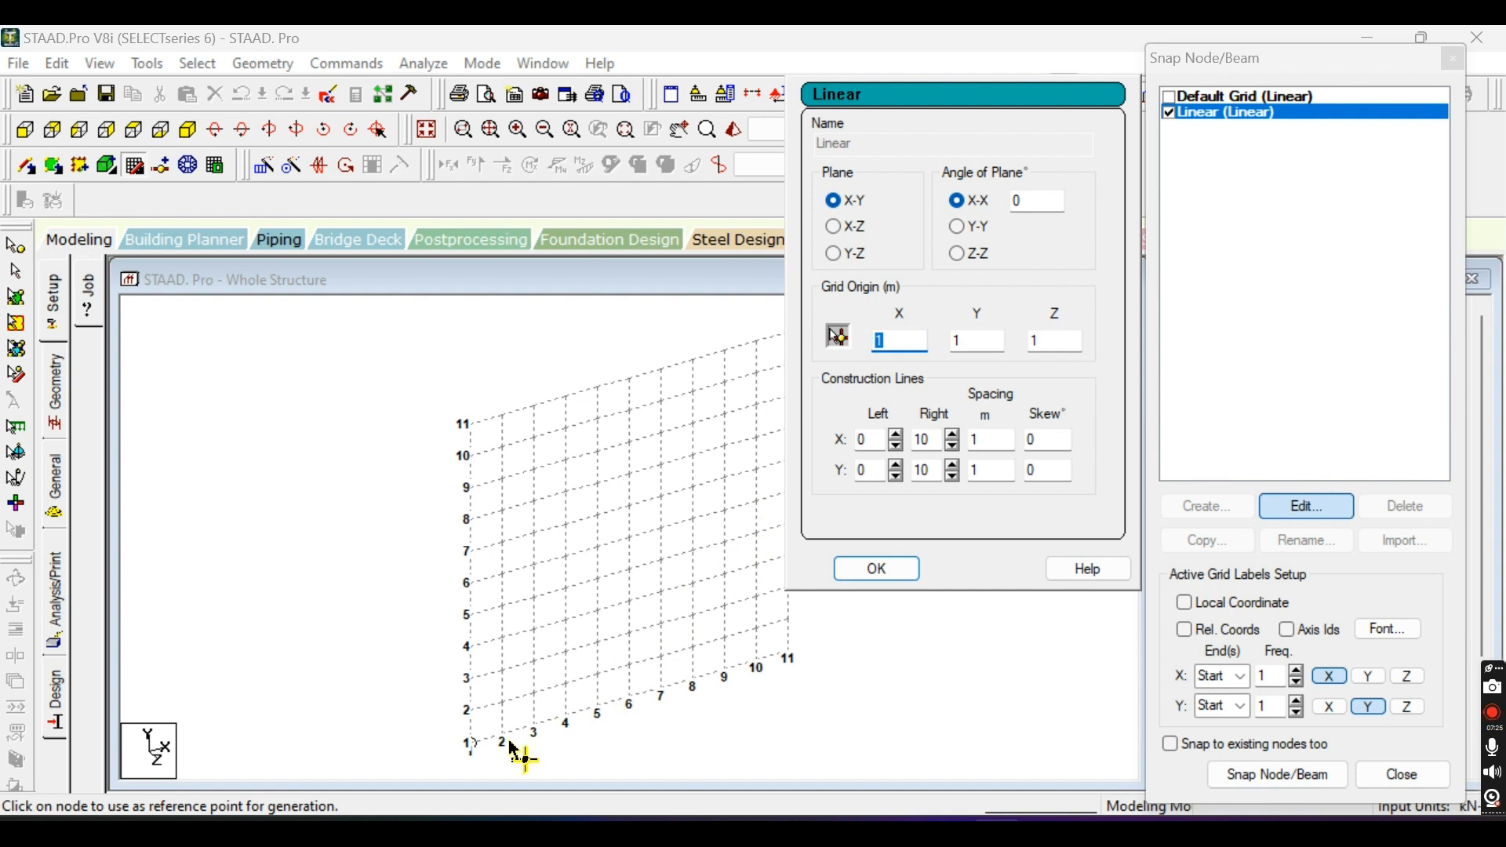
scroll(629, 593, down, 1)
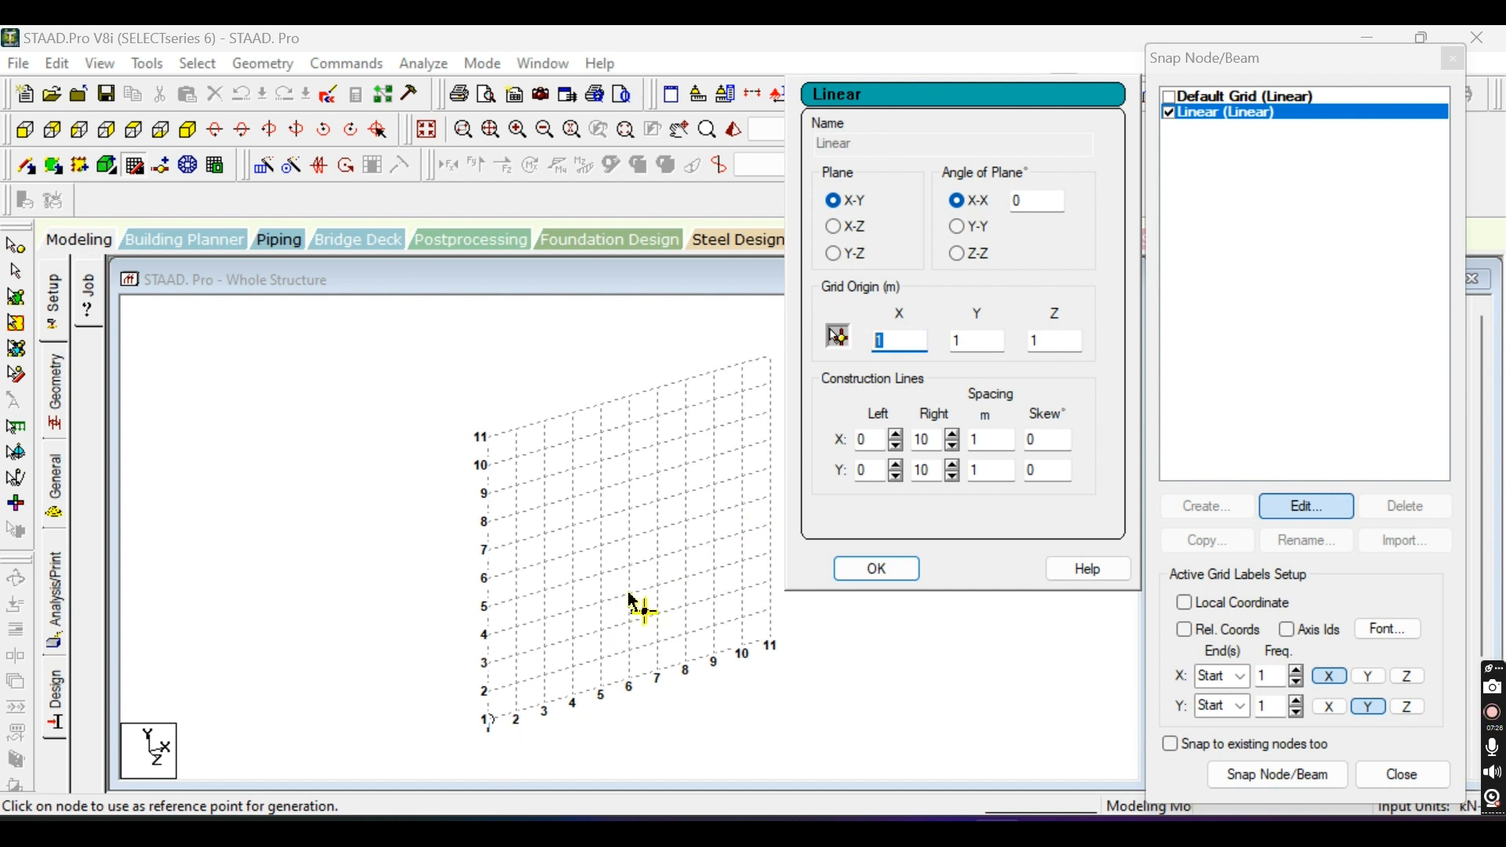
click(494, 732)
click(916, 480)
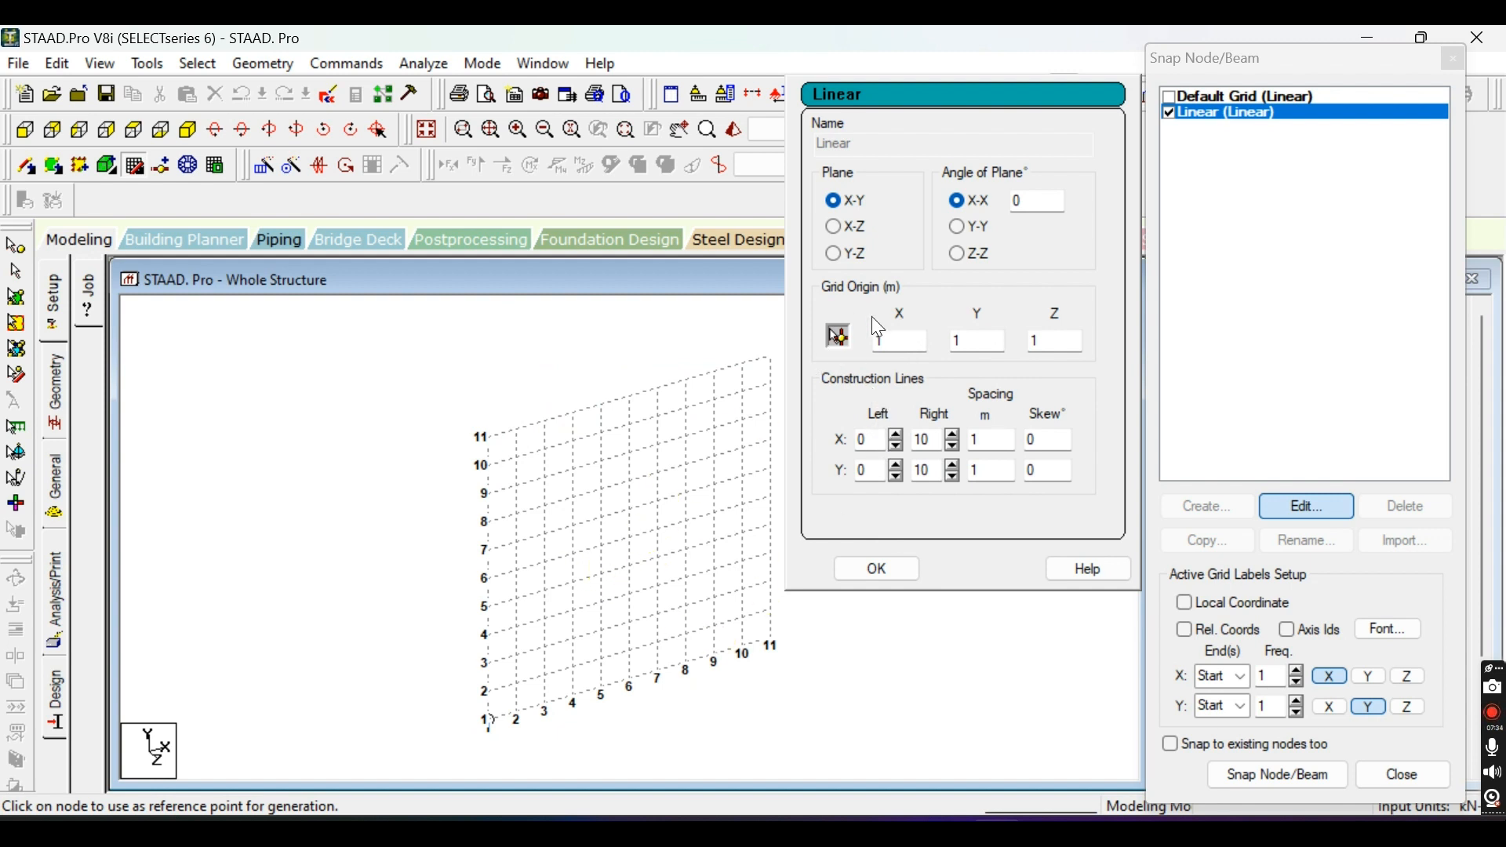
click(894, 336)
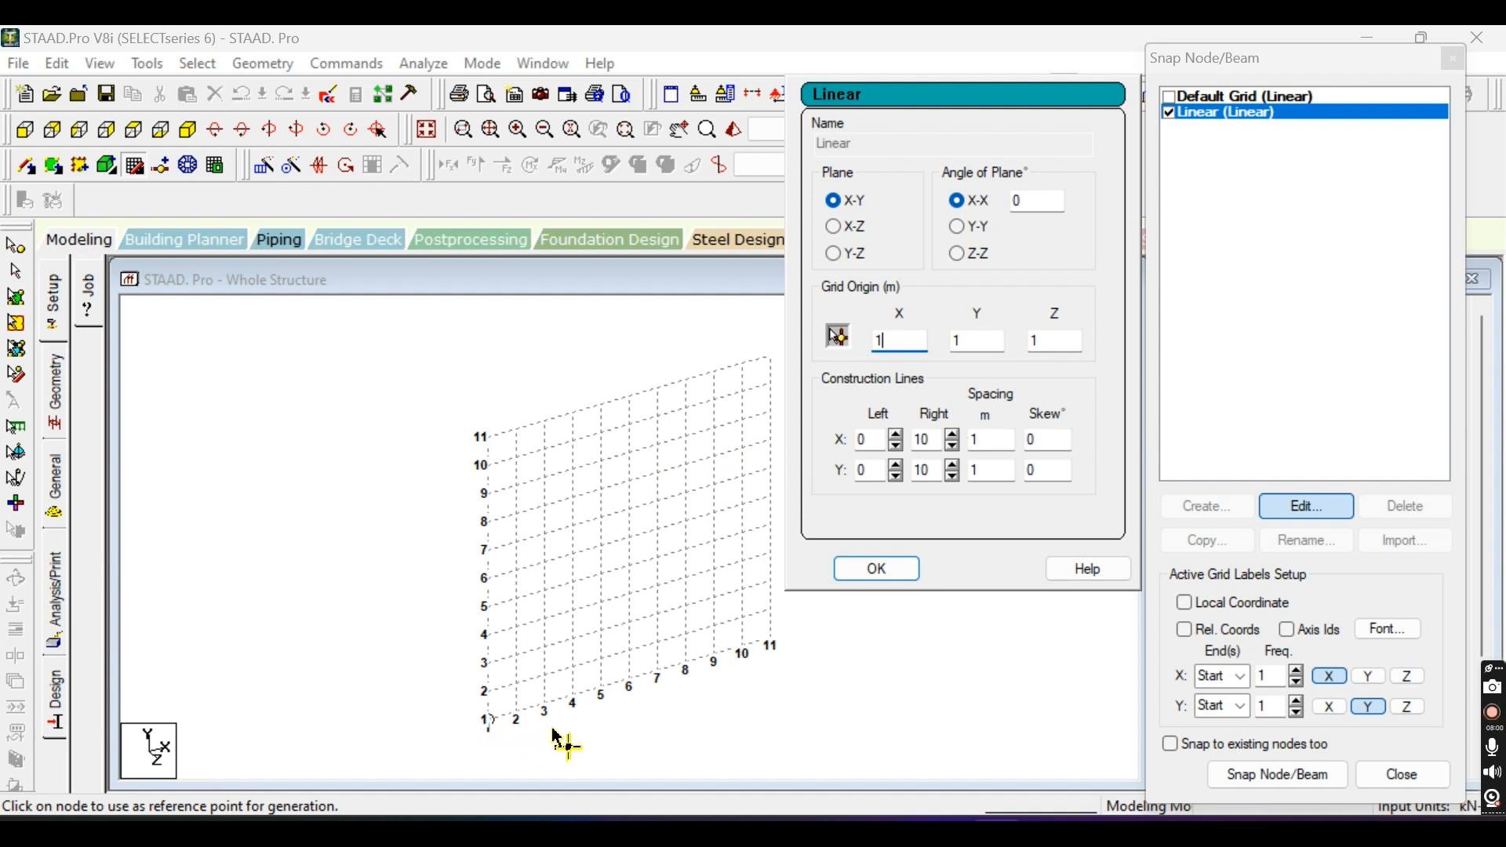
Reset the Linear grid's origin to X 0, Y 0 and Z 0 m.
drag(904, 338, 704, 388)
text(0)
double_click(976, 342)
text(0)
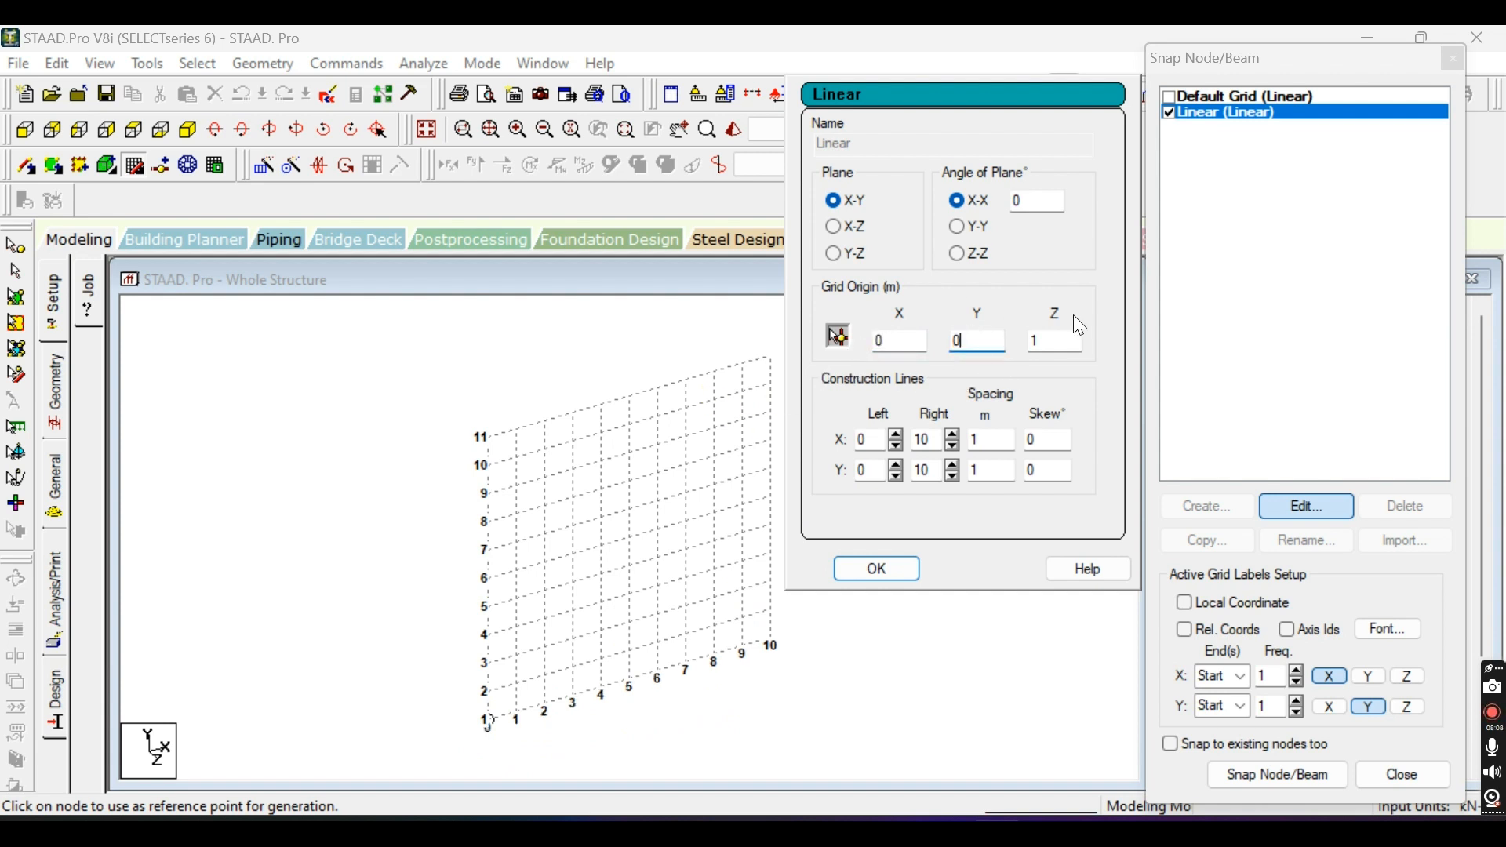
double_click(1060, 341)
text(0)
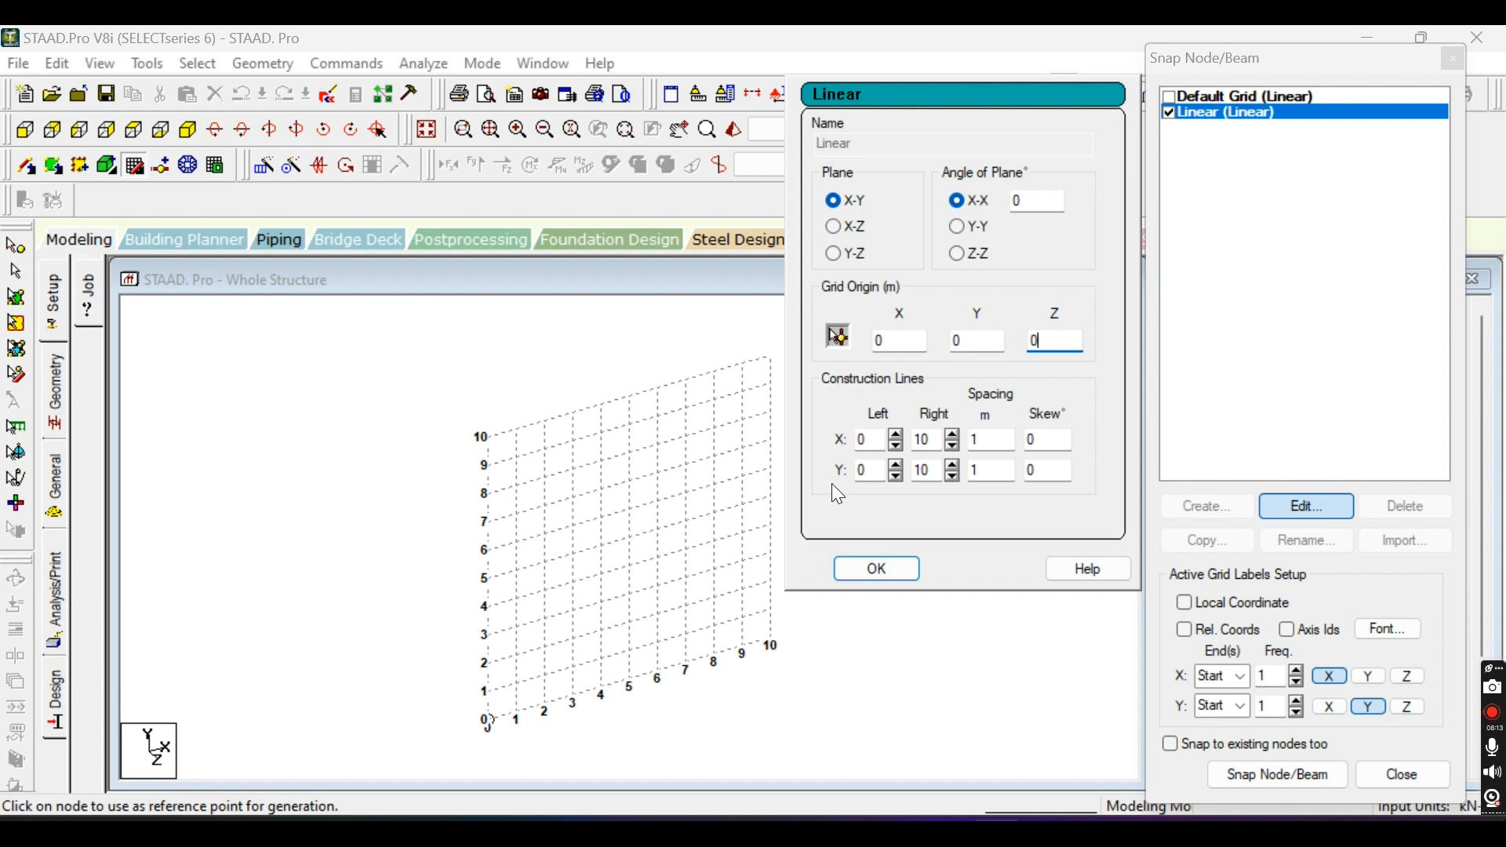
Preview the Linear grid in the X-Z and Y-Z planes and return it to the X-Y plane.
click(835, 226)
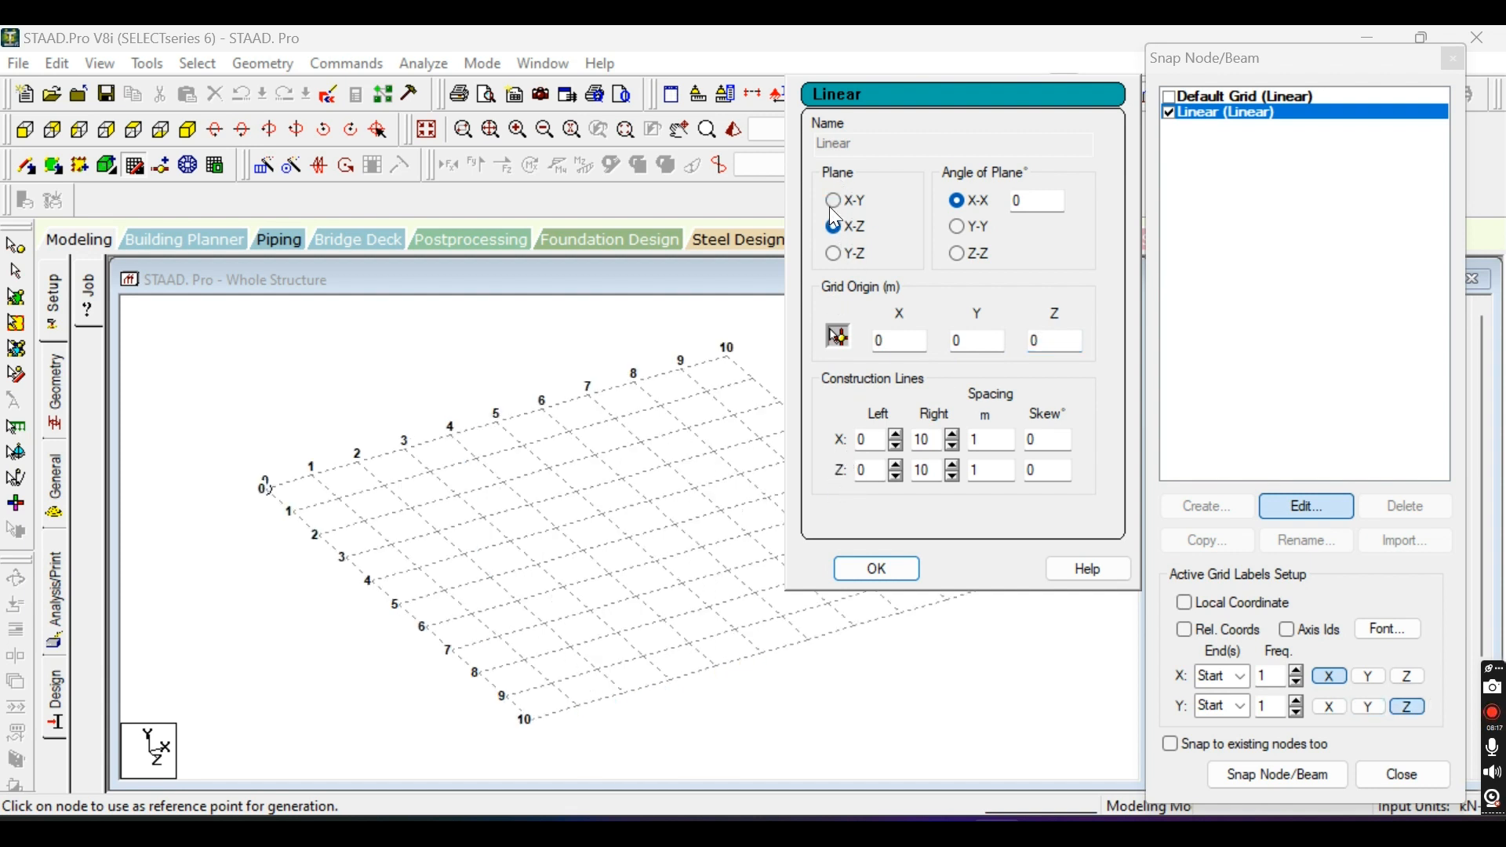
click(834, 201)
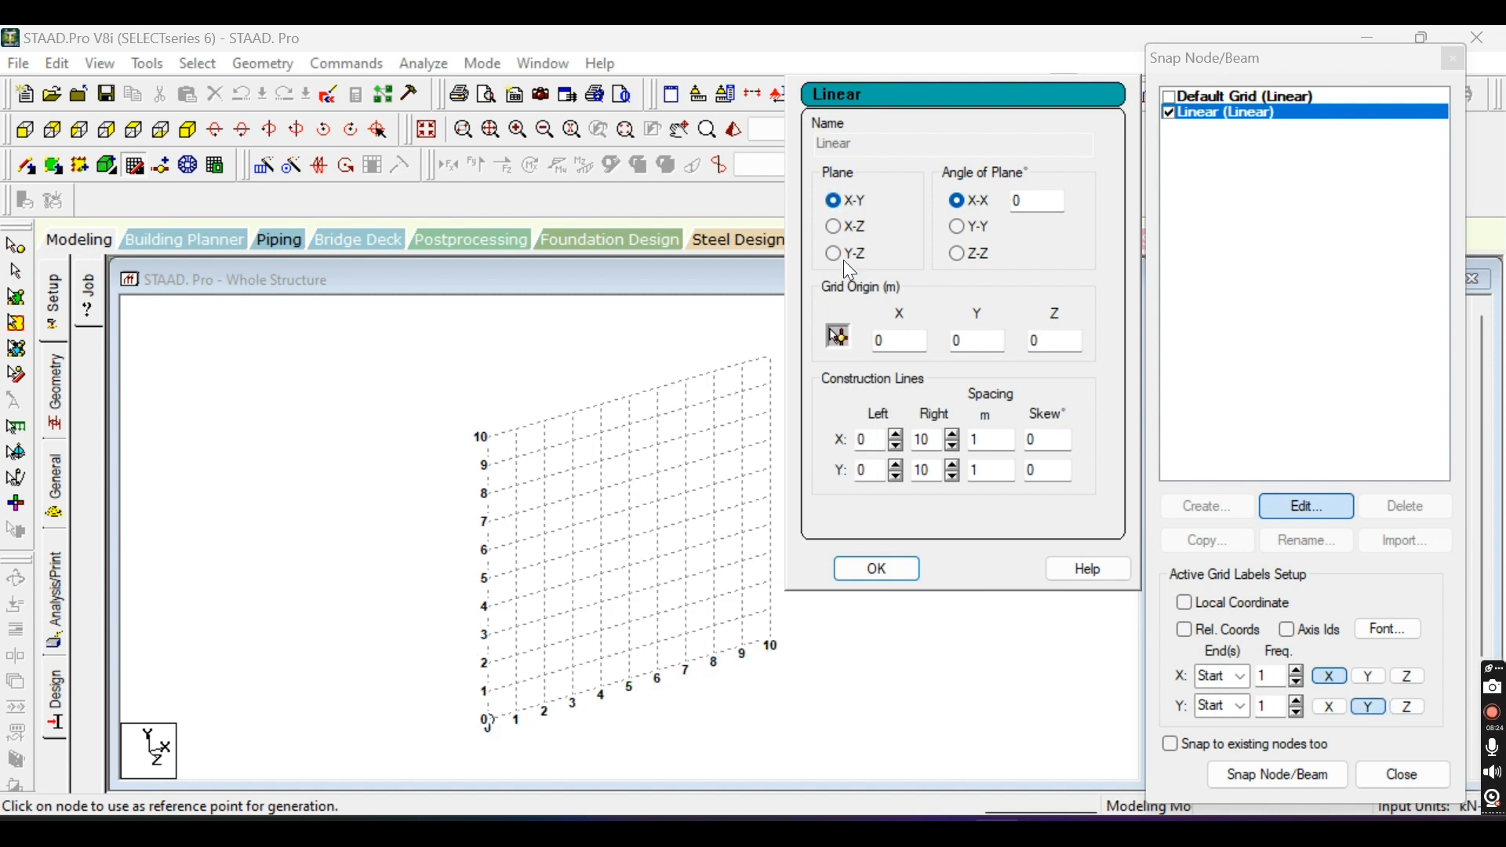
click(836, 226)
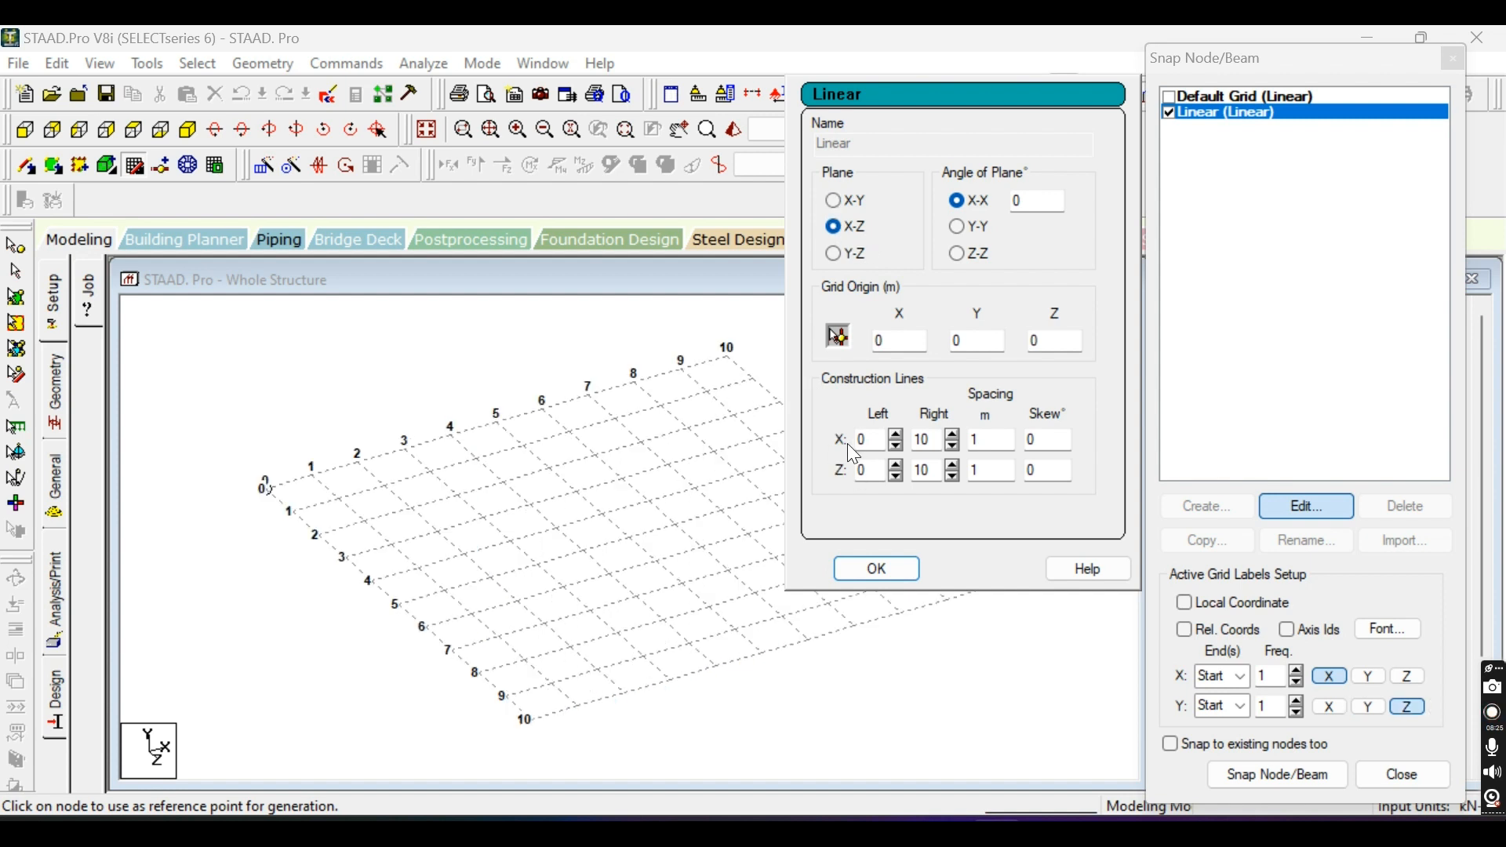
click(834, 253)
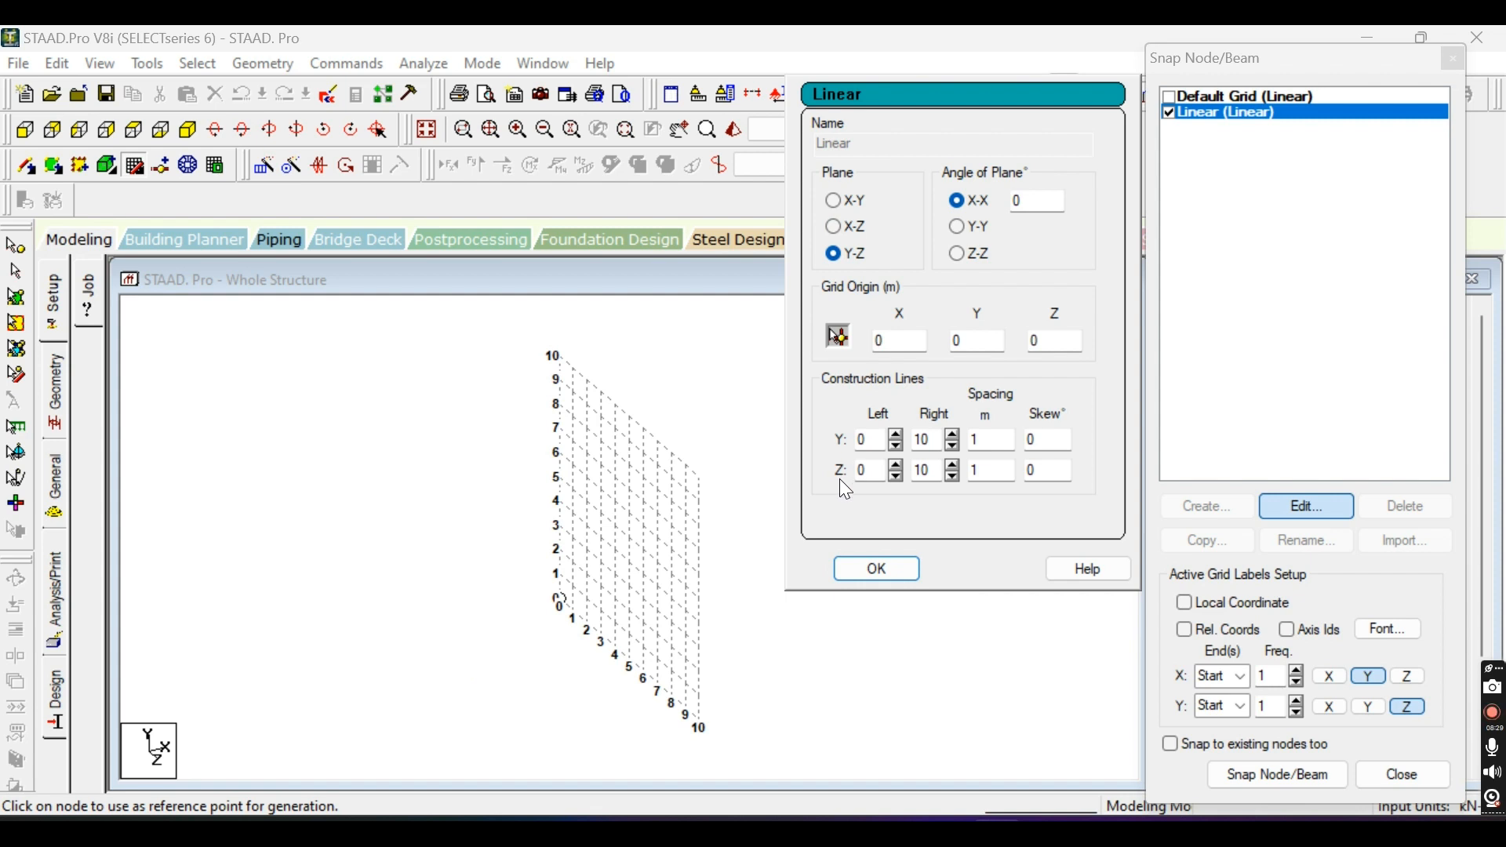
click(833, 200)
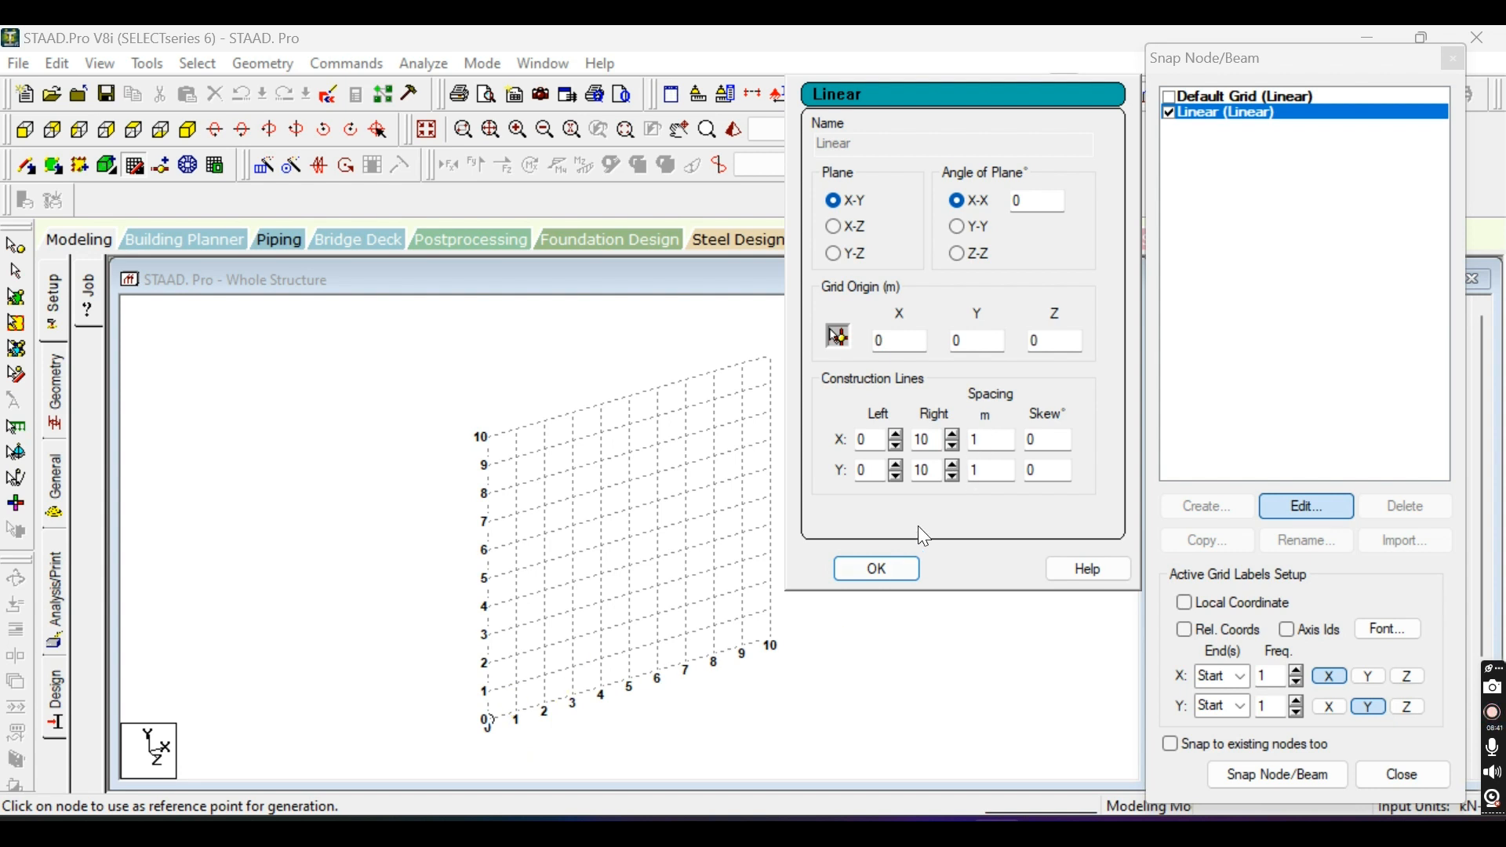
Set the left construction lines of the Linear grid to 5 for both X and Y.
double_click(863, 440)
text(5)
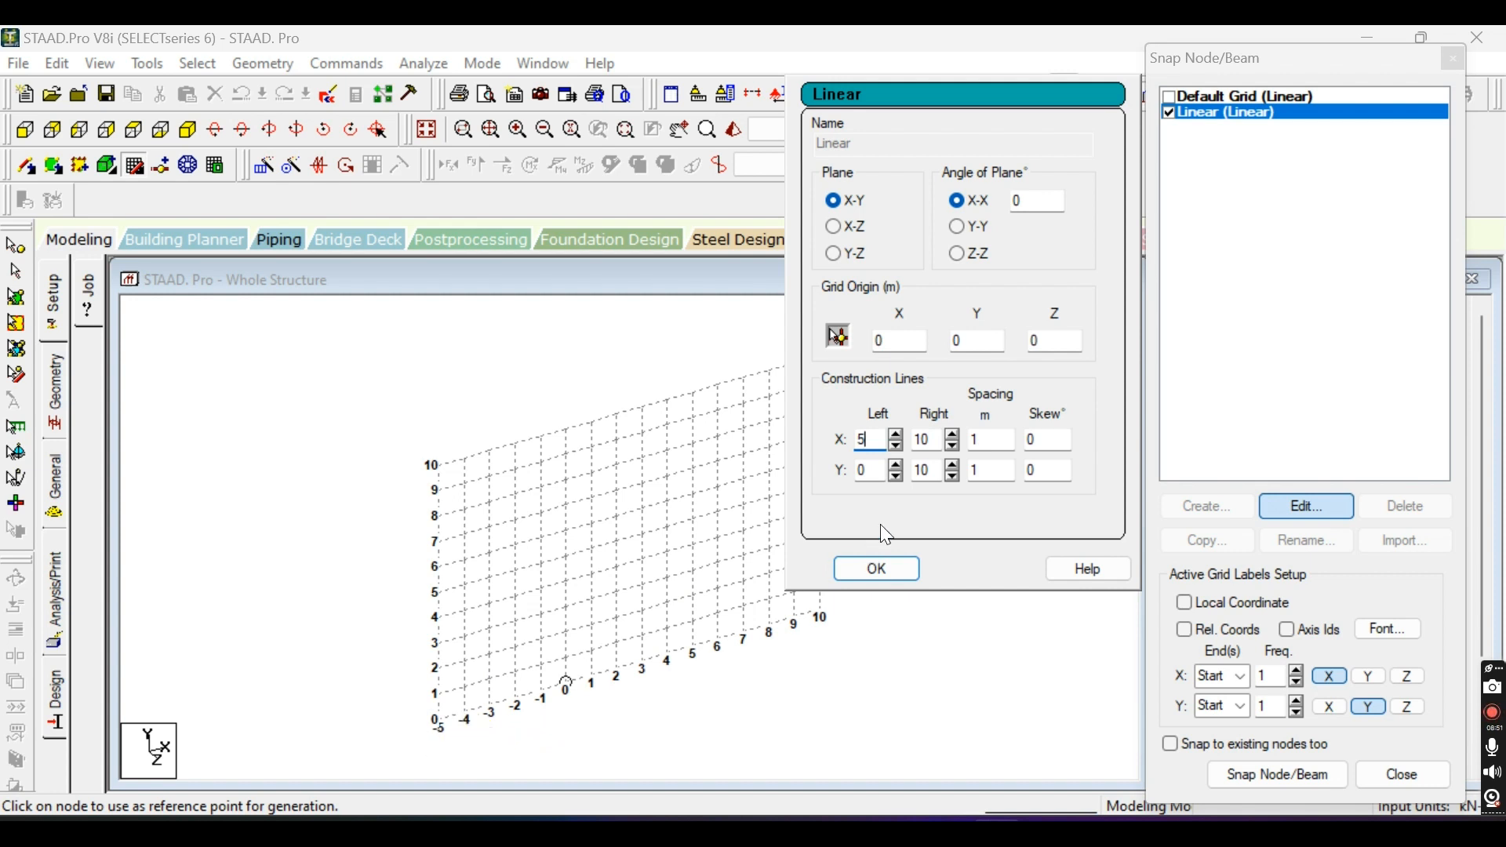
double_click(864, 471)
text(5)
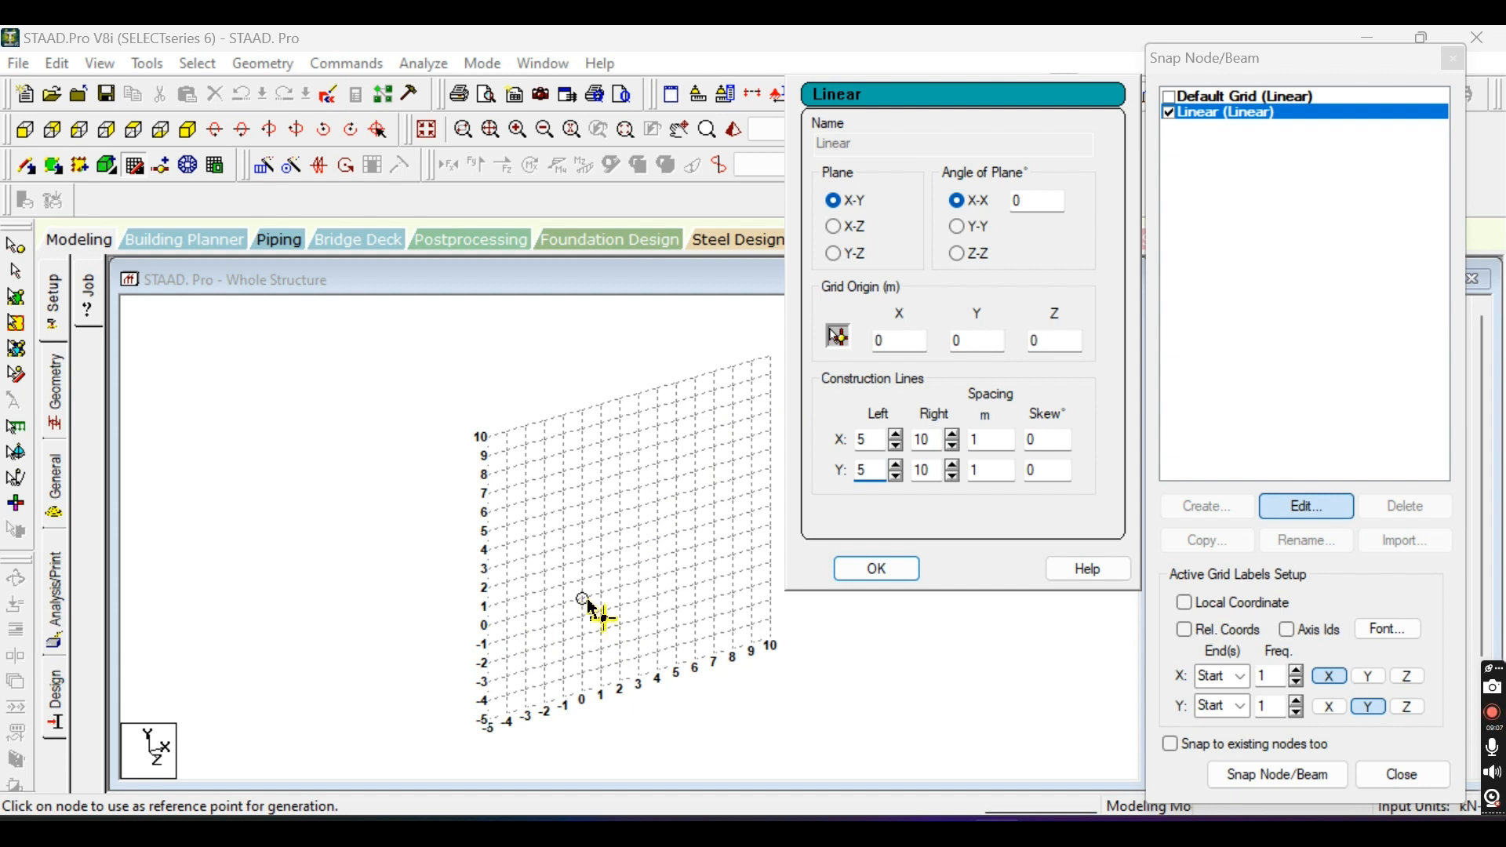
Reset the Linear grid's left construction lines to 0 for both X and Y.
double_click(864, 440)
text(0)
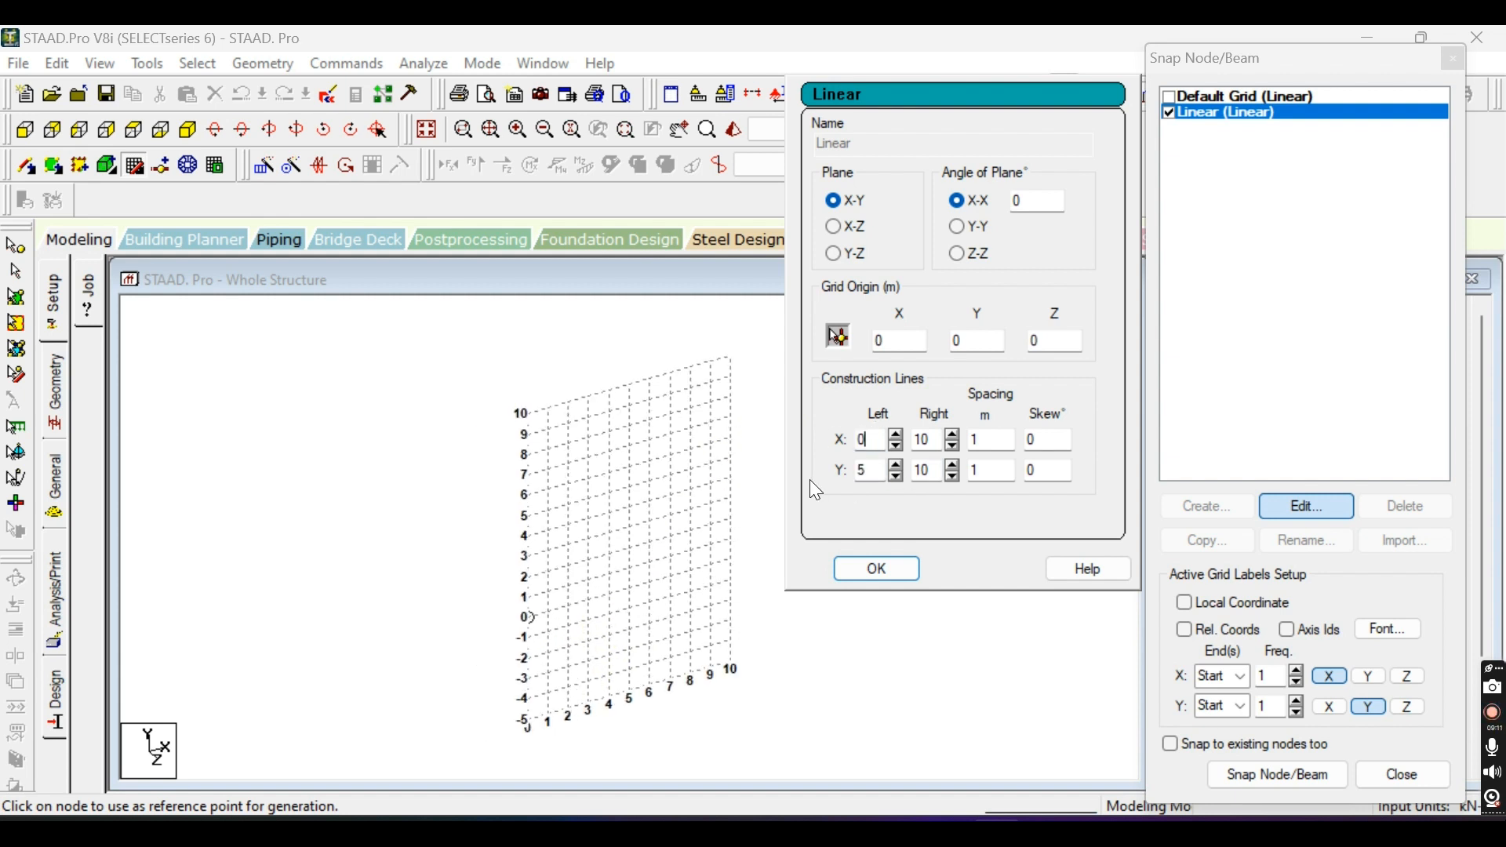
double_click(866, 470)
text(0)
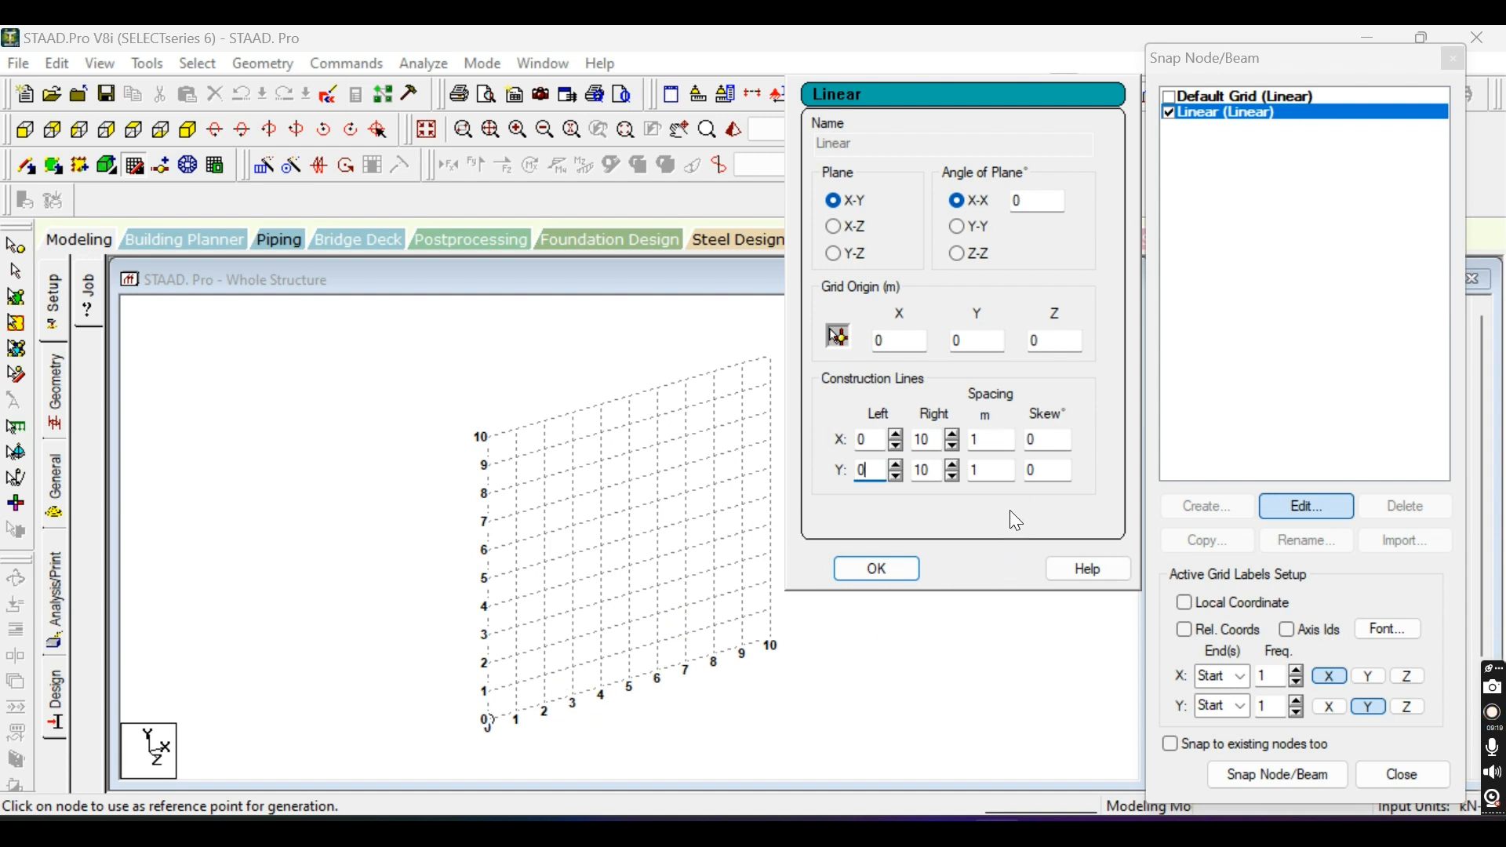
Set the skew of the Linear grid's construction lines to 30 degrees for both X and Y.
double_click(1045, 439)
text(30)
double_click(1040, 471)
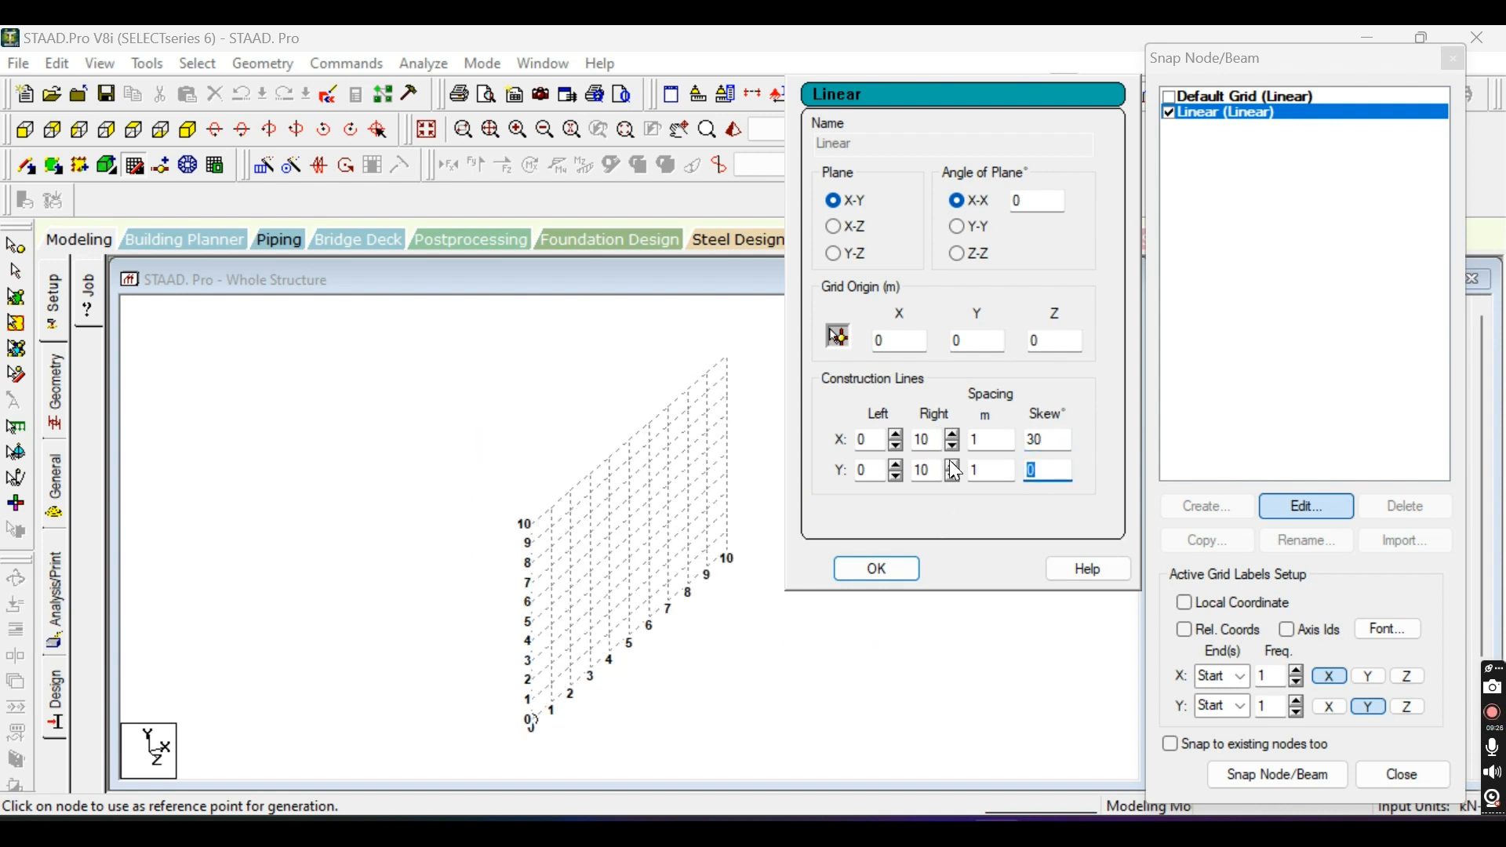
text(30)
Try X skew angles of 89.9 and 45 degrees on the Linear grid's construction lines.
click(1057, 439)
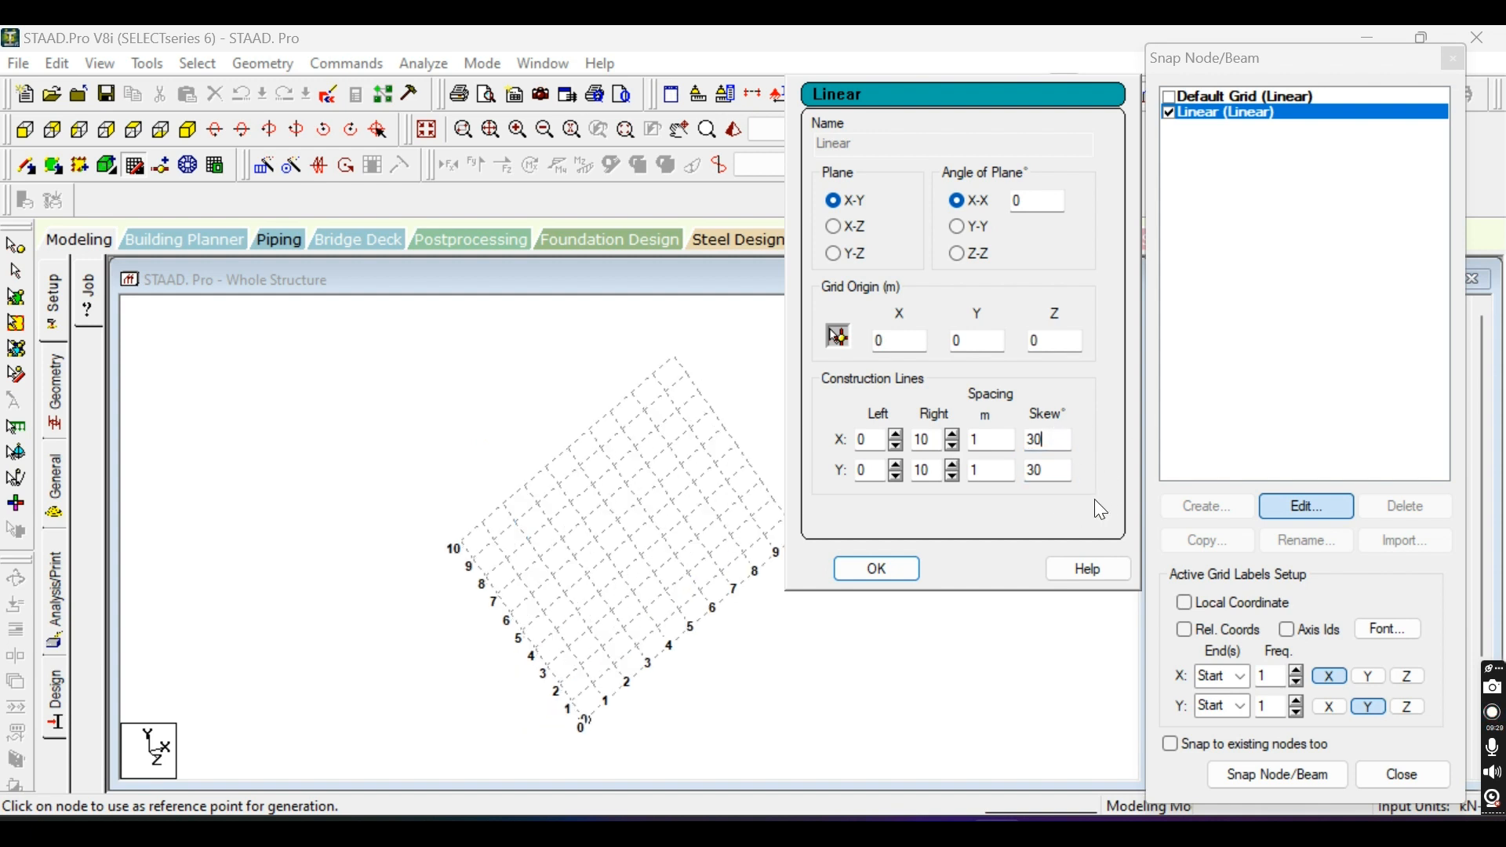
double_click(1042, 439)
text(9)
click(1052, 468)
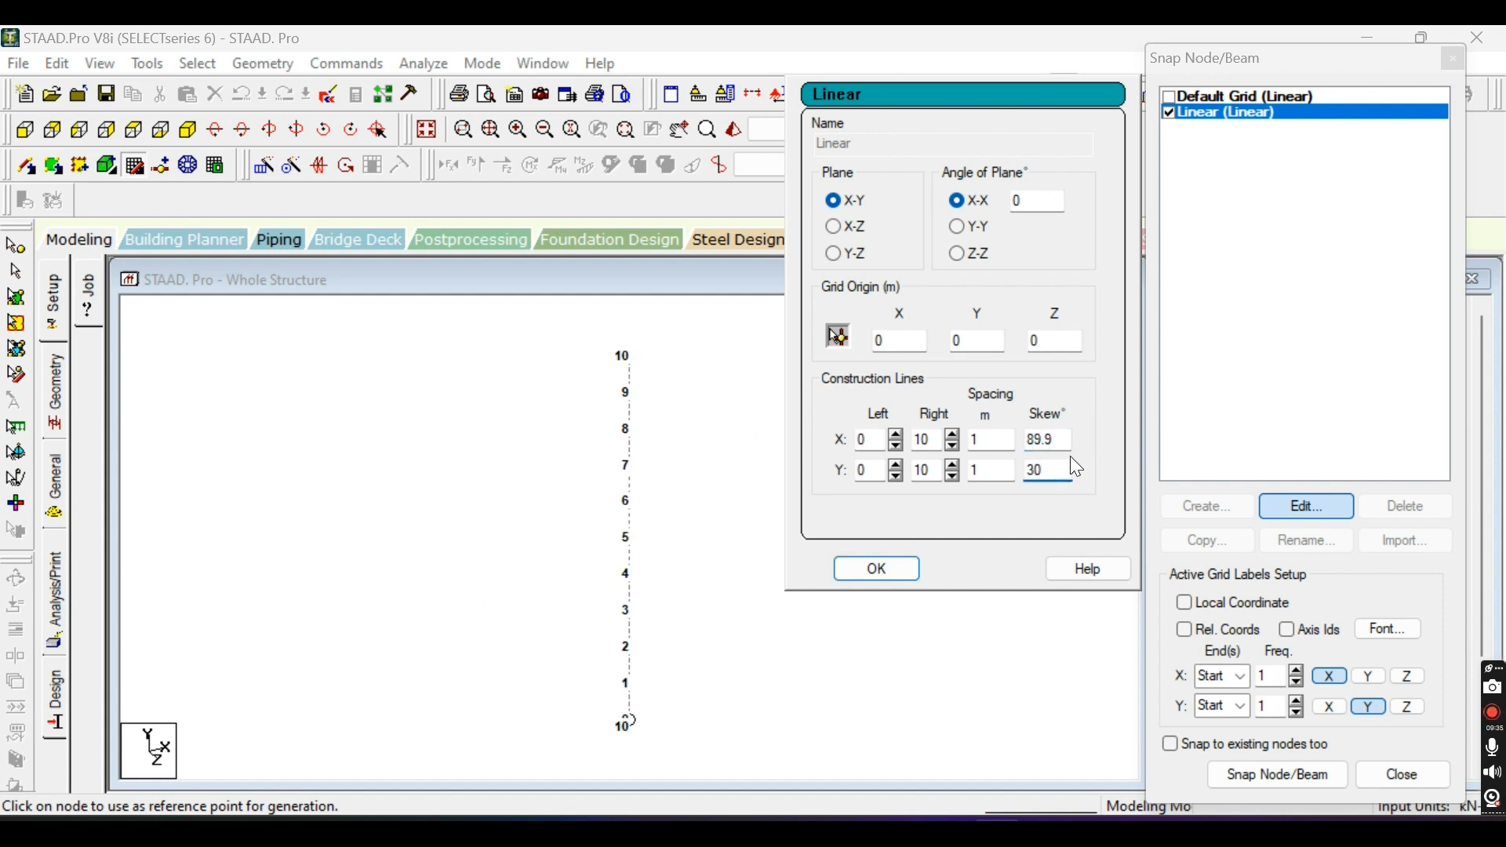
drag(1056, 441, 995, 469)
text(45)
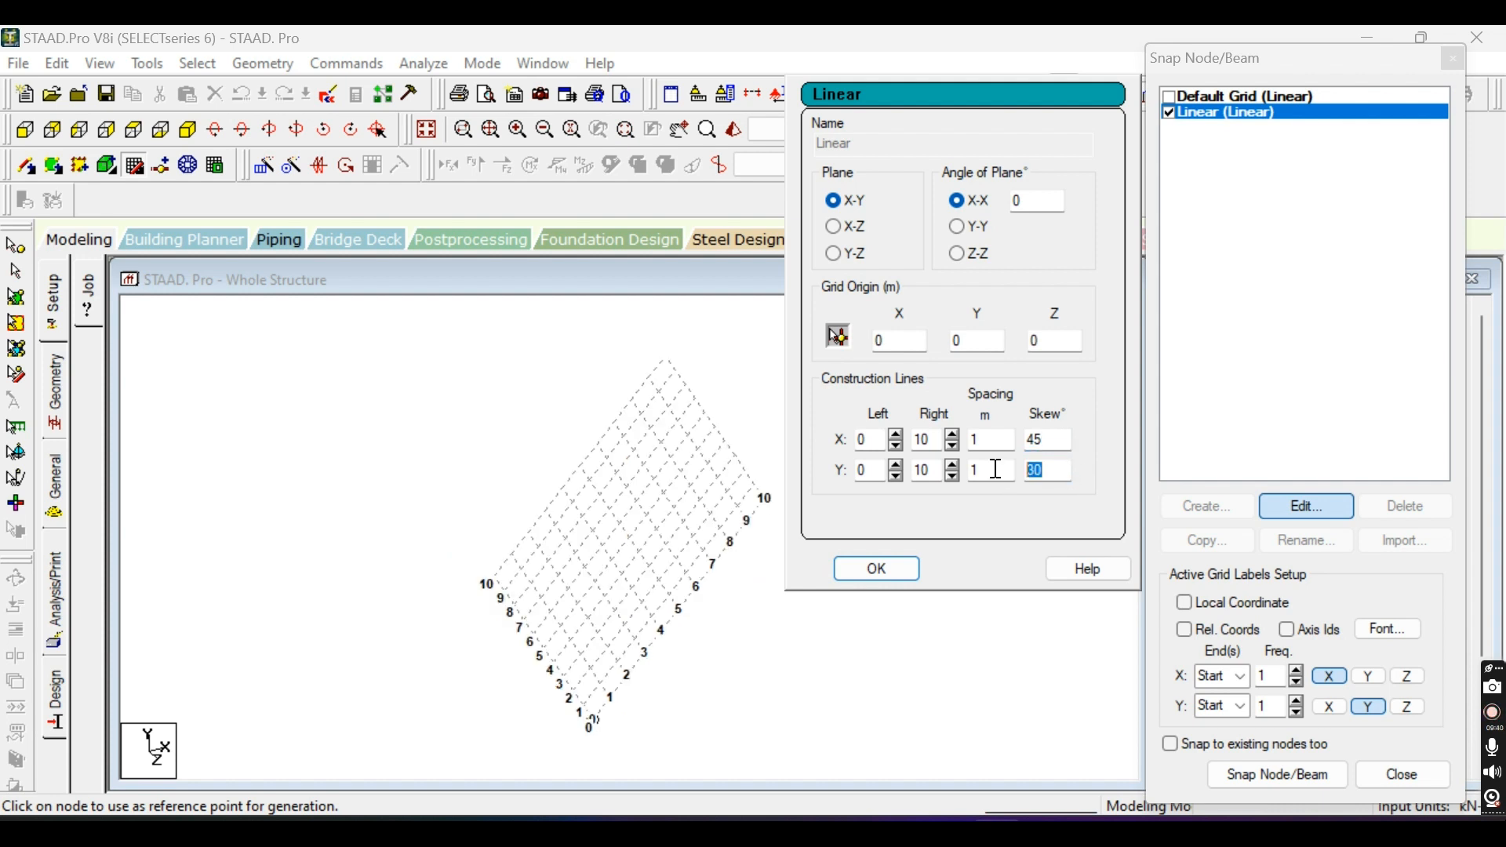
text(0)
Reset the Linear grid's Y and X skew angles to 0 degrees and accept the grid settings.
click(1047, 439)
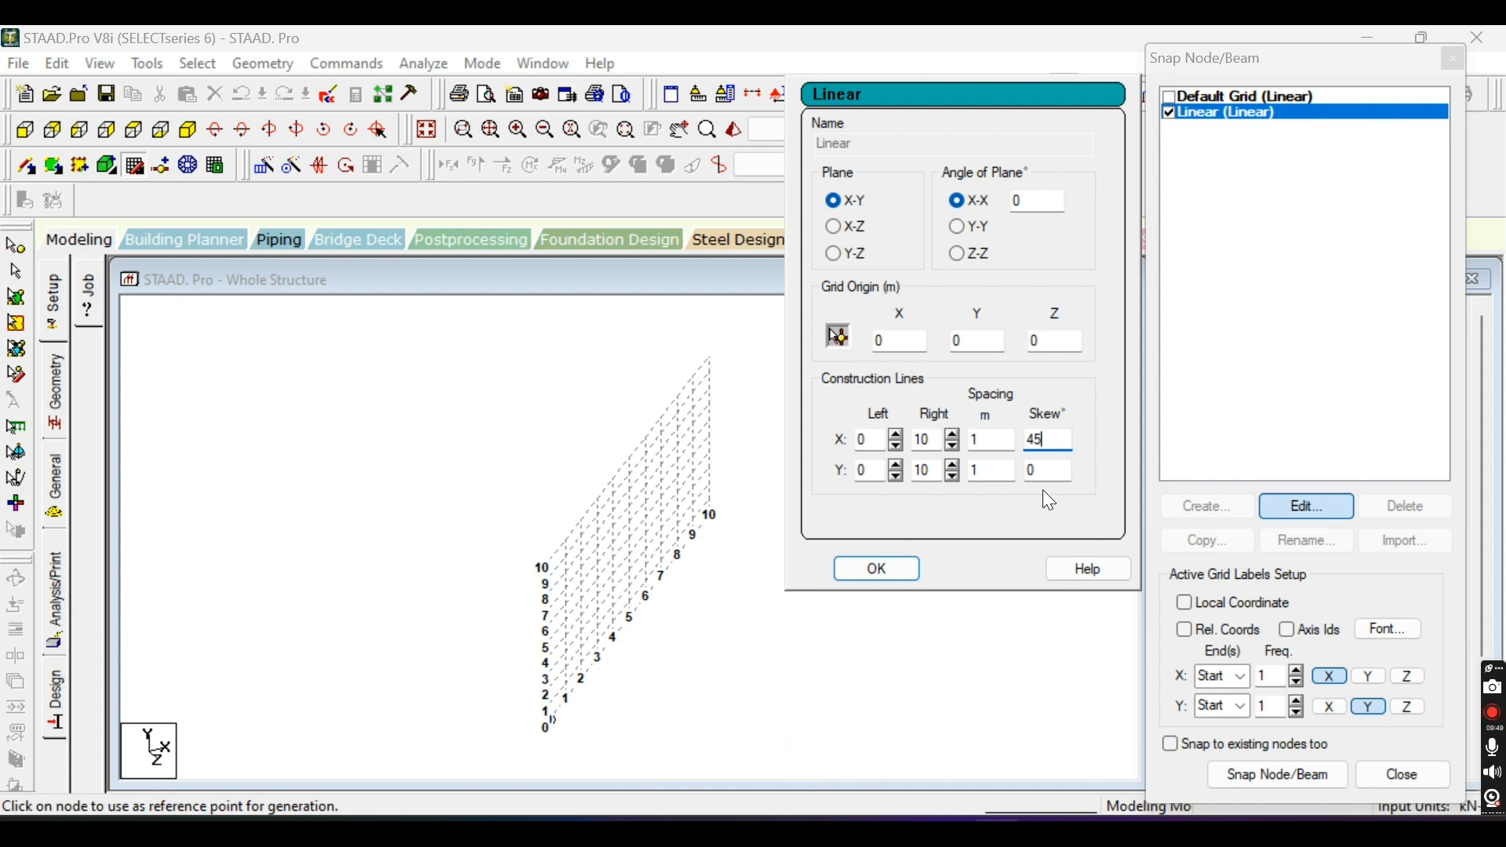
key(BackSpace)
key(BackSpace)
text(0)
click(876, 572)
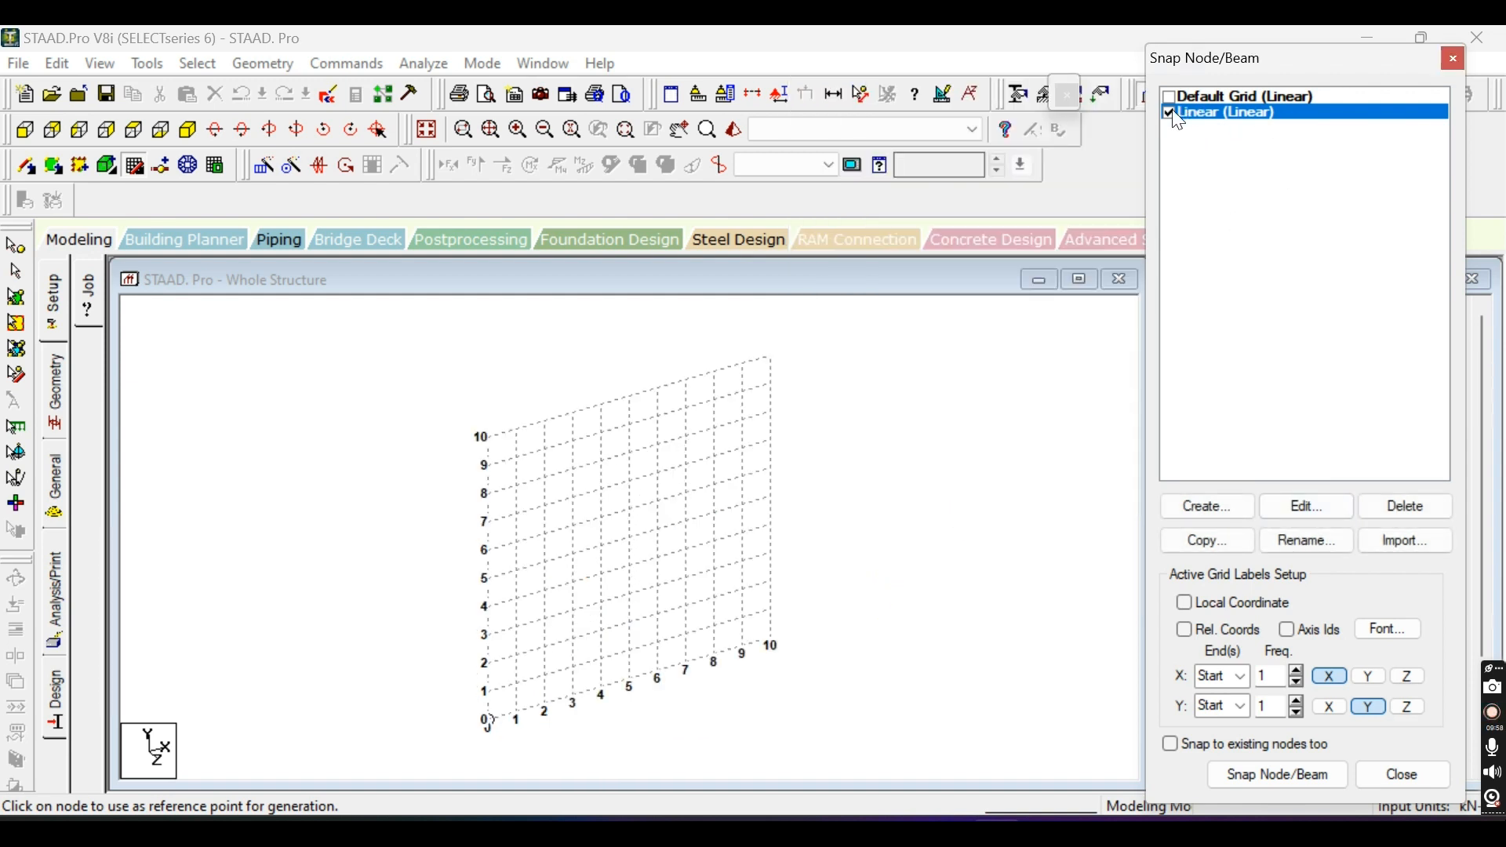
Create a new radial snap grid named Radial with the default settings and make it the active grid.
click(1236, 516)
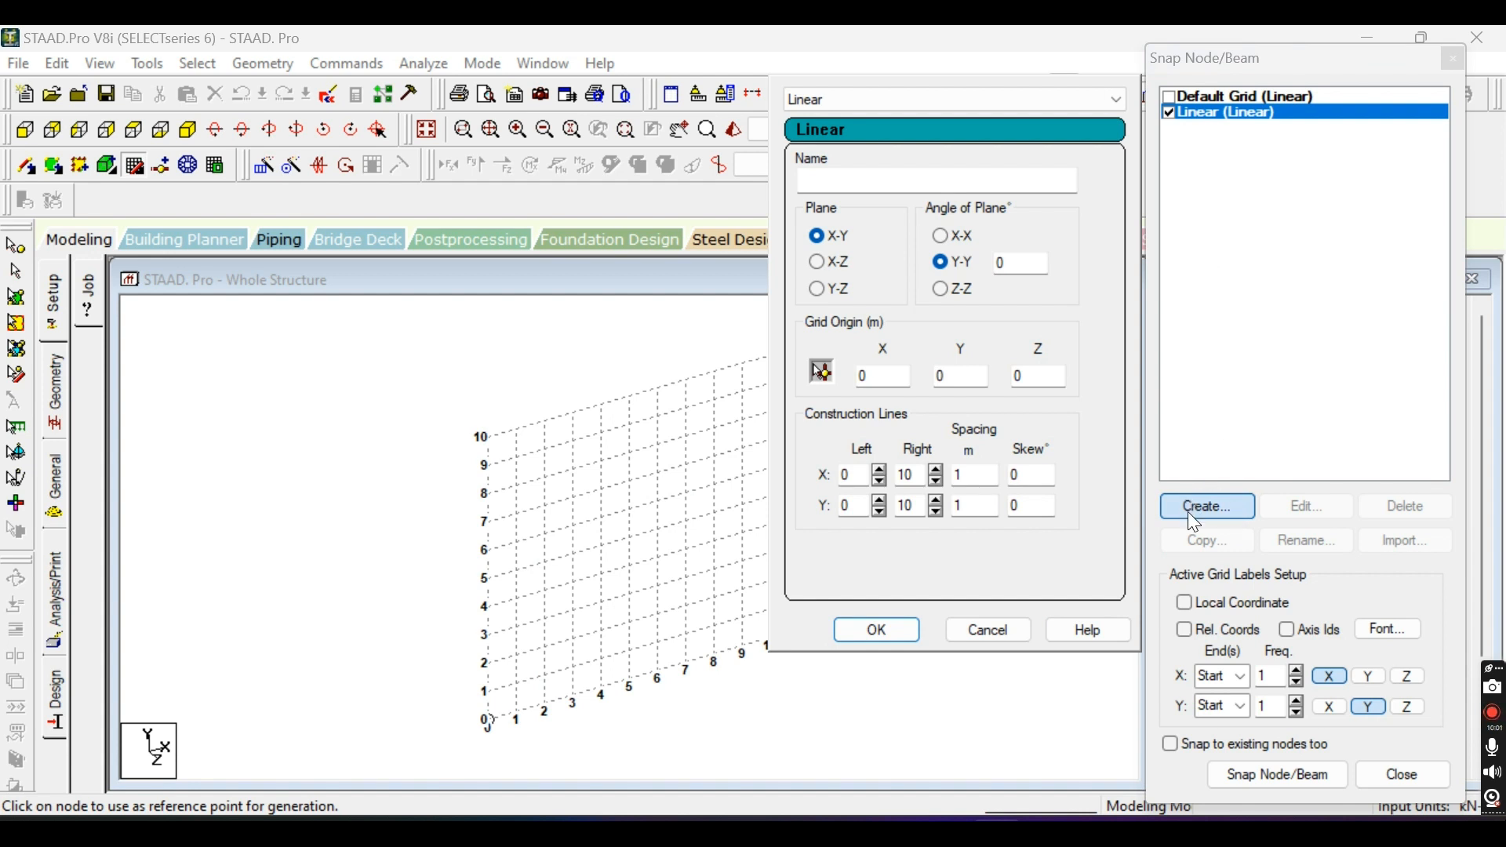
click(1116, 98)
click(1090, 135)
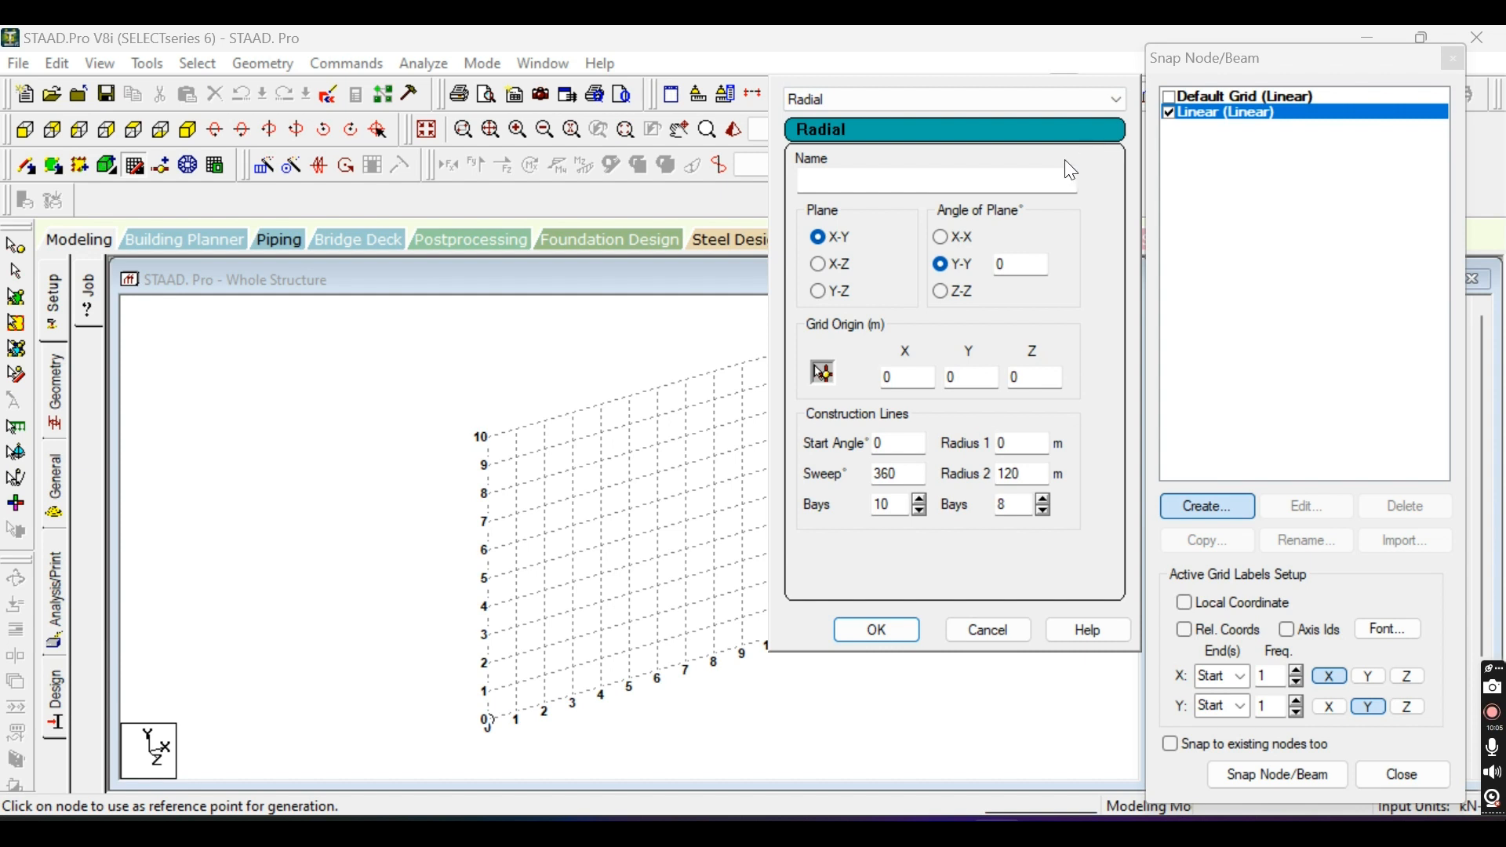
click(1038, 182)
text(Radial)
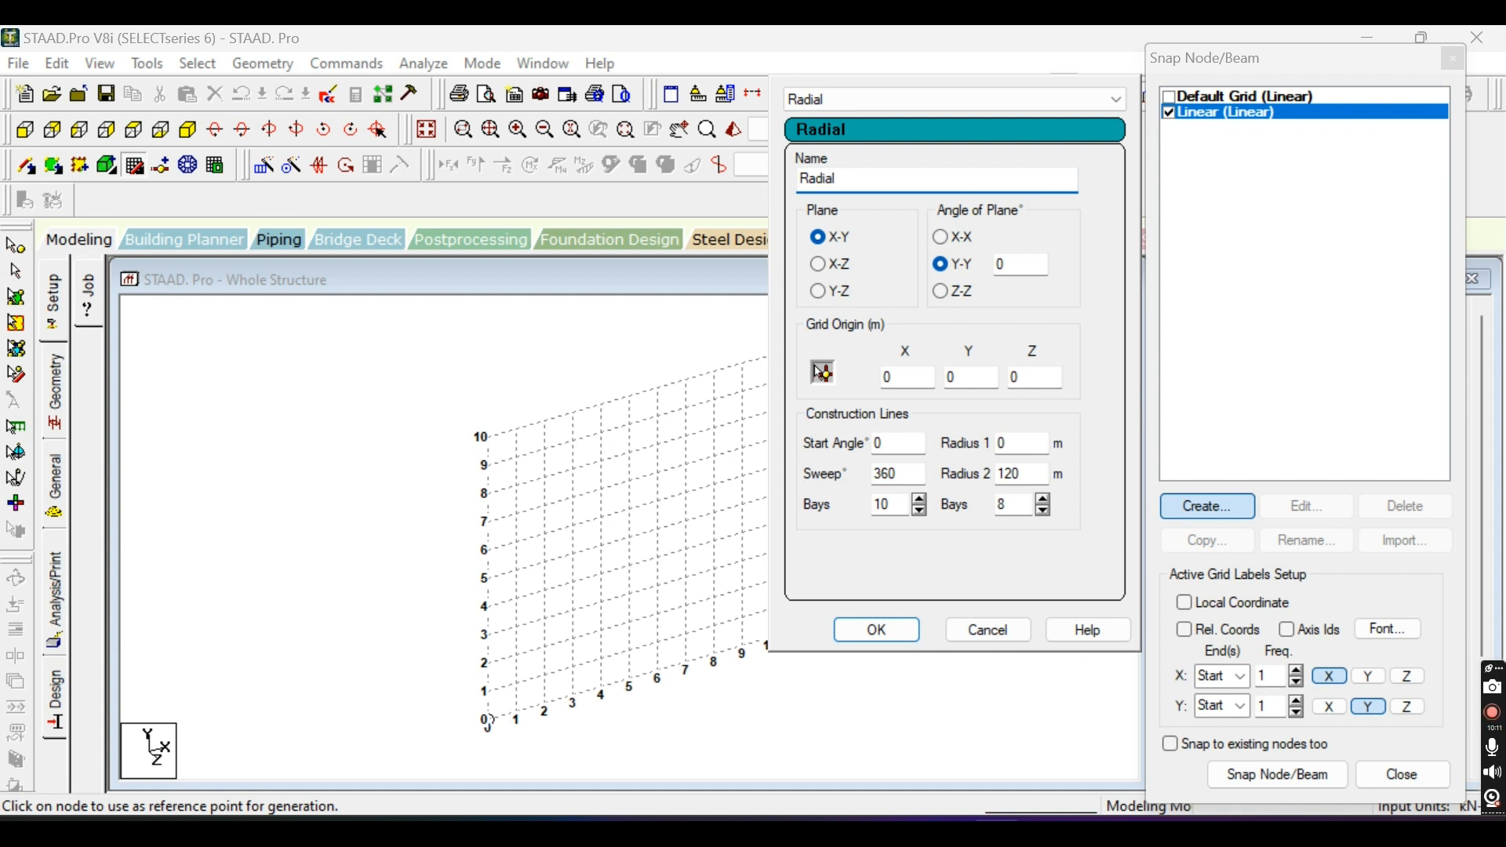
click(893, 637)
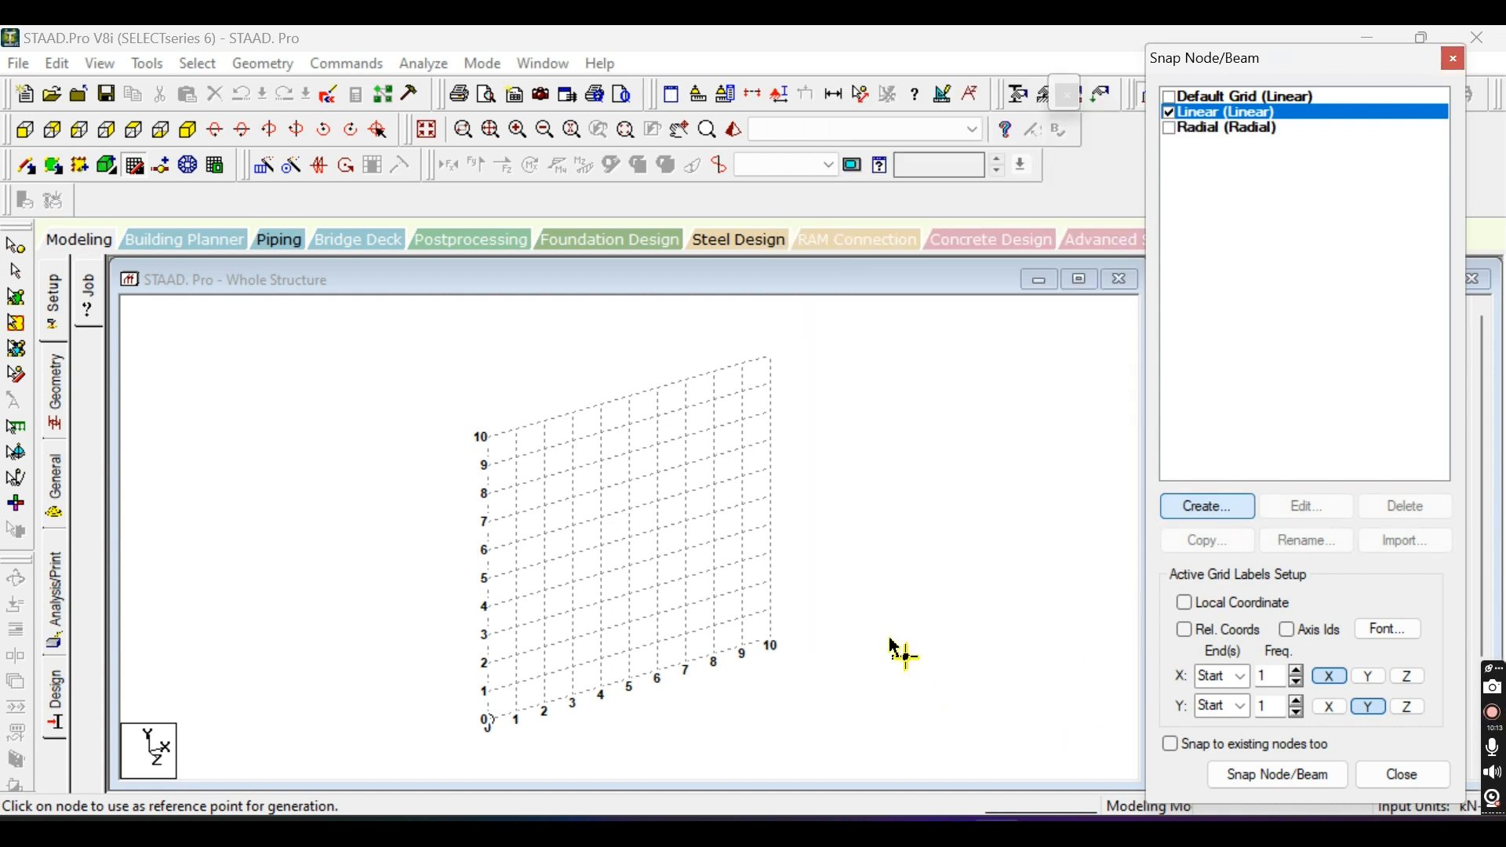
click(1169, 128)
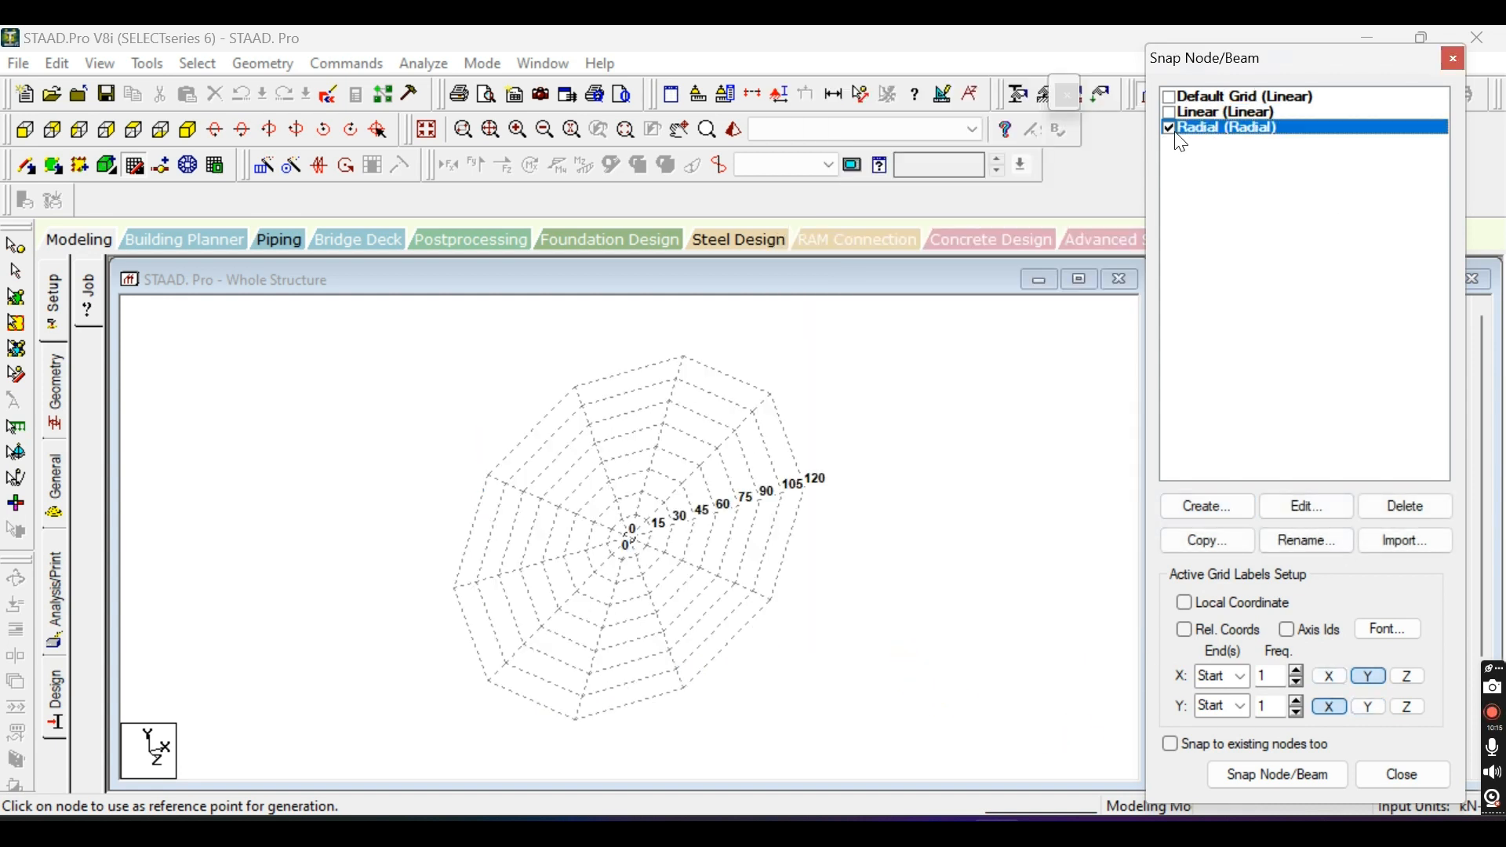
Open the Radial grid for editing and preview it in the X-Z and Y-Z planes.
click(1306, 506)
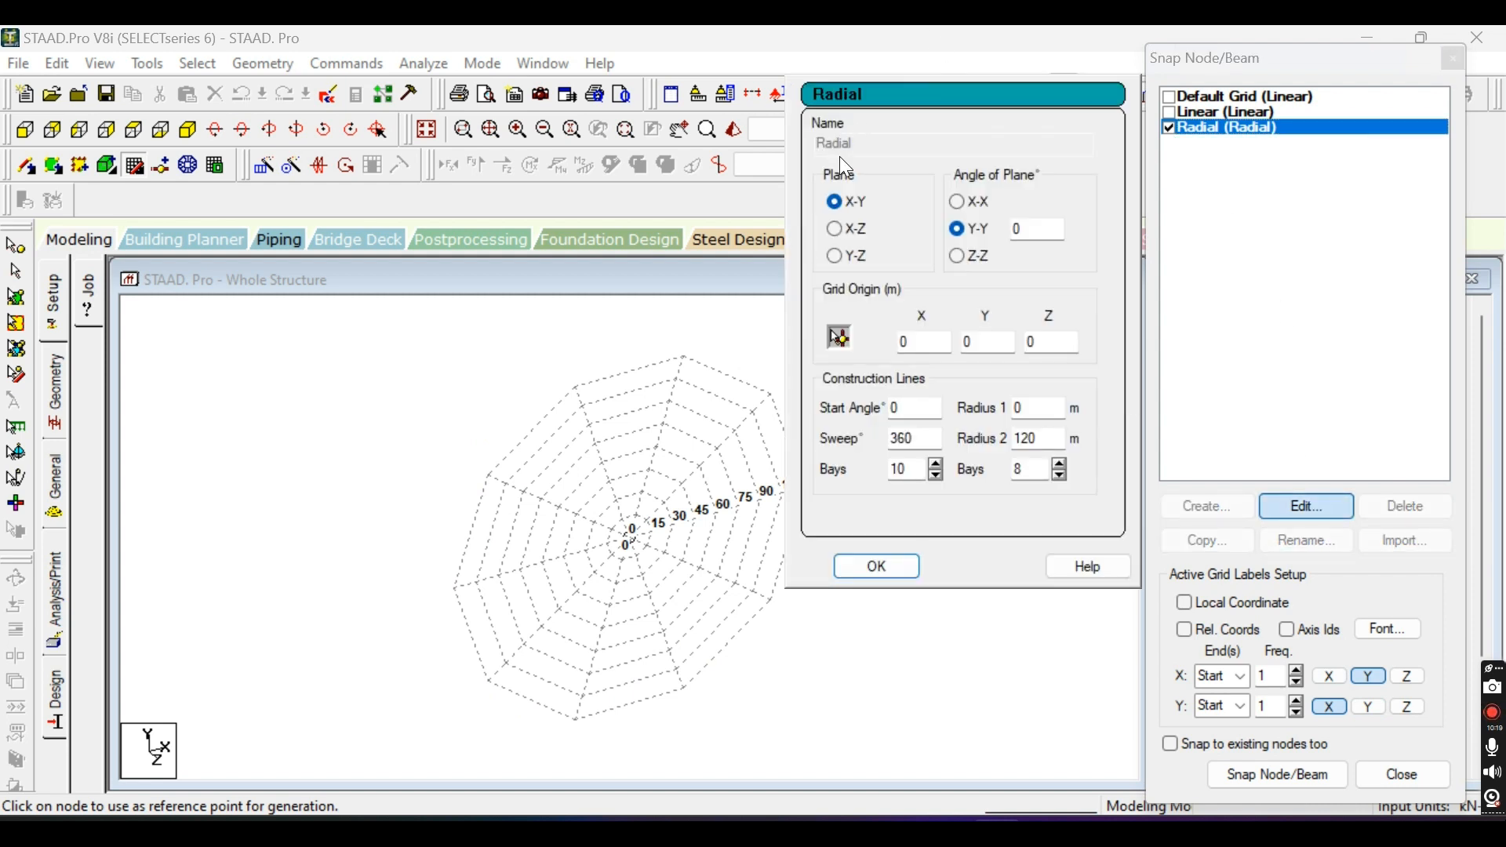
click(835, 231)
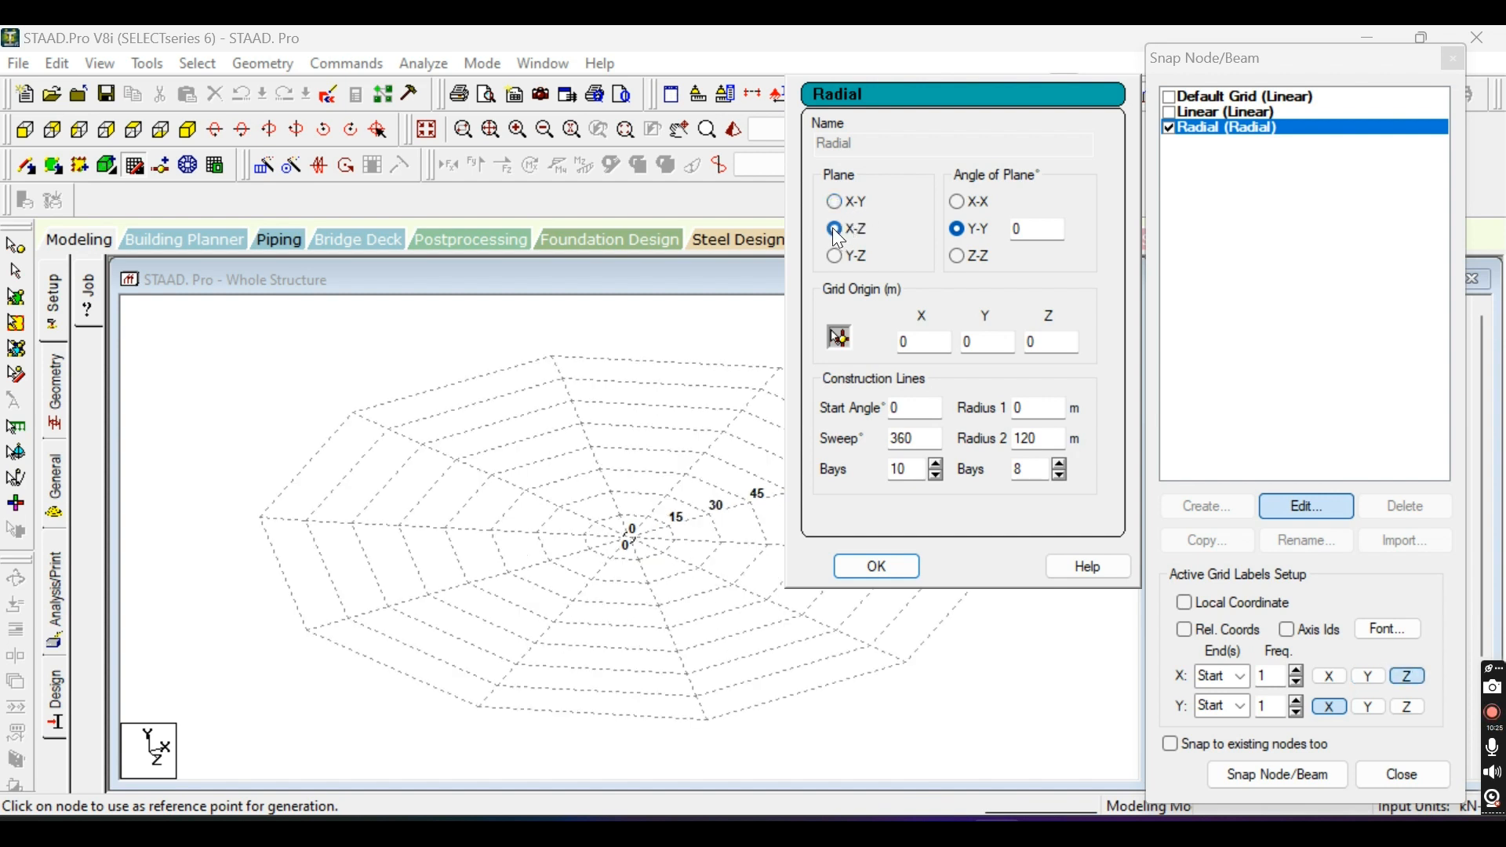
click(836, 258)
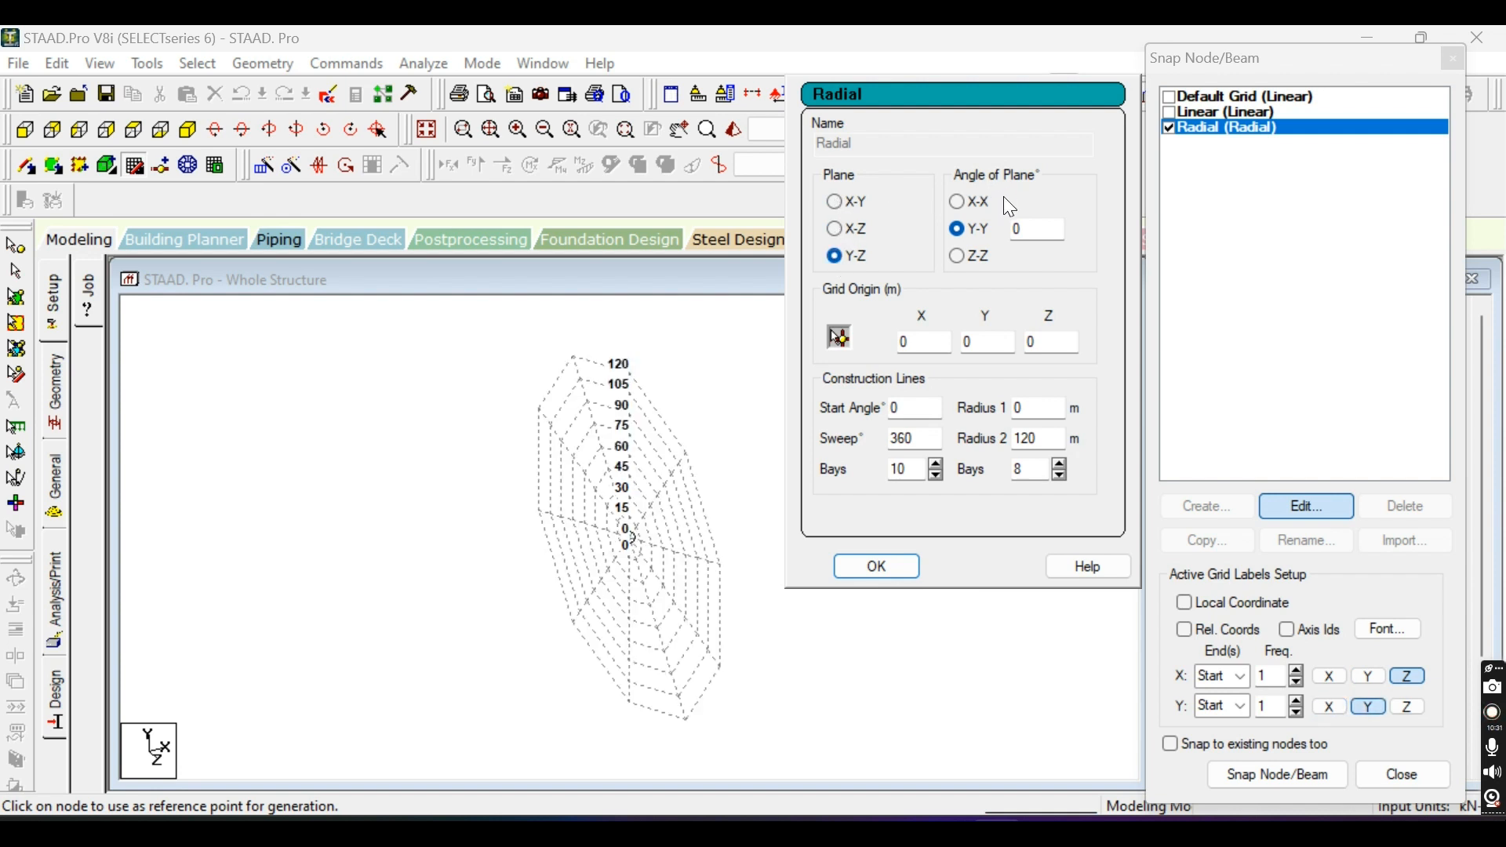
Set the Radial grid's angle-of-plane axis to X-X and its plane to X-Y, and show the grid in front view.
click(957, 204)
click(962, 230)
click(955, 255)
click(964, 204)
click(836, 204)
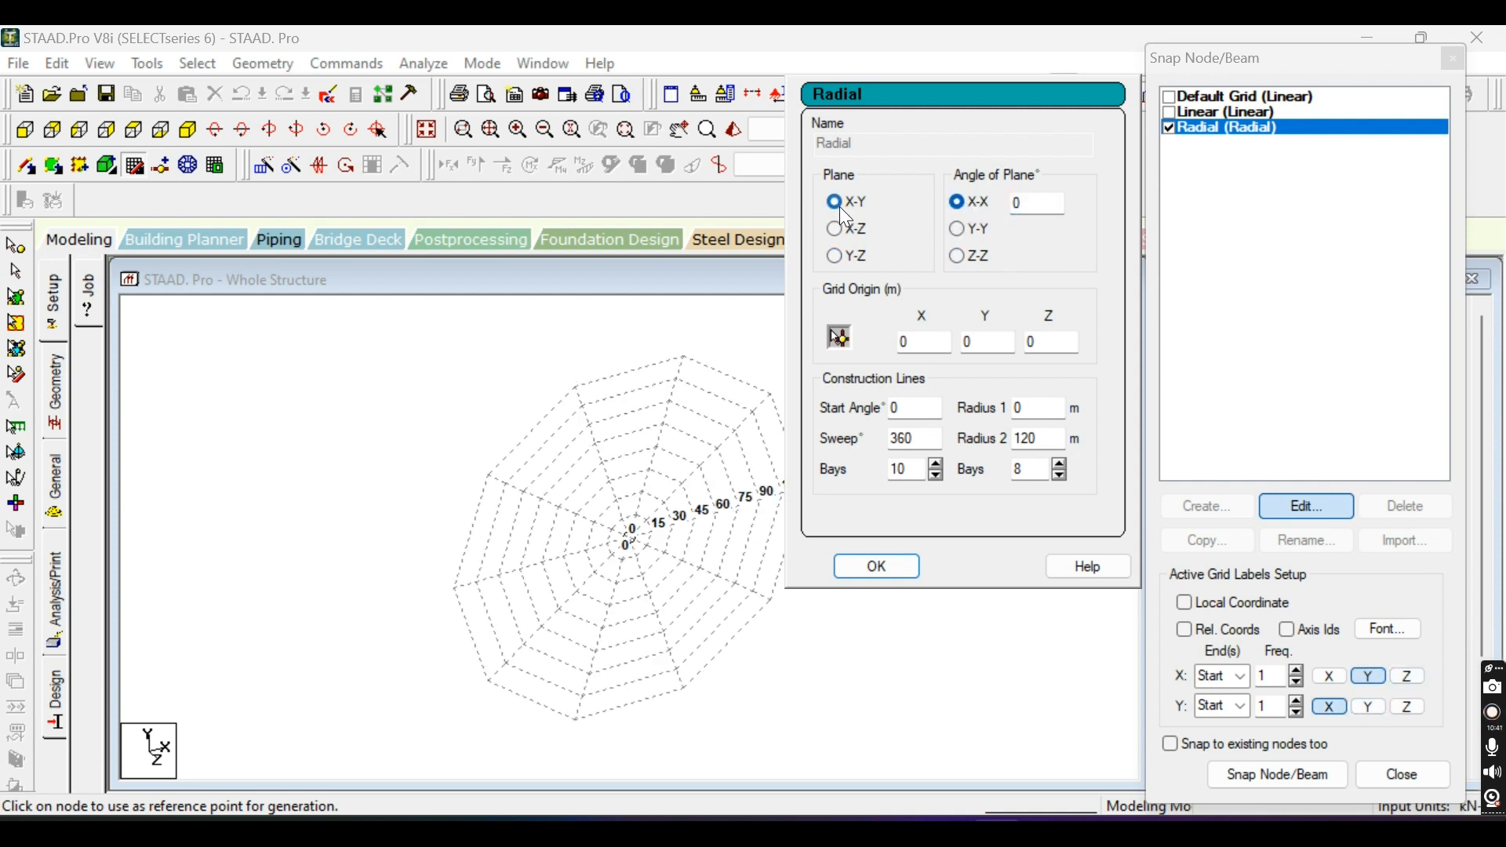
click(25, 135)
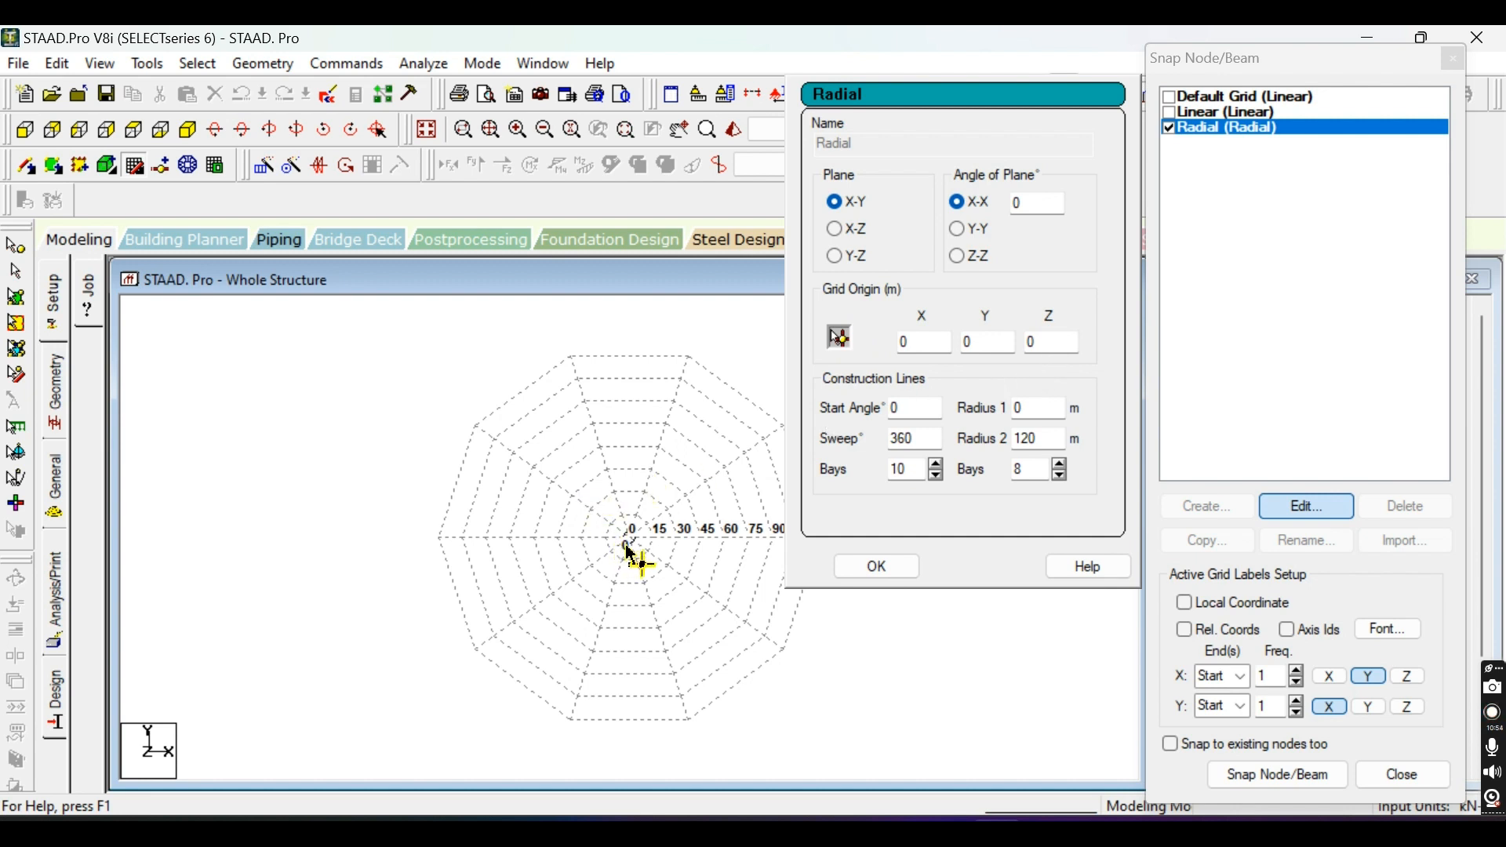
Set the Radial grid's origin to X 1, Y 1 and Z 1 m.
click(927, 343)
text(1)
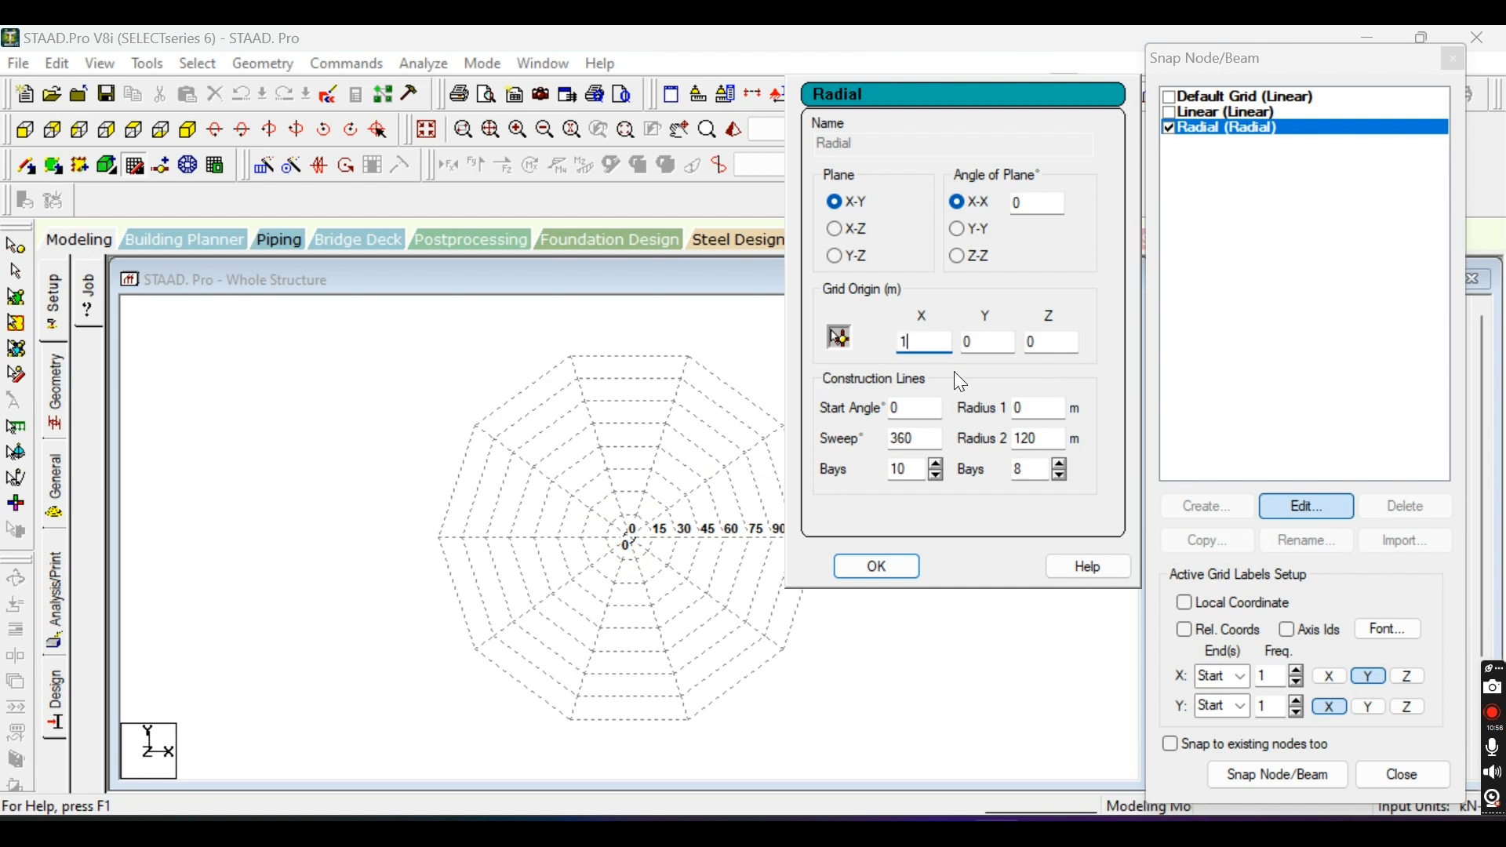
key(Tab)
text(1)
key(Tab)
text(1)
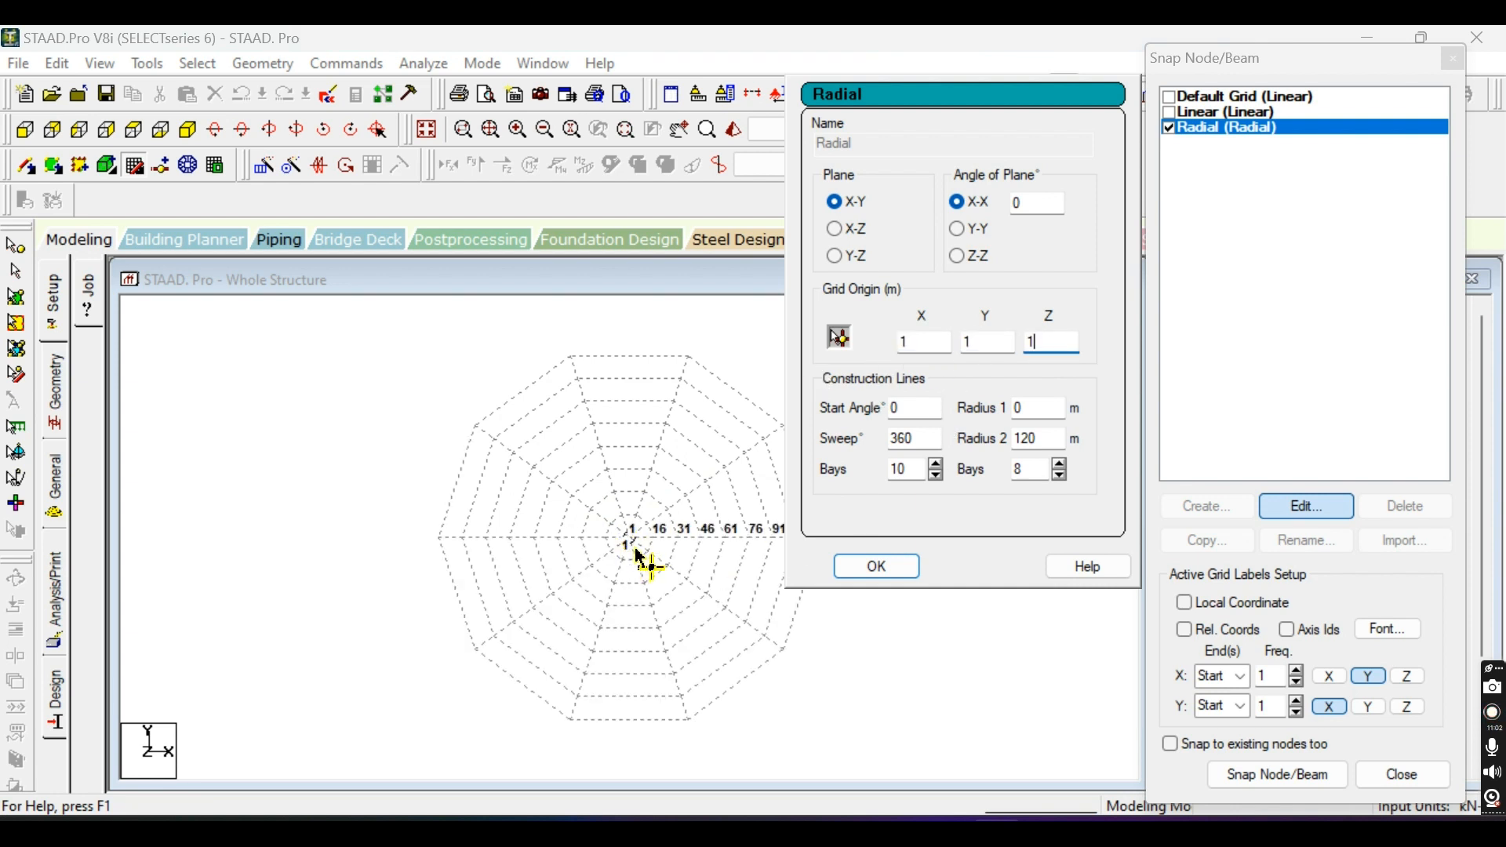
scroll(623, 557, down, 3)
scroll(624, 557, up, 2)
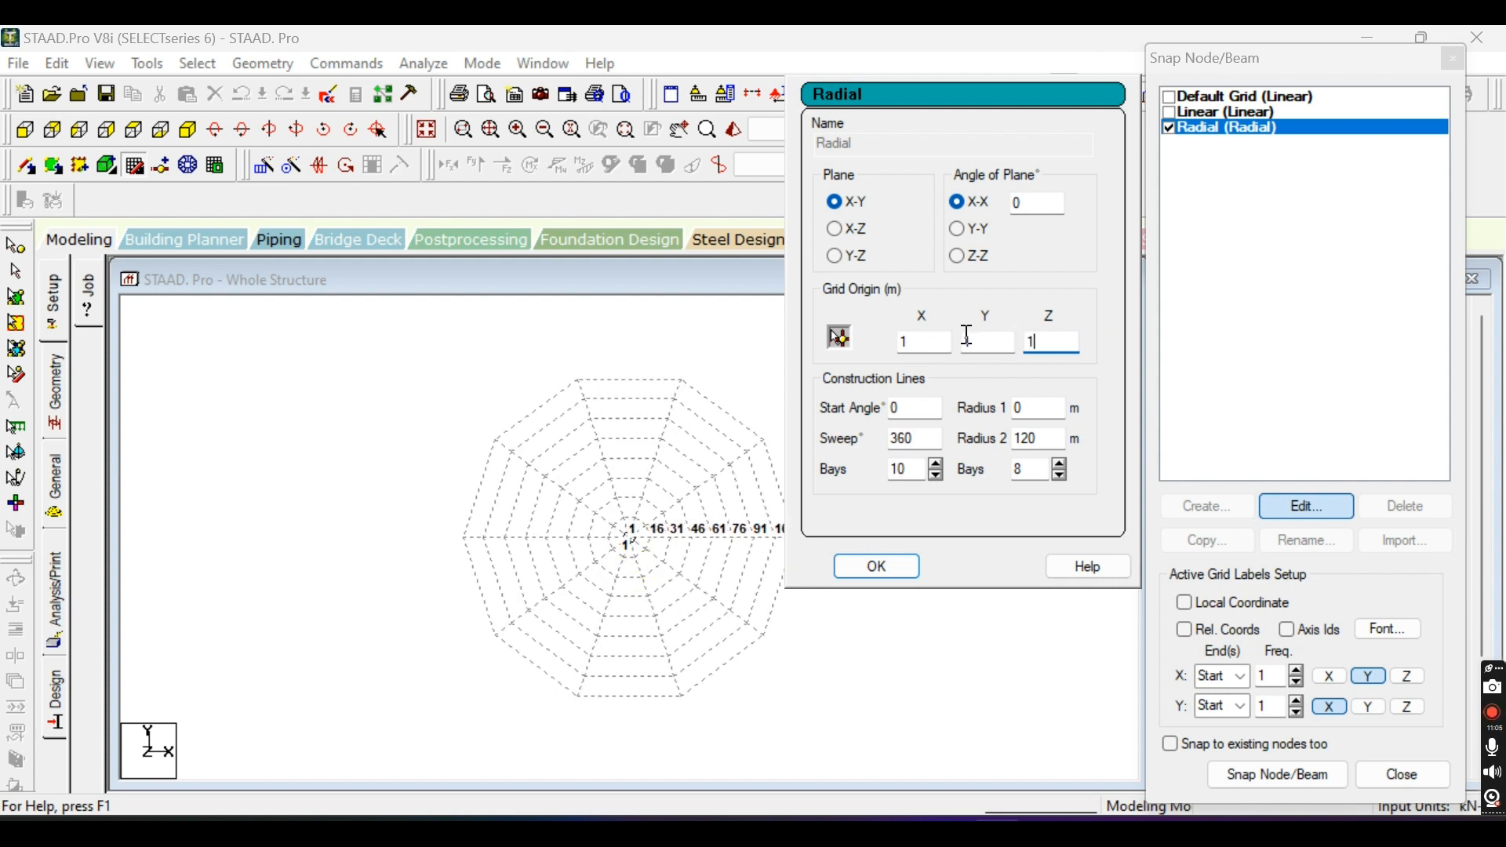
Reset the Radial grid's origin to 0 m in X, Y and Z.
double_click(914, 349)
text(0)
key(Tab)
text(0)
key(Tab)
text(0)
Set the Radial grid's sweep to 180 degrees and its angular bays to 20.
scroll(643, 552, up, 3)
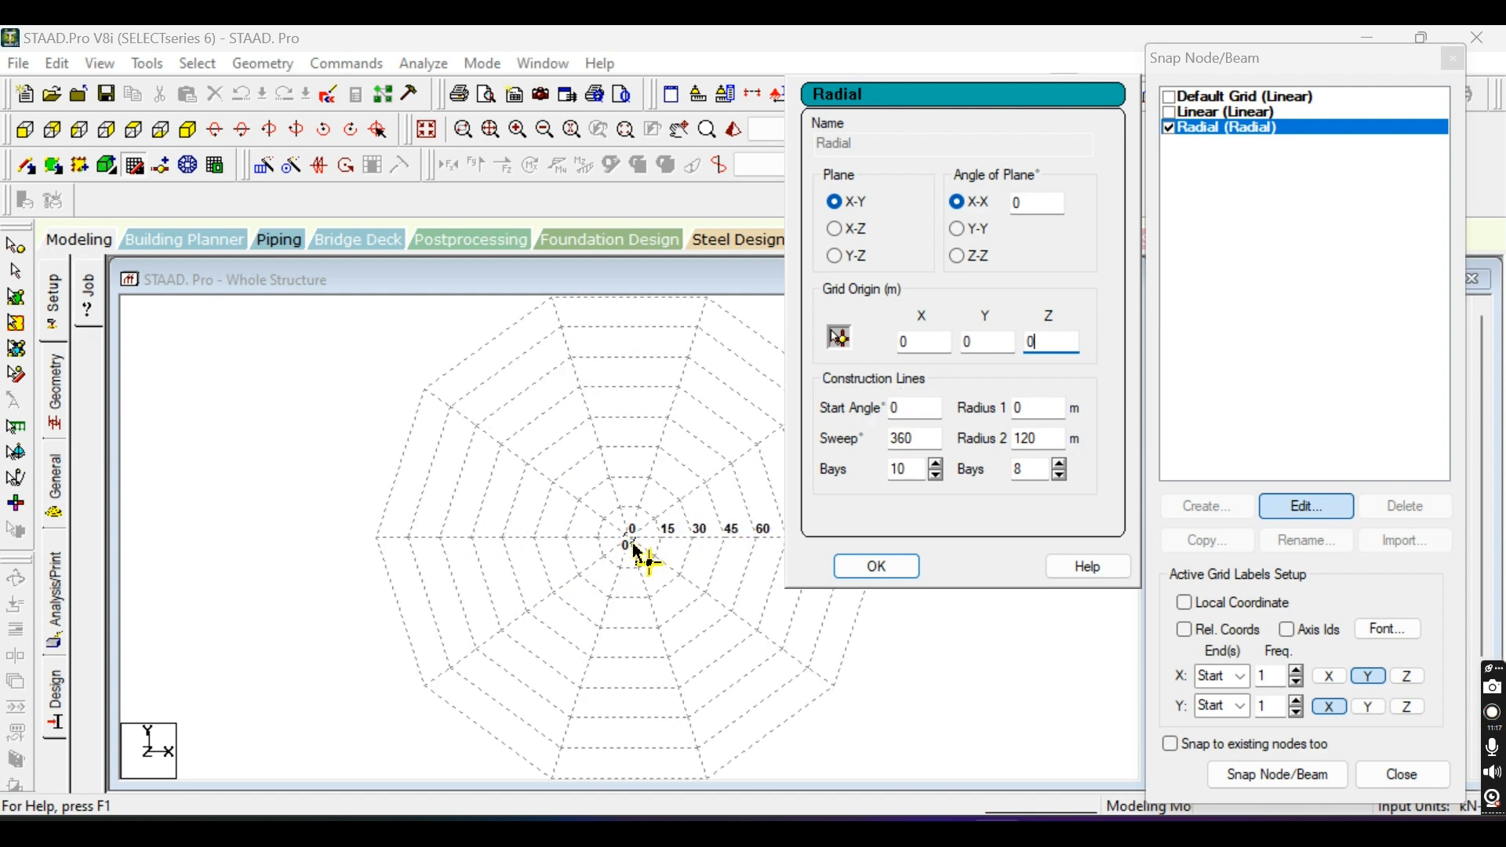
scroll(633, 543, up, 2)
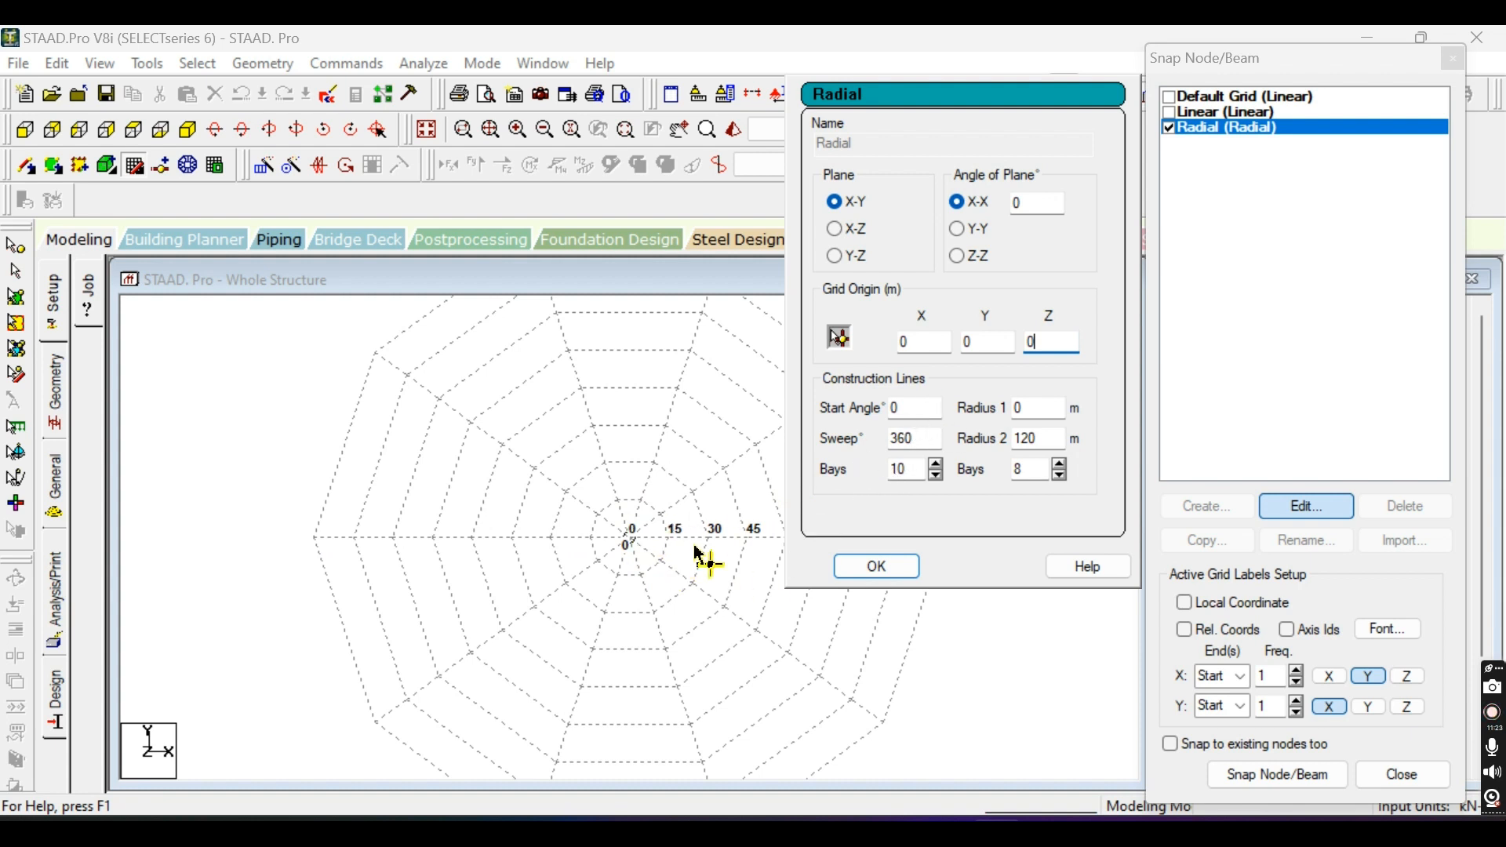
scroll(521, 651, down, 3)
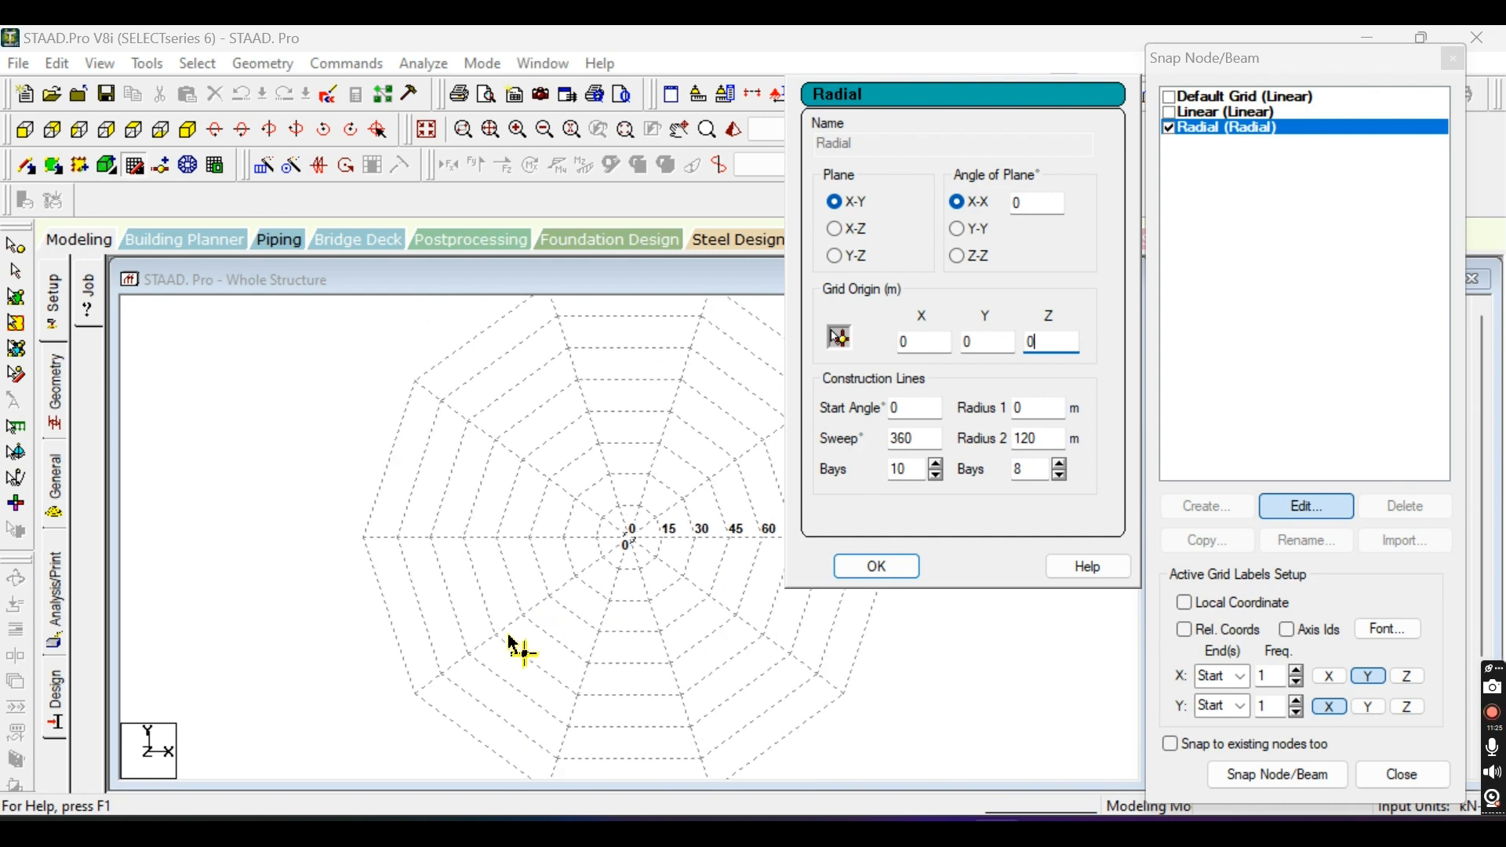
scroll(502, 693, down, 1)
scroll(375, 664, up, 2)
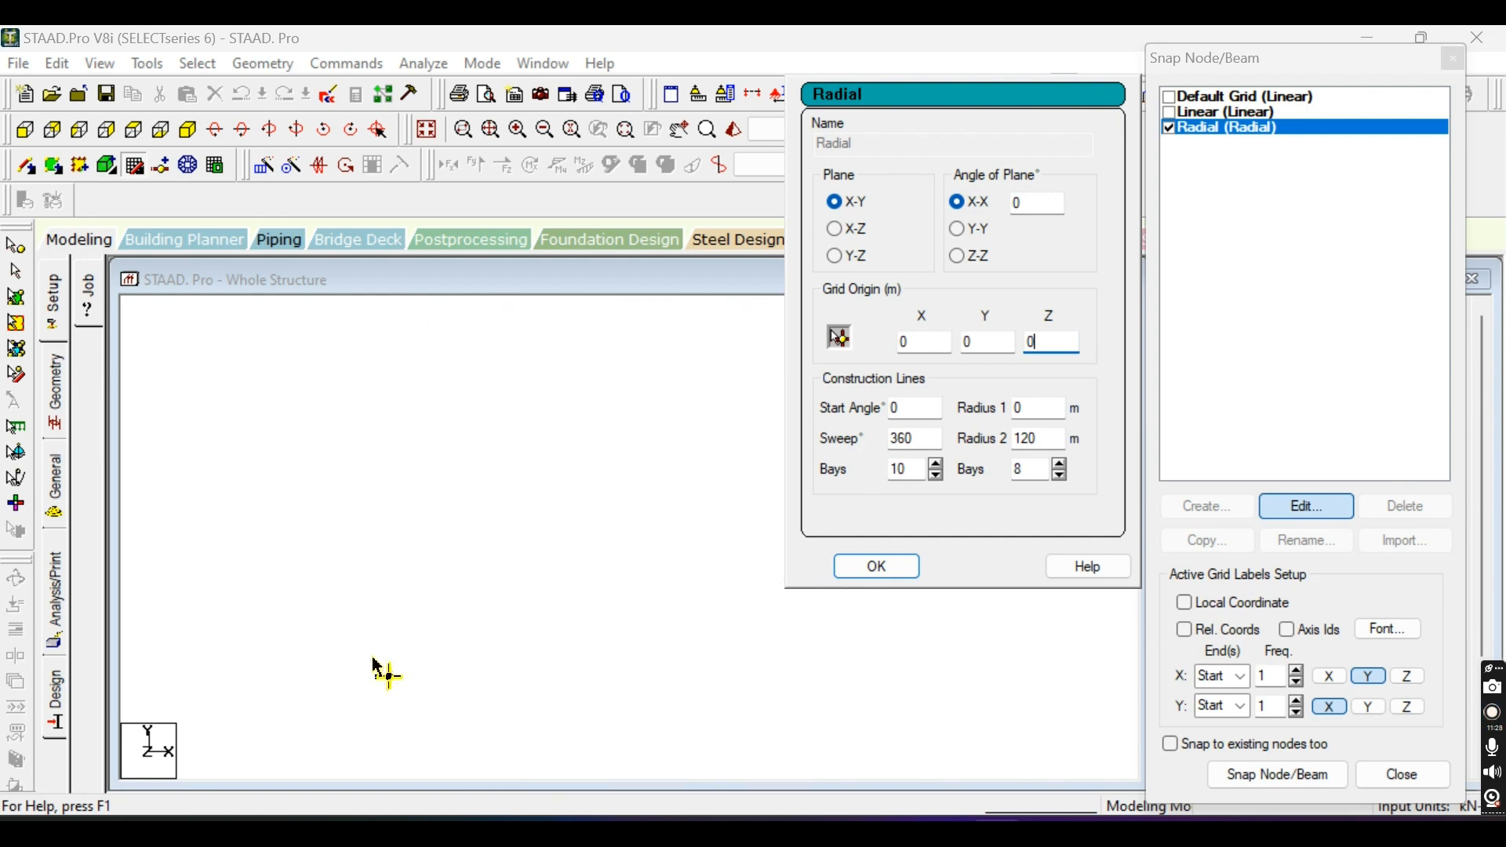
scroll(597, 455, down, 1)
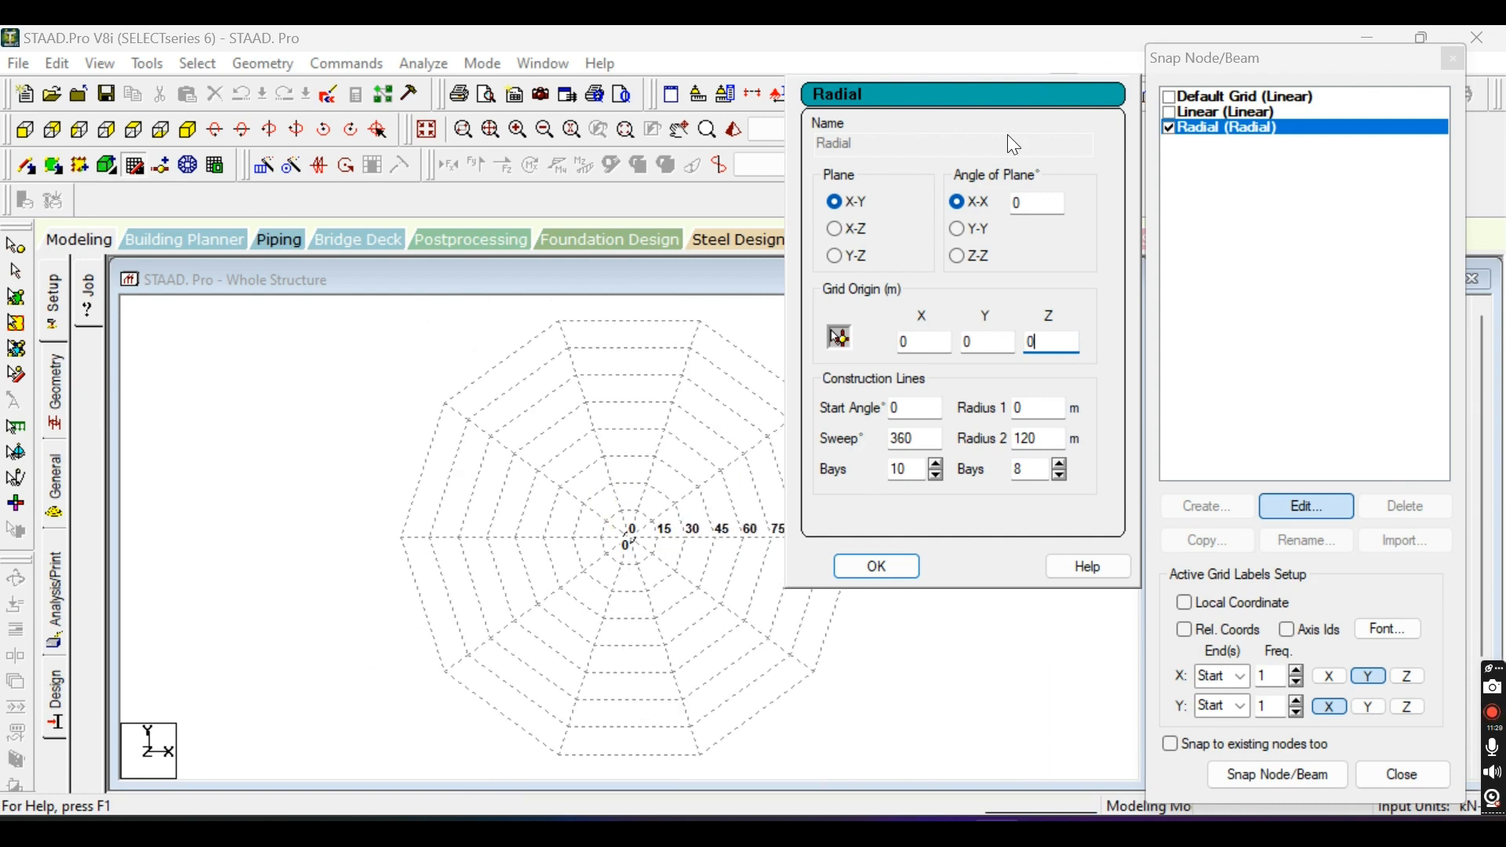
scroll(585, 561, down, 4)
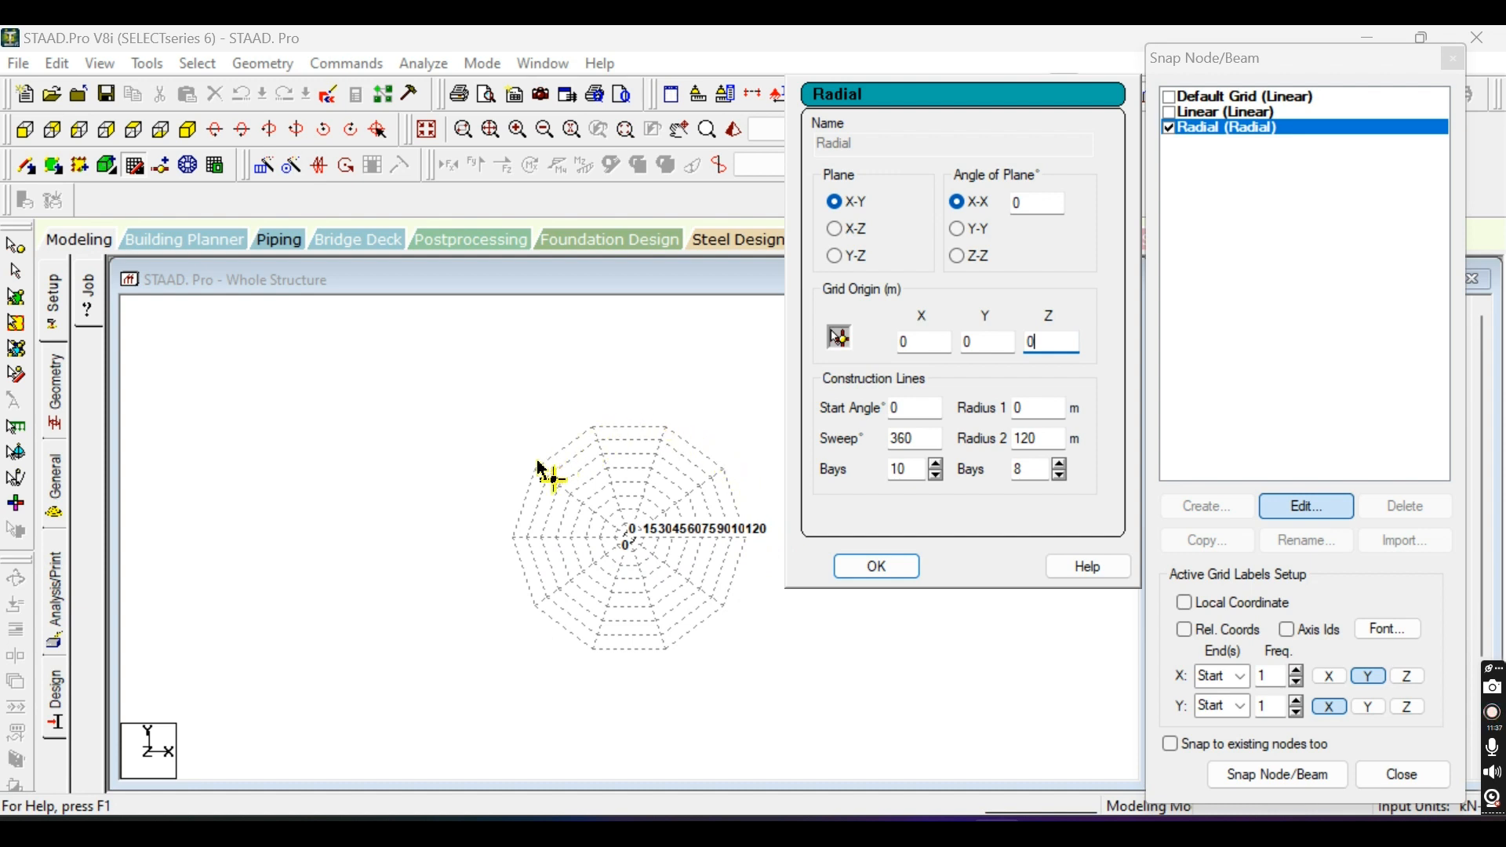
double_click(930, 443)
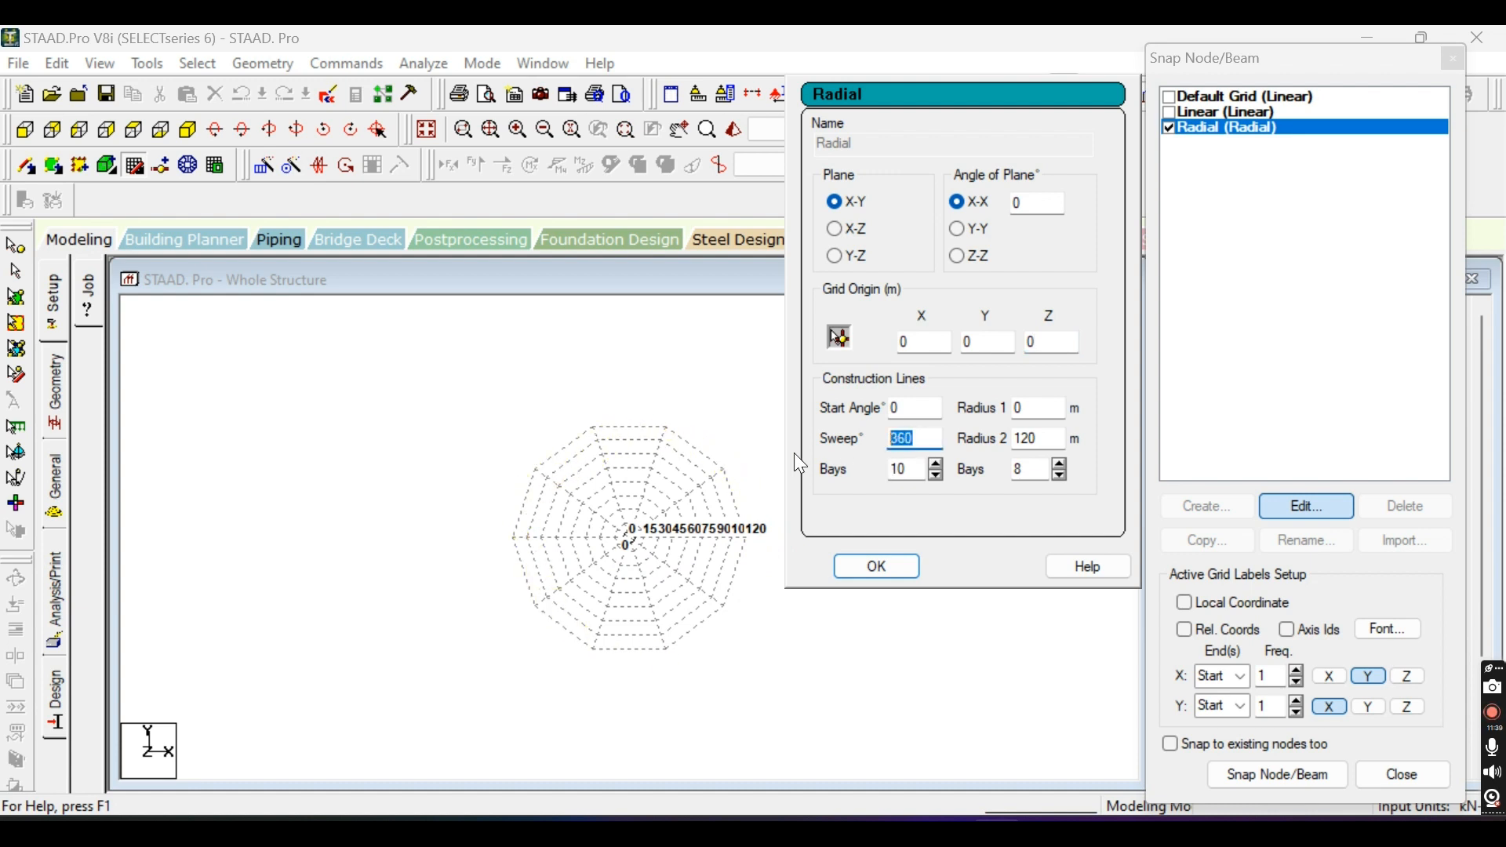
text(180)
click(910, 408)
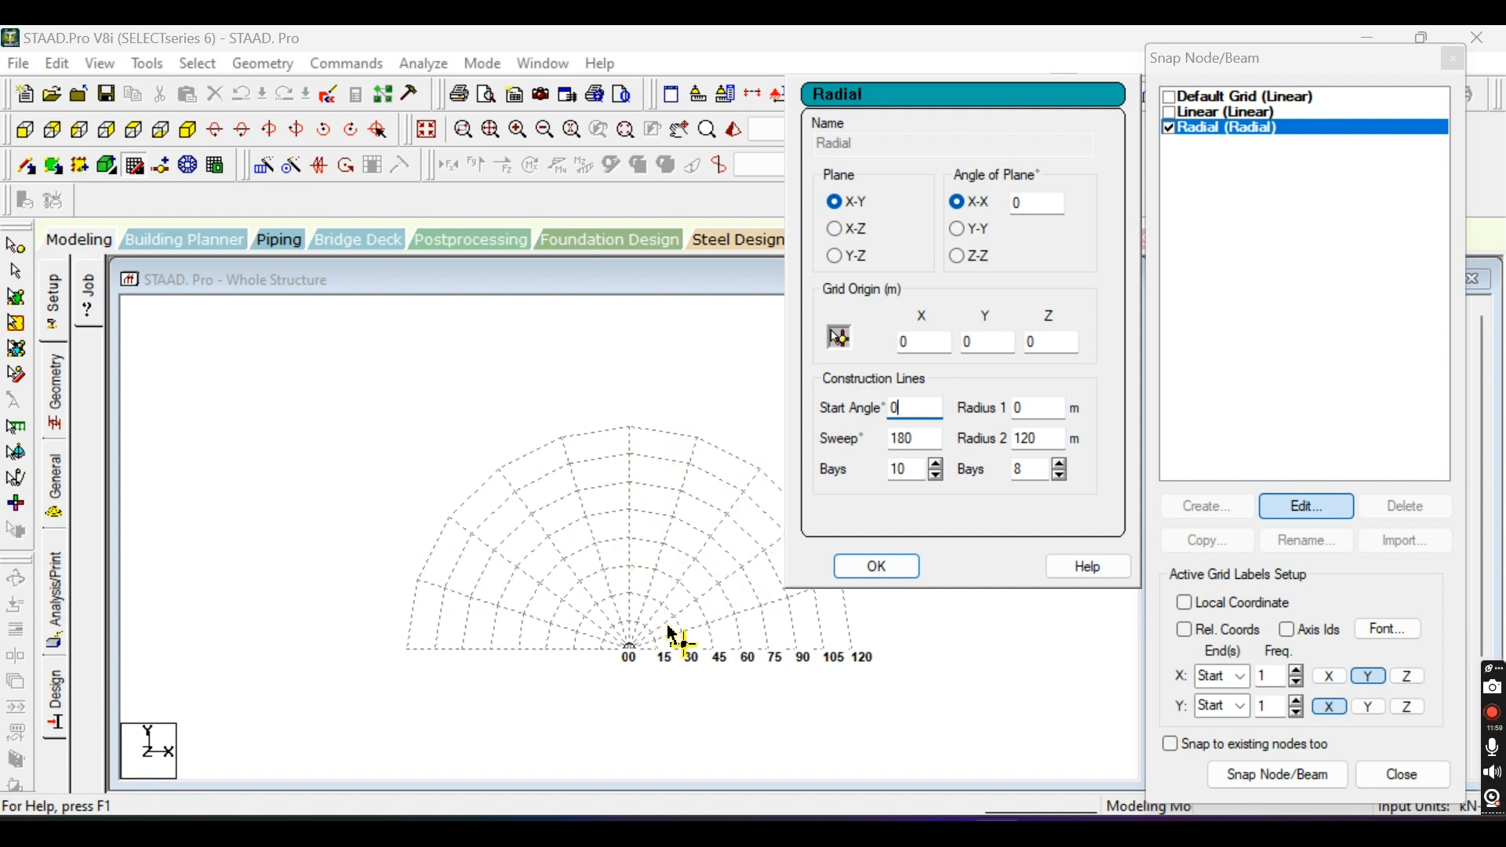
double_click(898, 469)
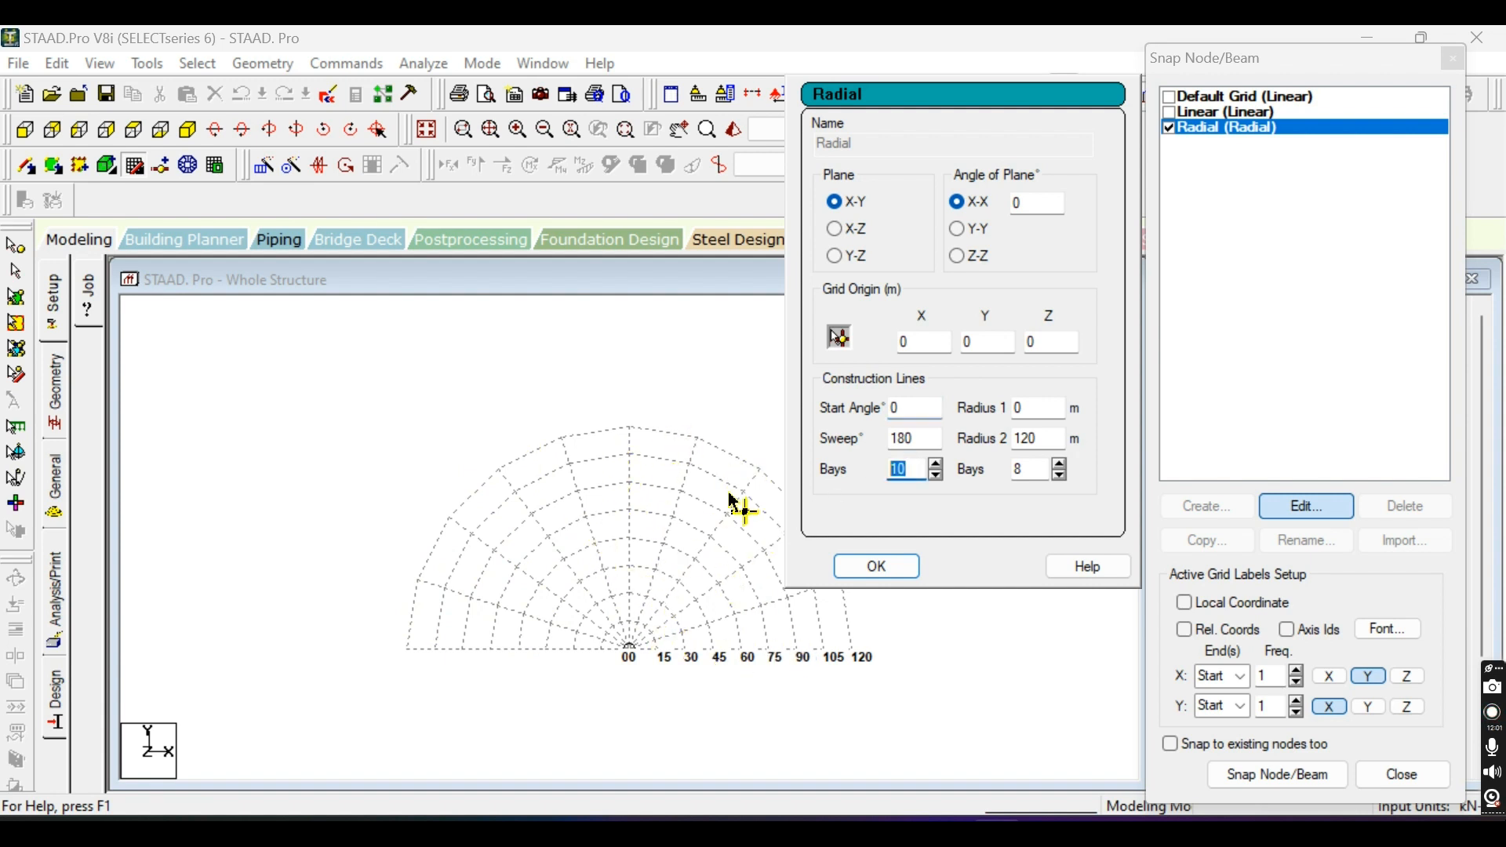
text(20)
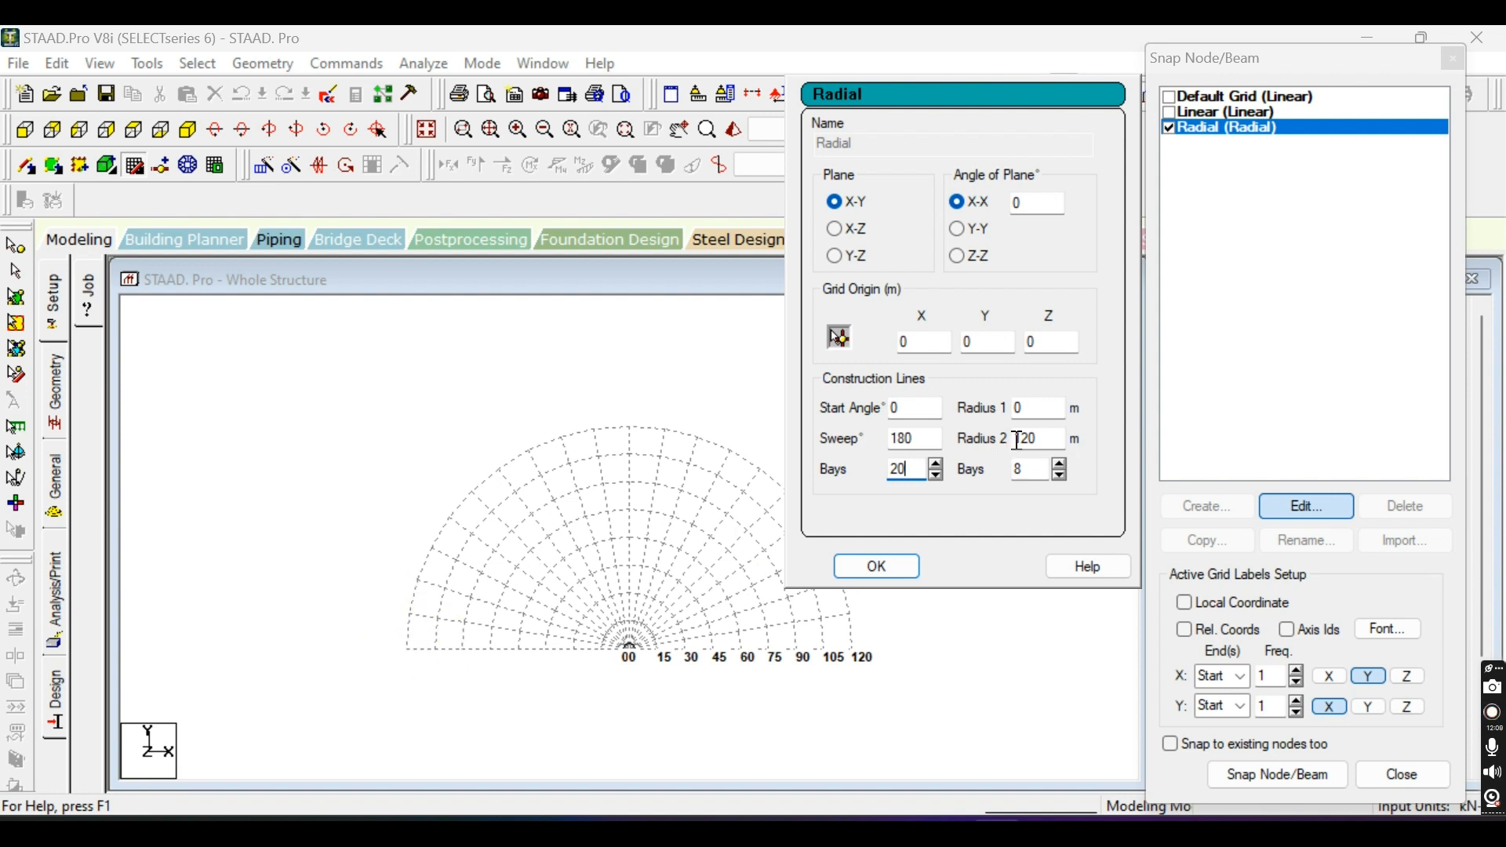
Set the Radial grid's sweep to 360 degrees and reduce its angular bays to 5.
double_click(916, 439)
text(360)
click(903, 407)
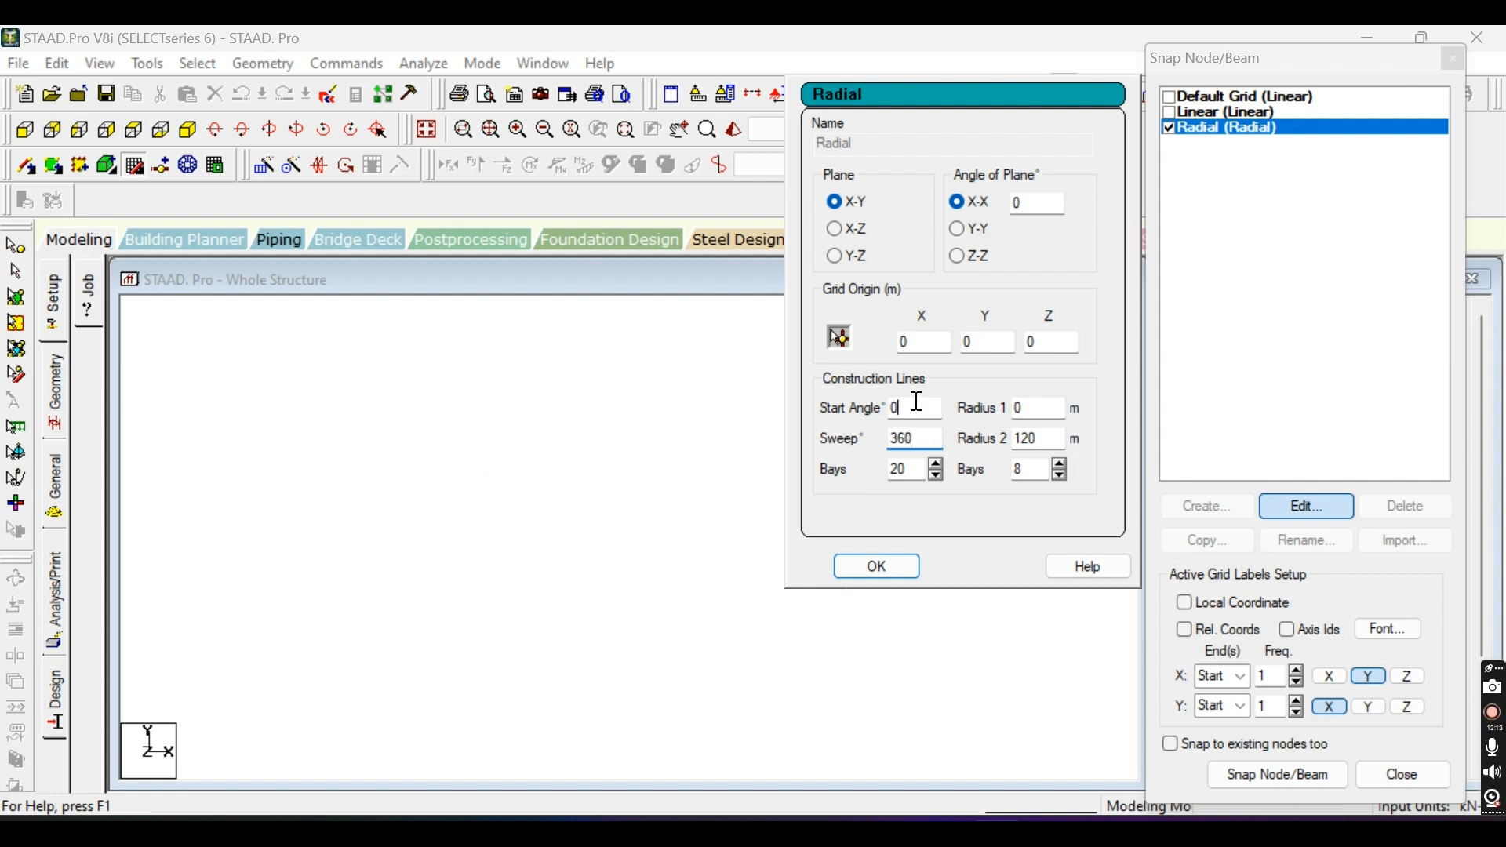
double_click(904, 467)
key(BackSpace)
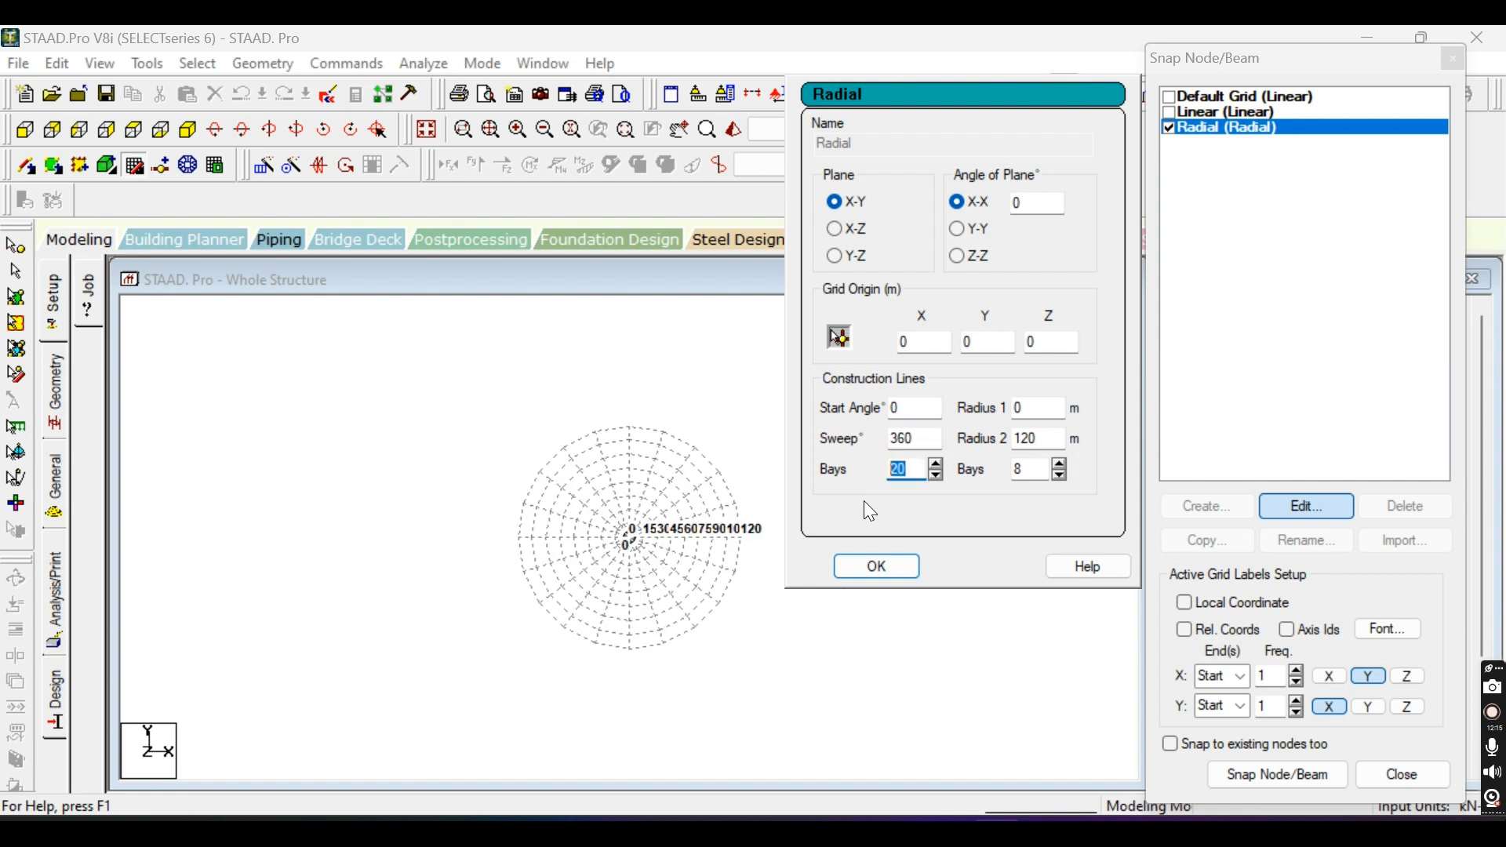
text(5)
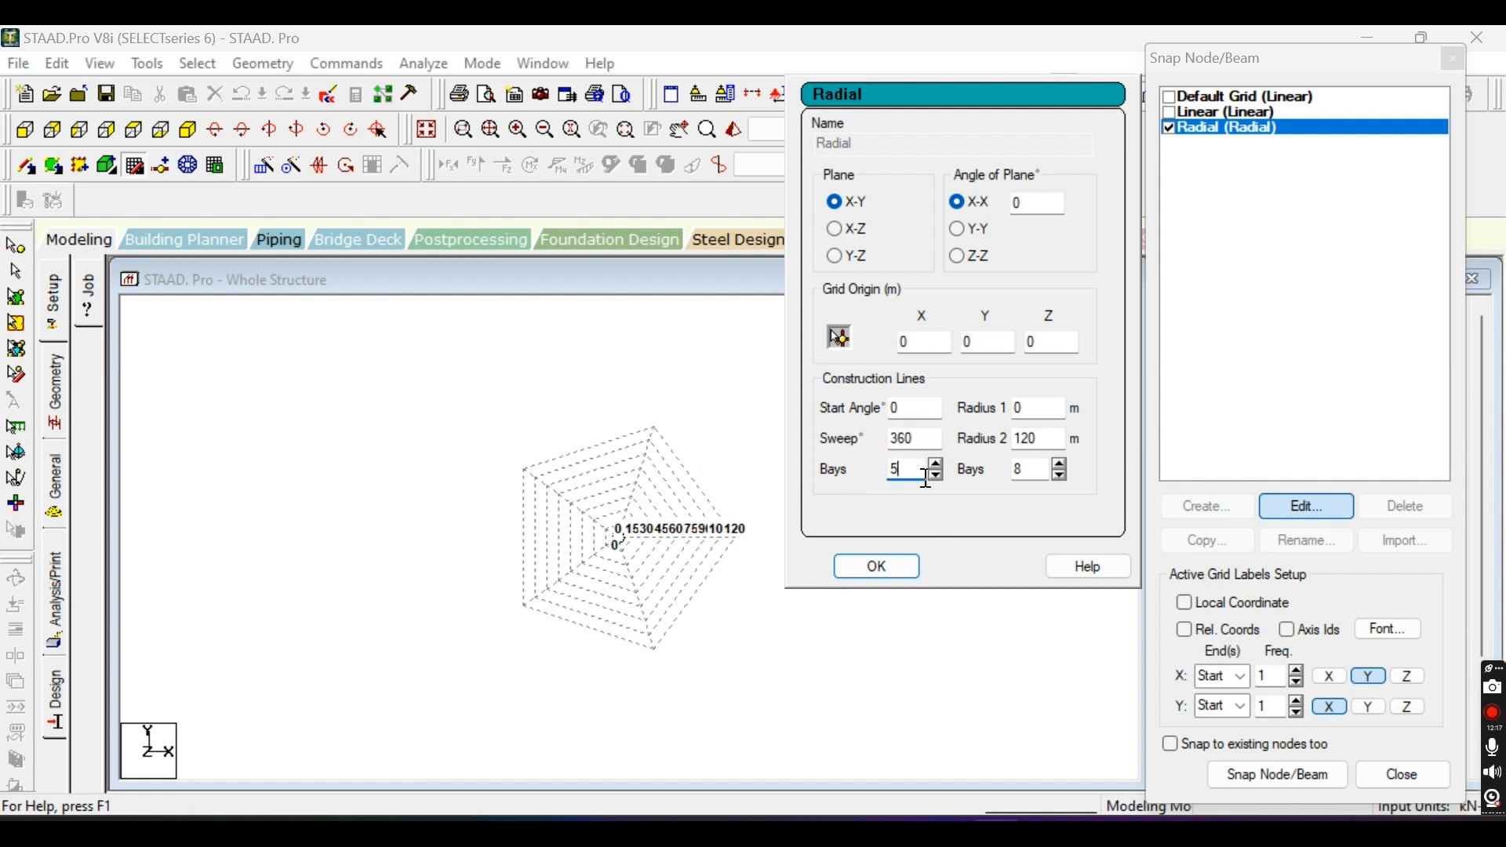
Set the number of angular bays under the Radial grid's sweep to 10.
click(924, 440)
double_click(896, 468)
text(10)
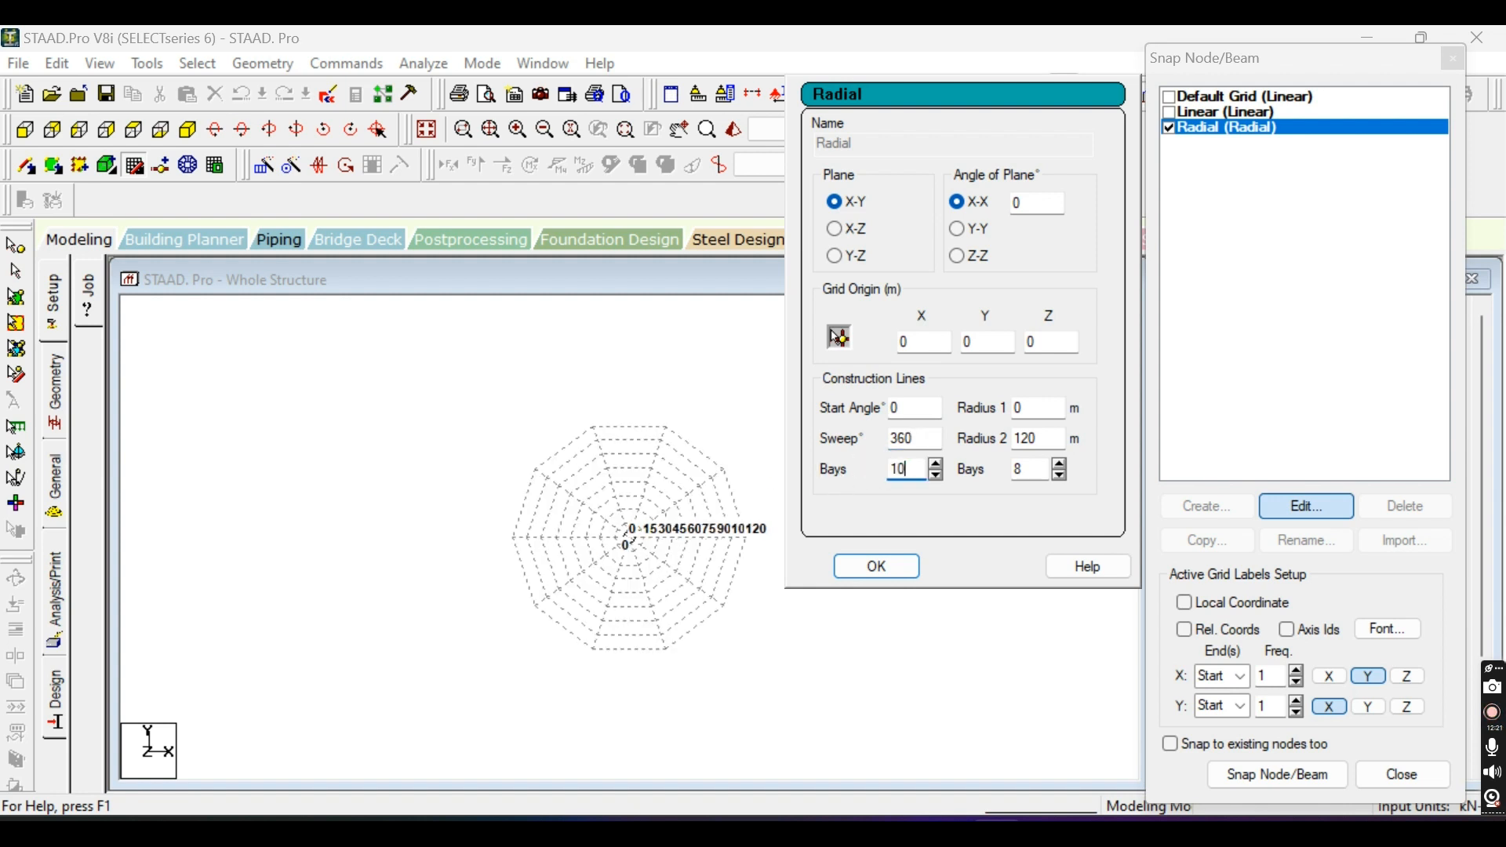
click(935, 439)
Set the Radial grid's Radius 1 to 10 m to leave an opening at its centre.
scroll(691, 525, up, 2)
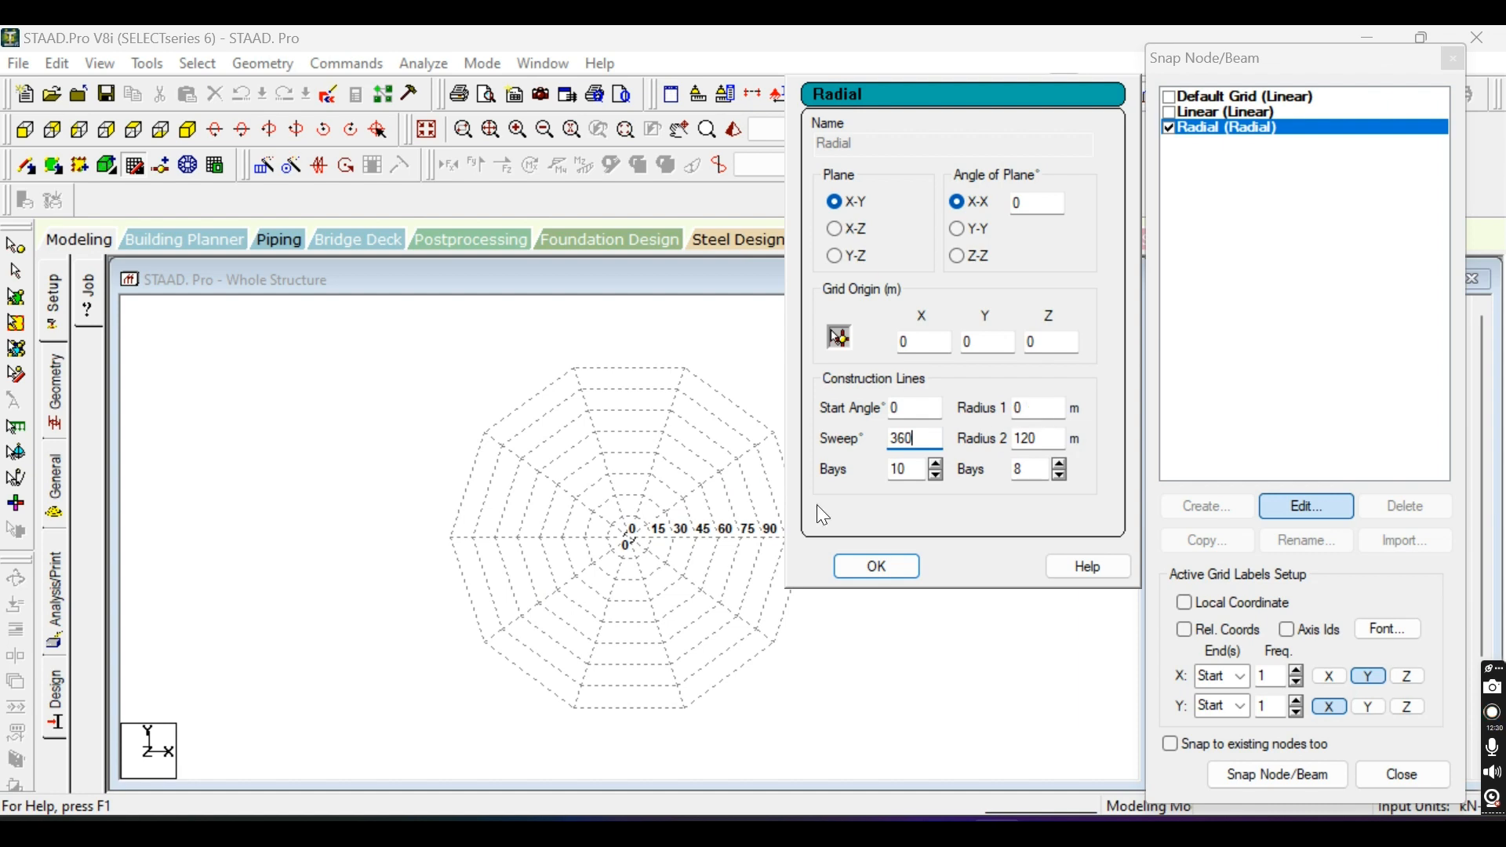
scroll(650, 541, up, 4)
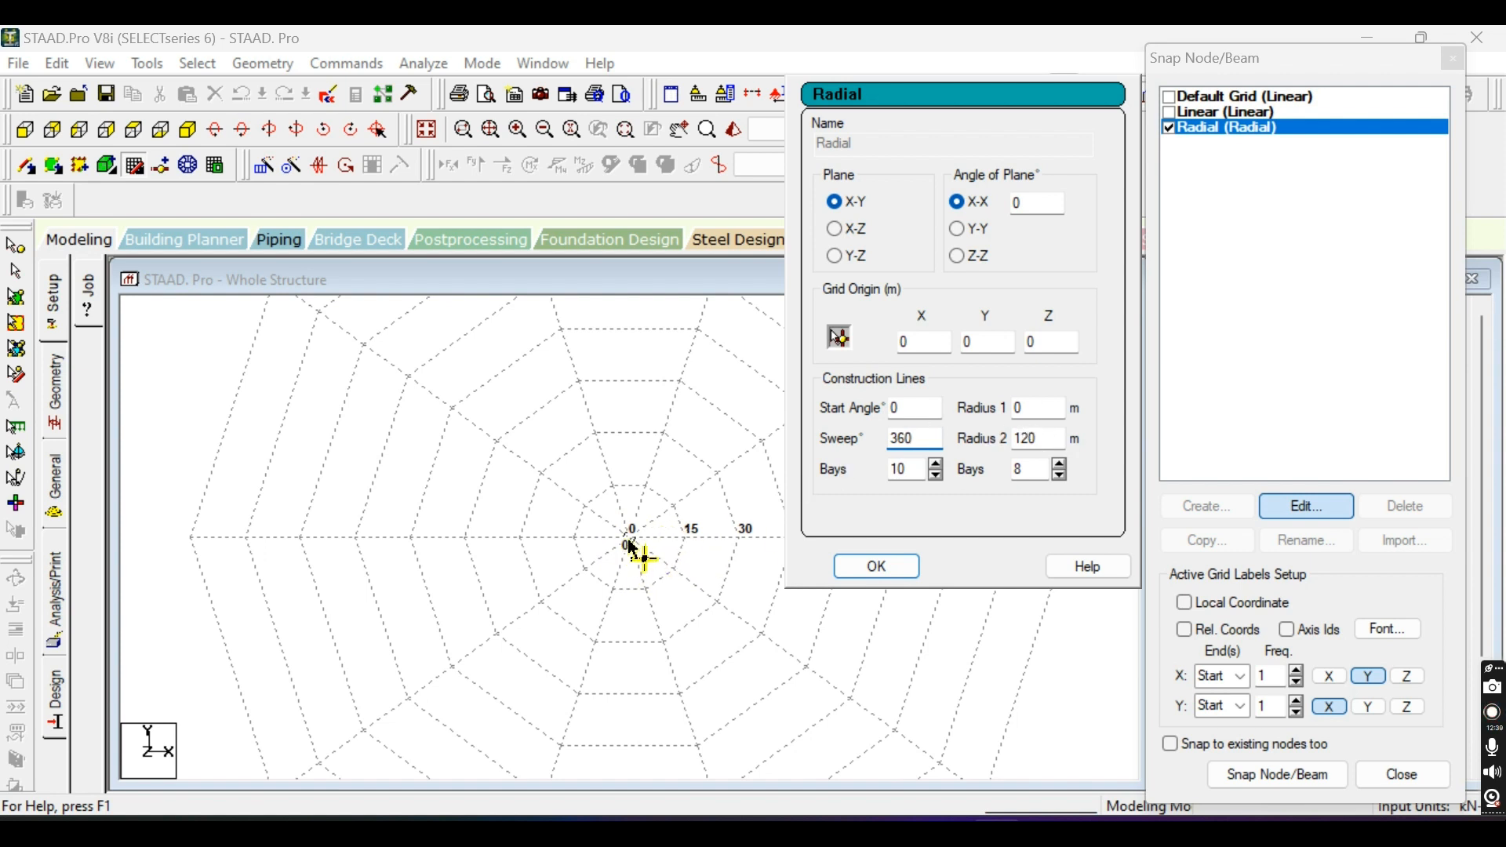
scroll(604, 622, down, 3)
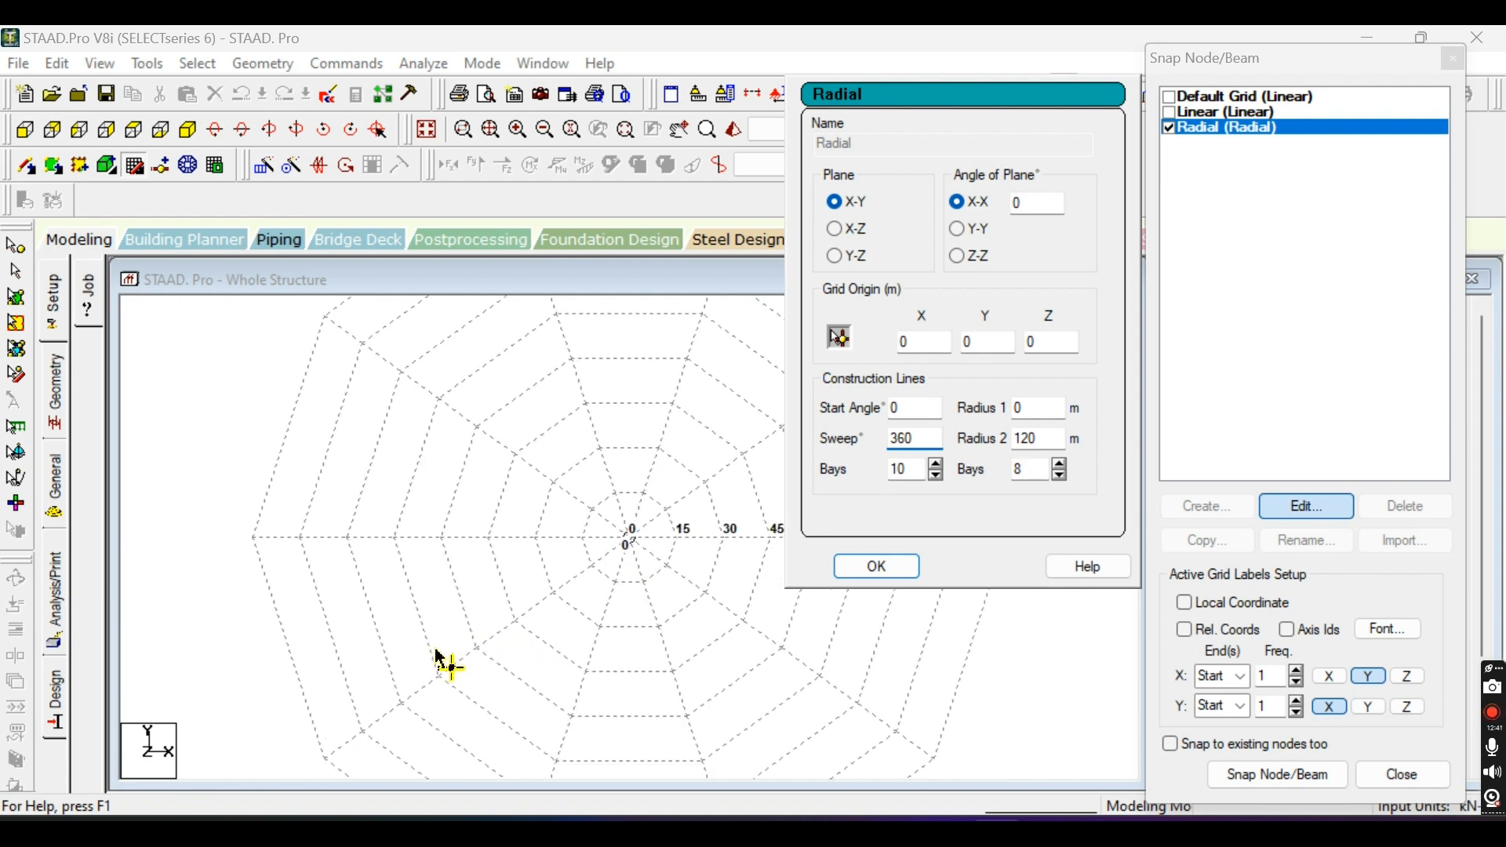
scroll(697, 650, down, 3)
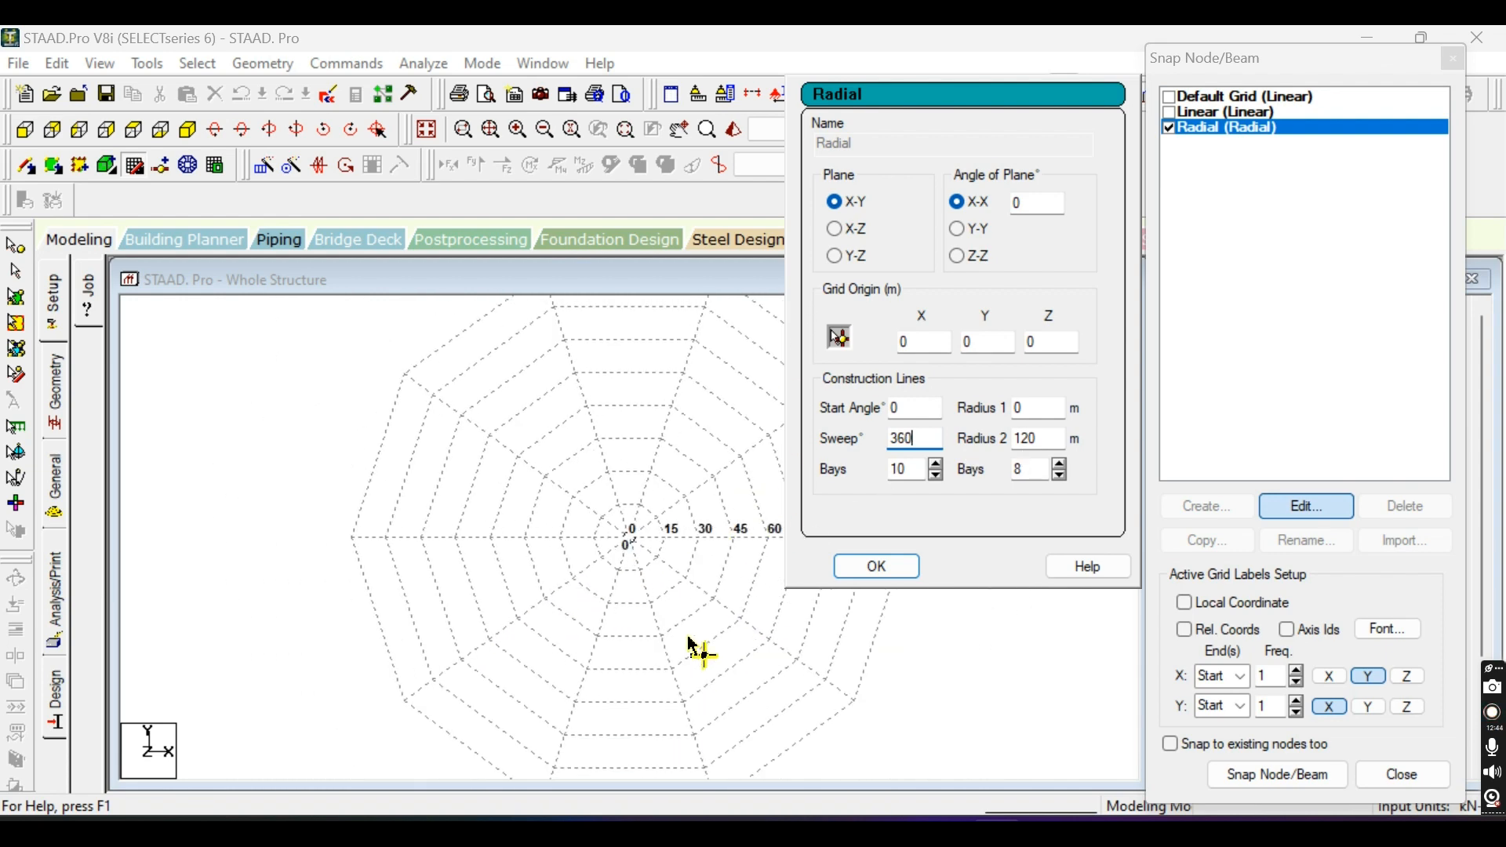
scroll(670, 616, down, 3)
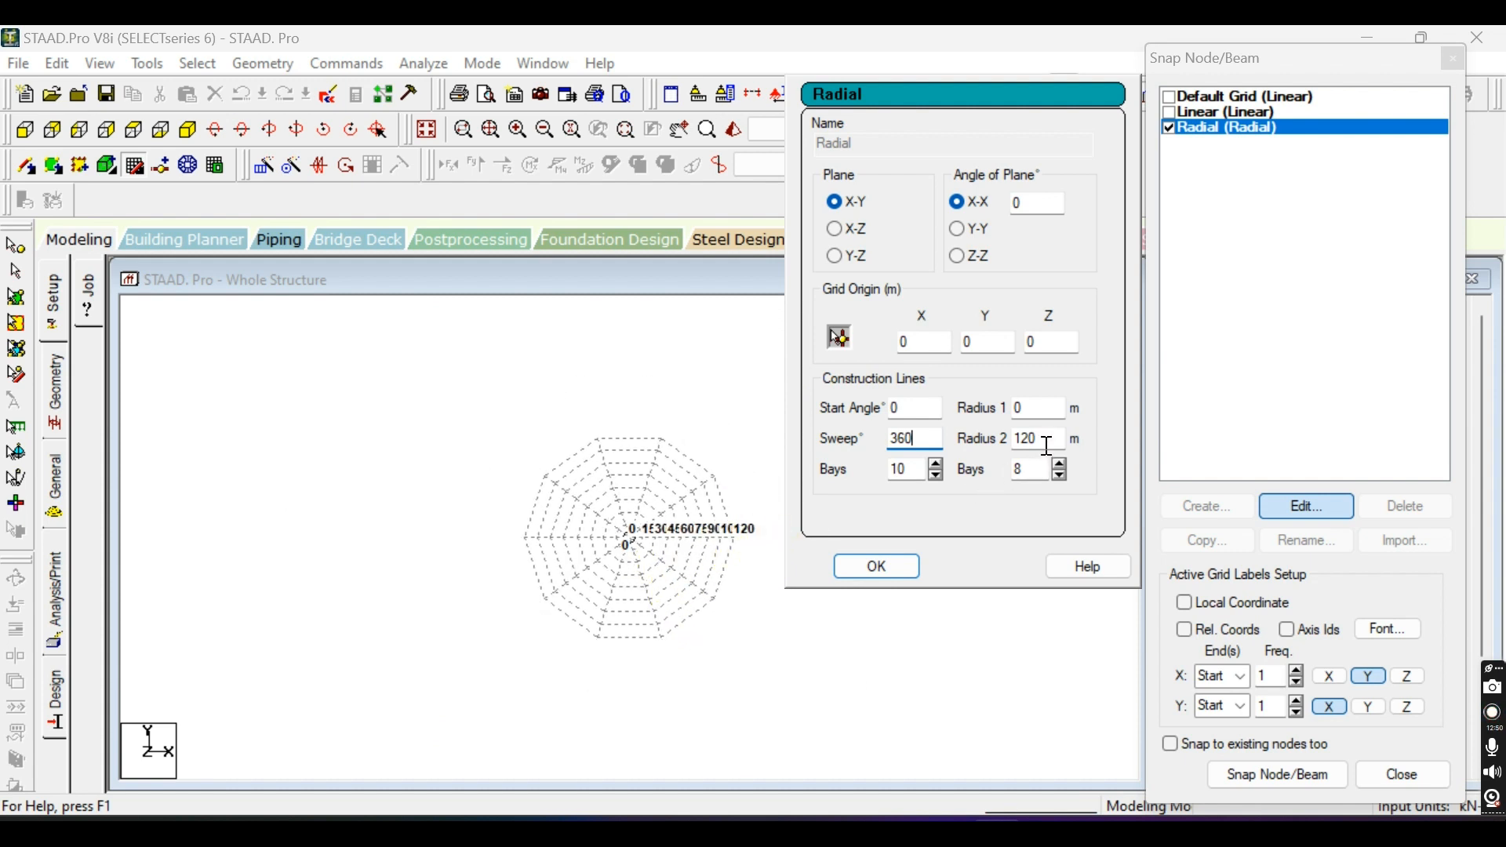
double_click(1035, 408)
text(10)
click(1063, 439)
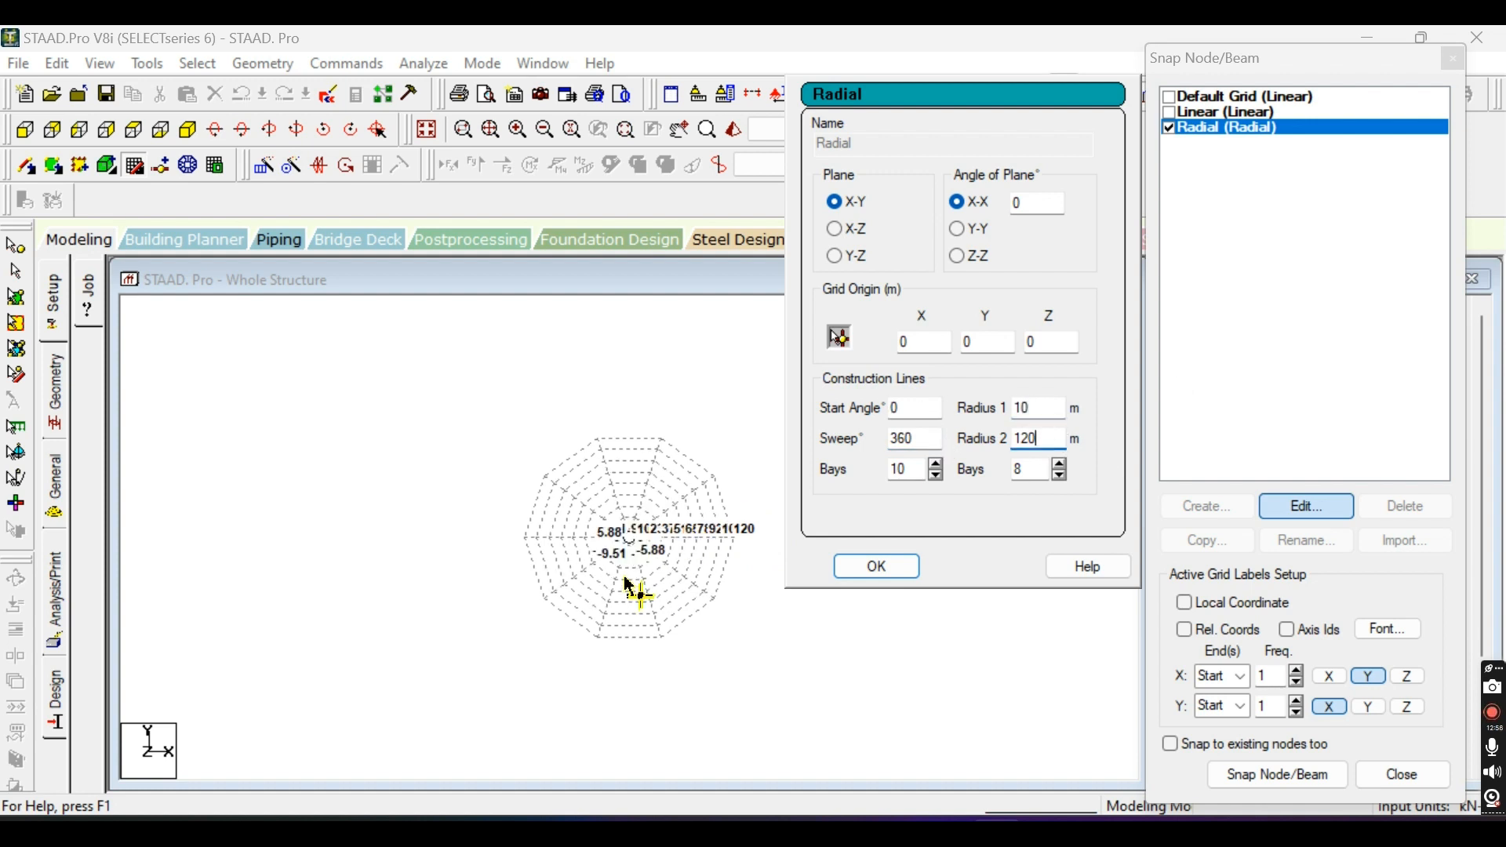
scroll(627, 553, up, 4)
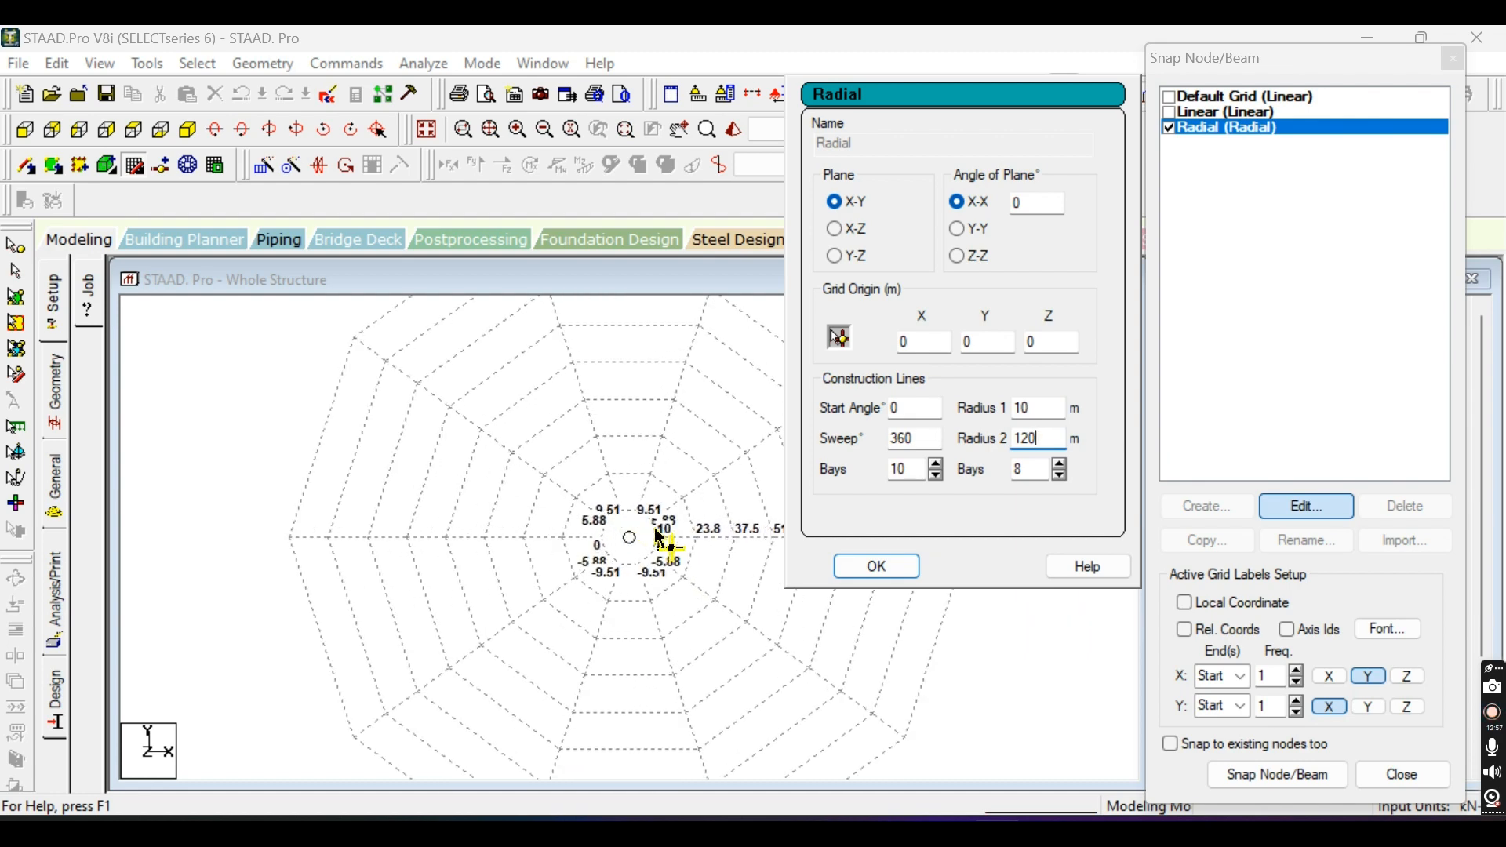
scroll(660, 534, up, 2)
Set the Radial grid's sweep to 180 degrees to make it a half circle.
key(shift+Tab)
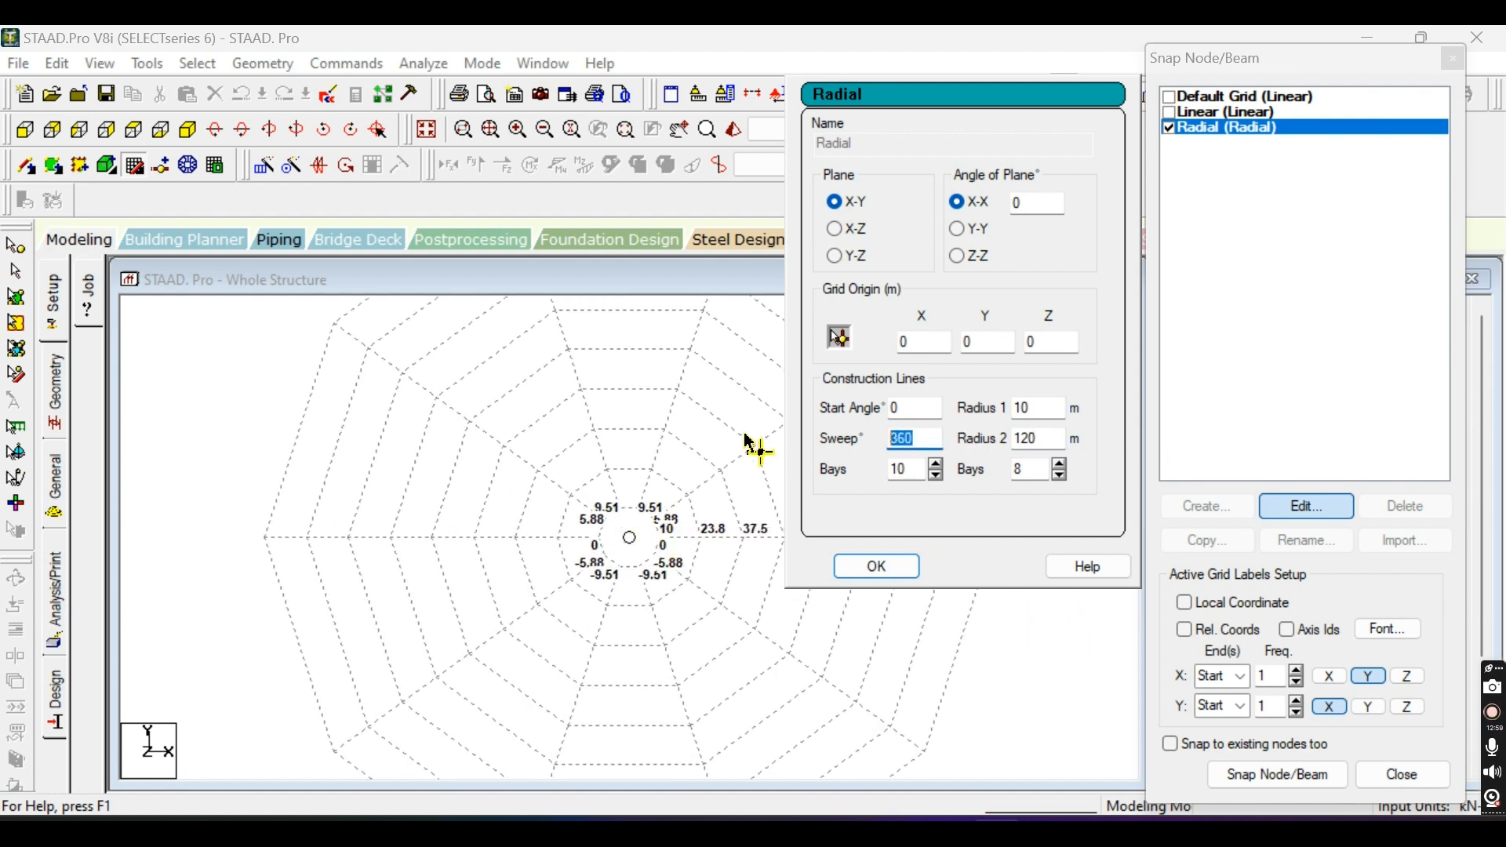
text(180)
click(911, 468)
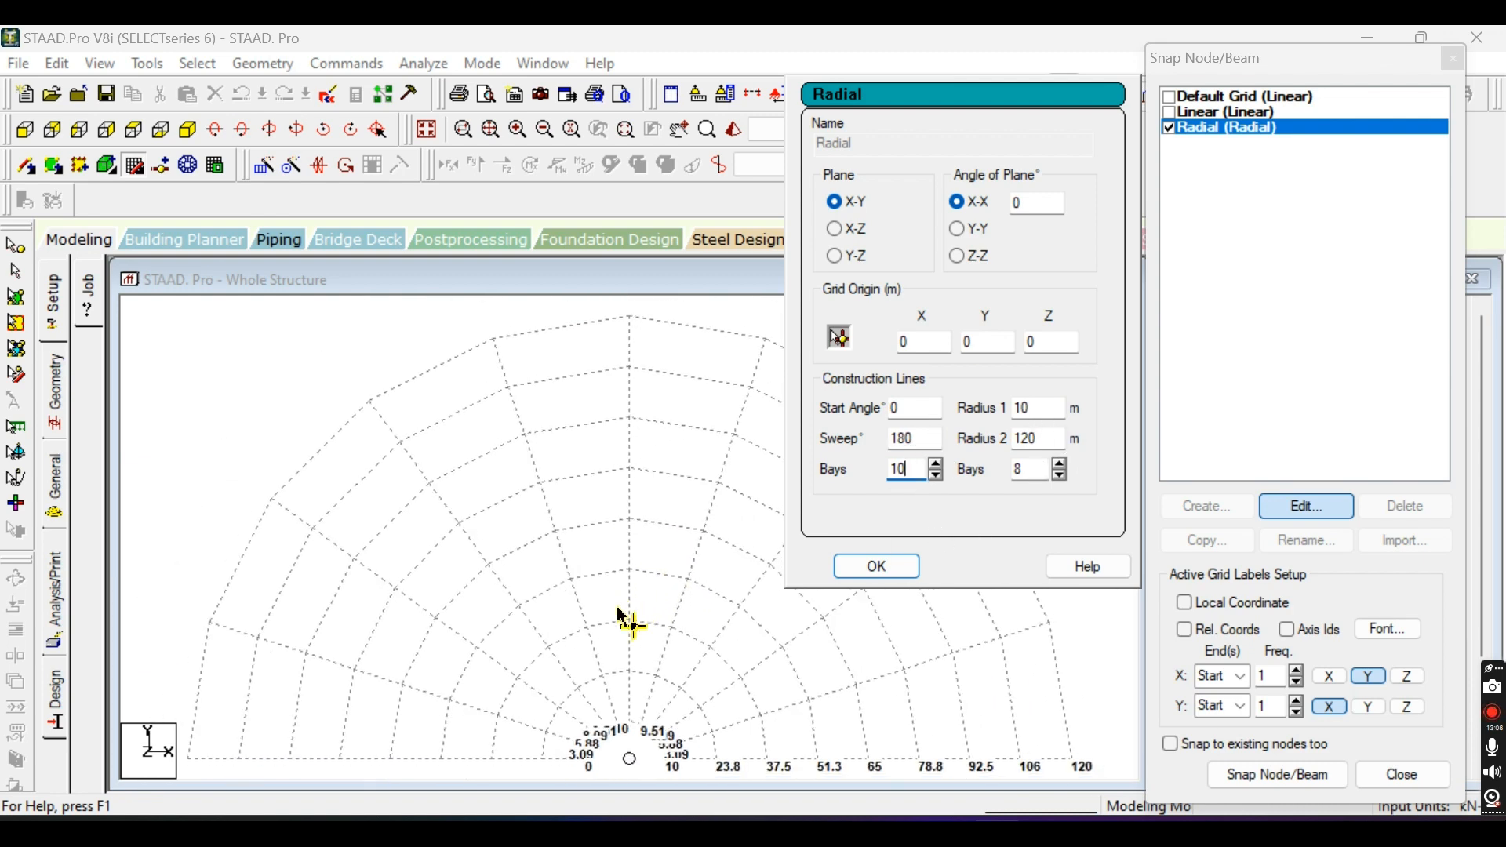
scroll(614, 623, down, 2)
scroll(668, 734, up, 1)
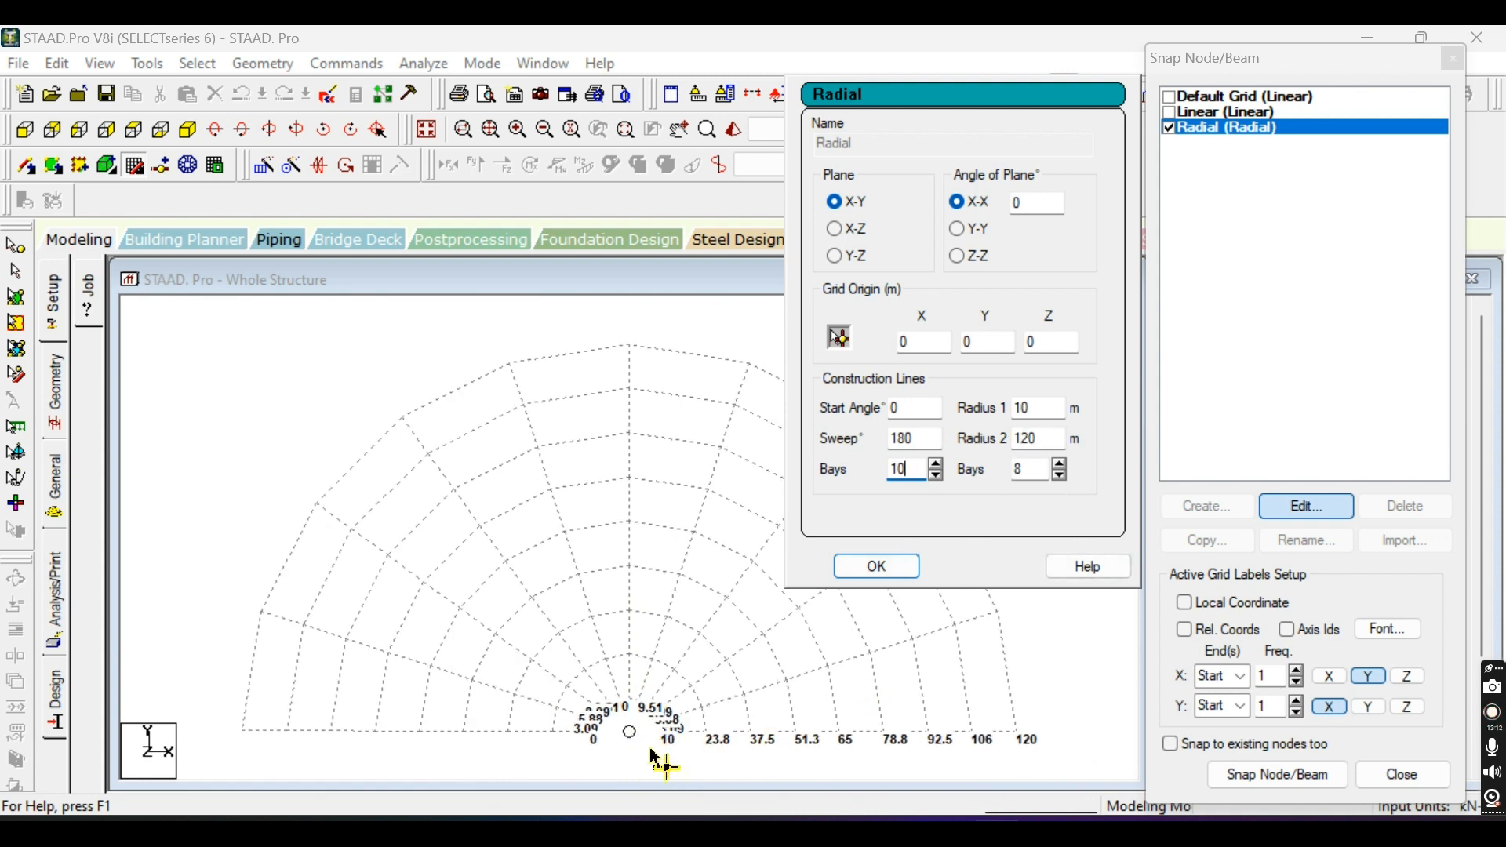
Set the Radial grid's Radius 2 to 100 m and its radial bays to 10.
double_click(1046, 446)
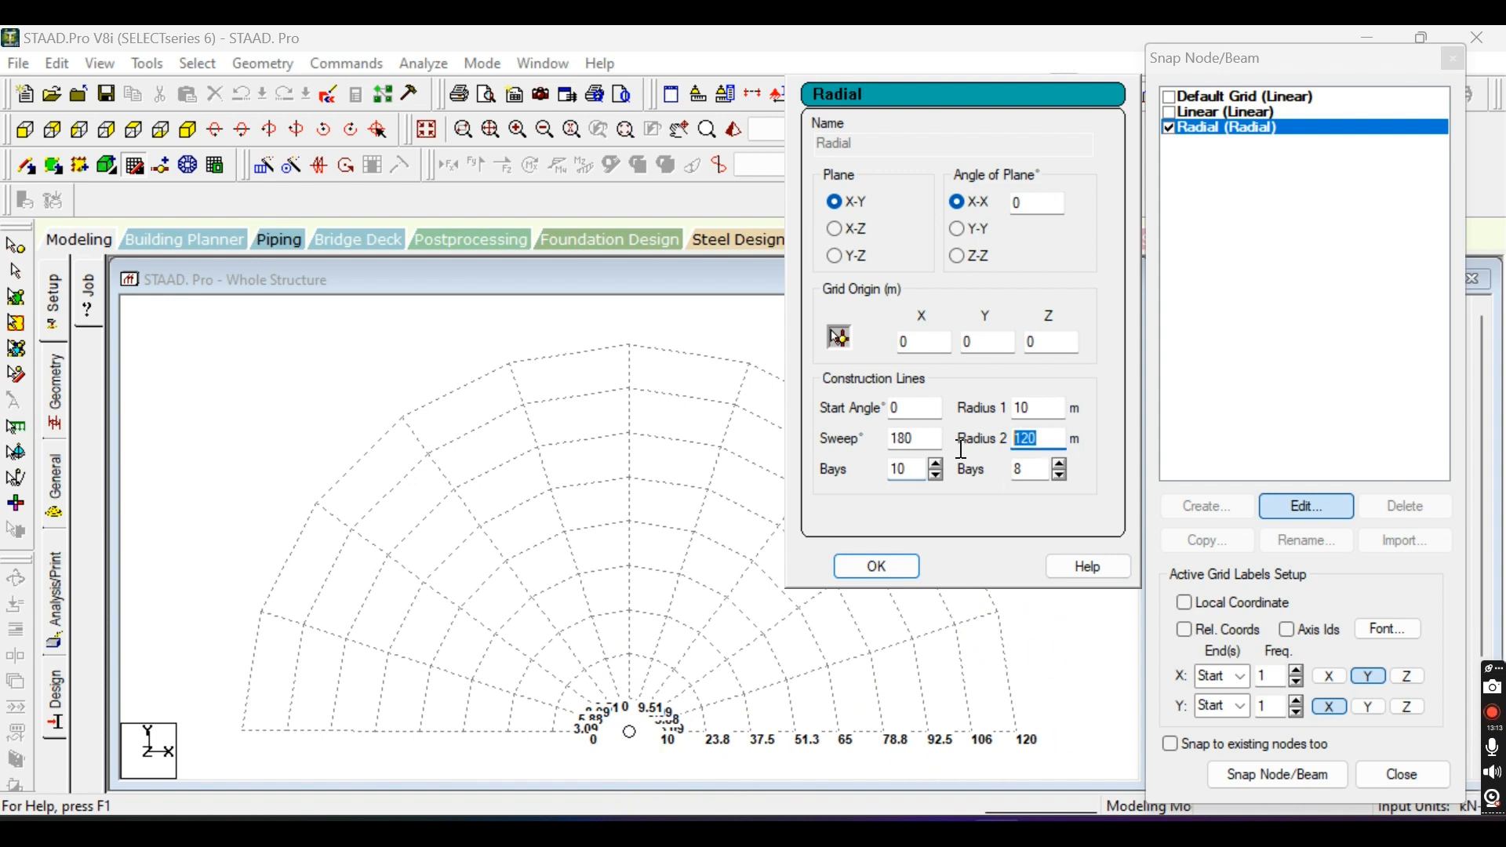
text(100)
click(1041, 407)
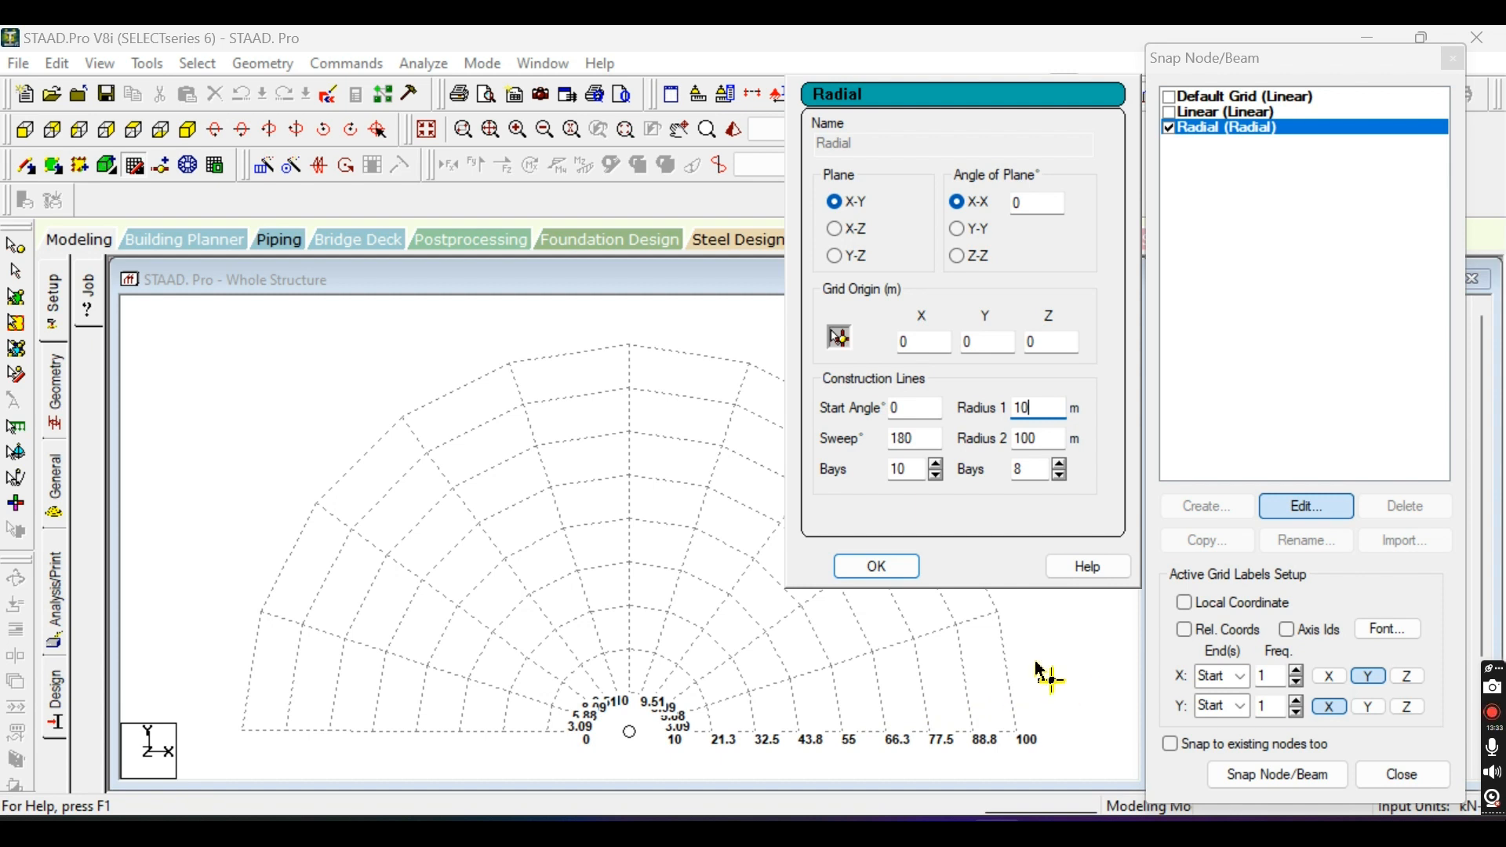
double_click(1025, 471)
text(10)
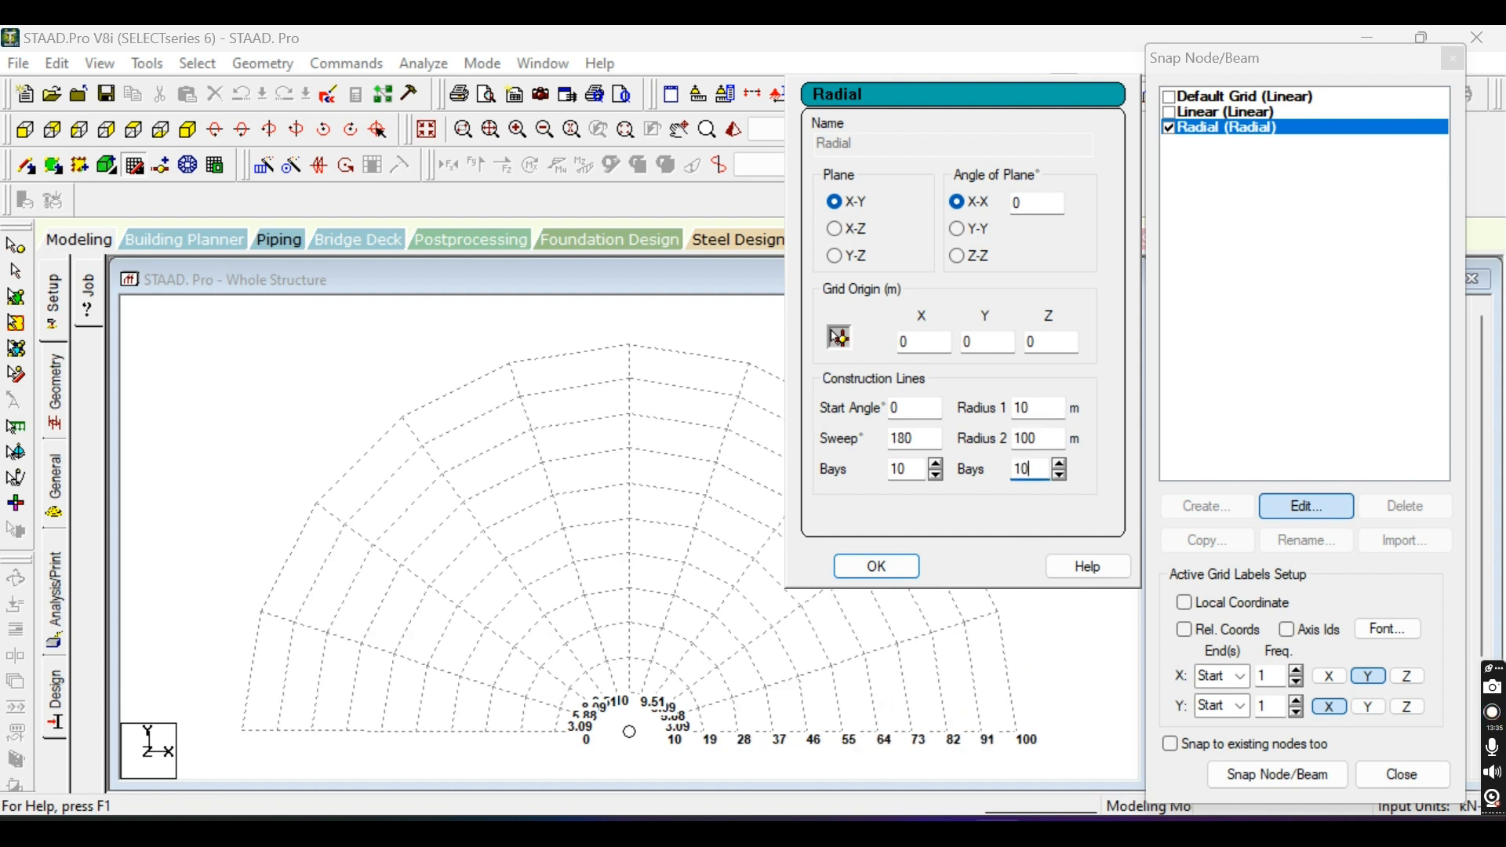
Set the Radial grid's radial bays to 20 and accept the grid settings.
double_click(1020, 469)
text(20)
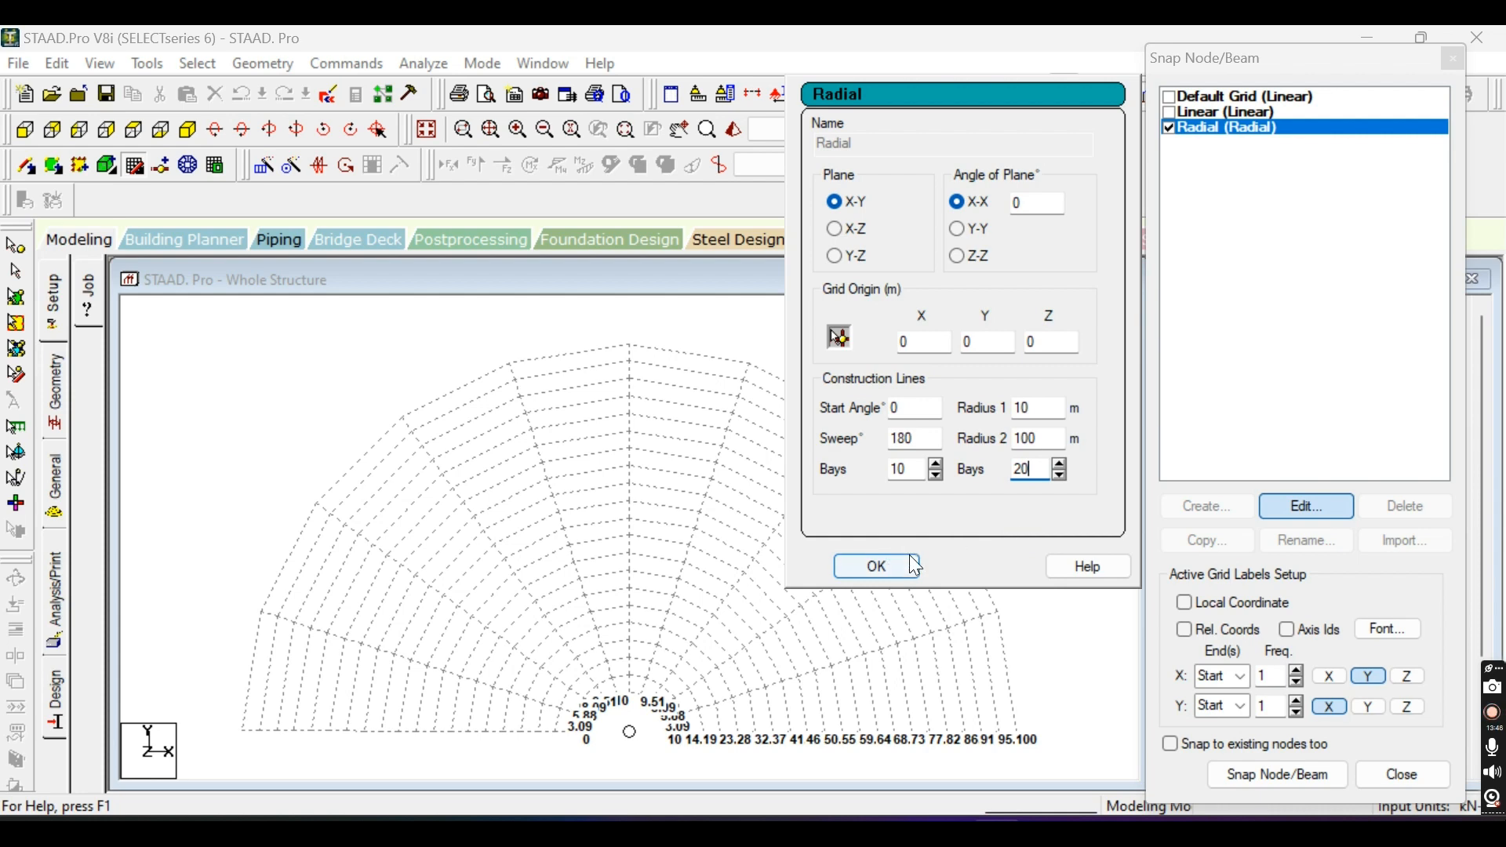
click(902, 576)
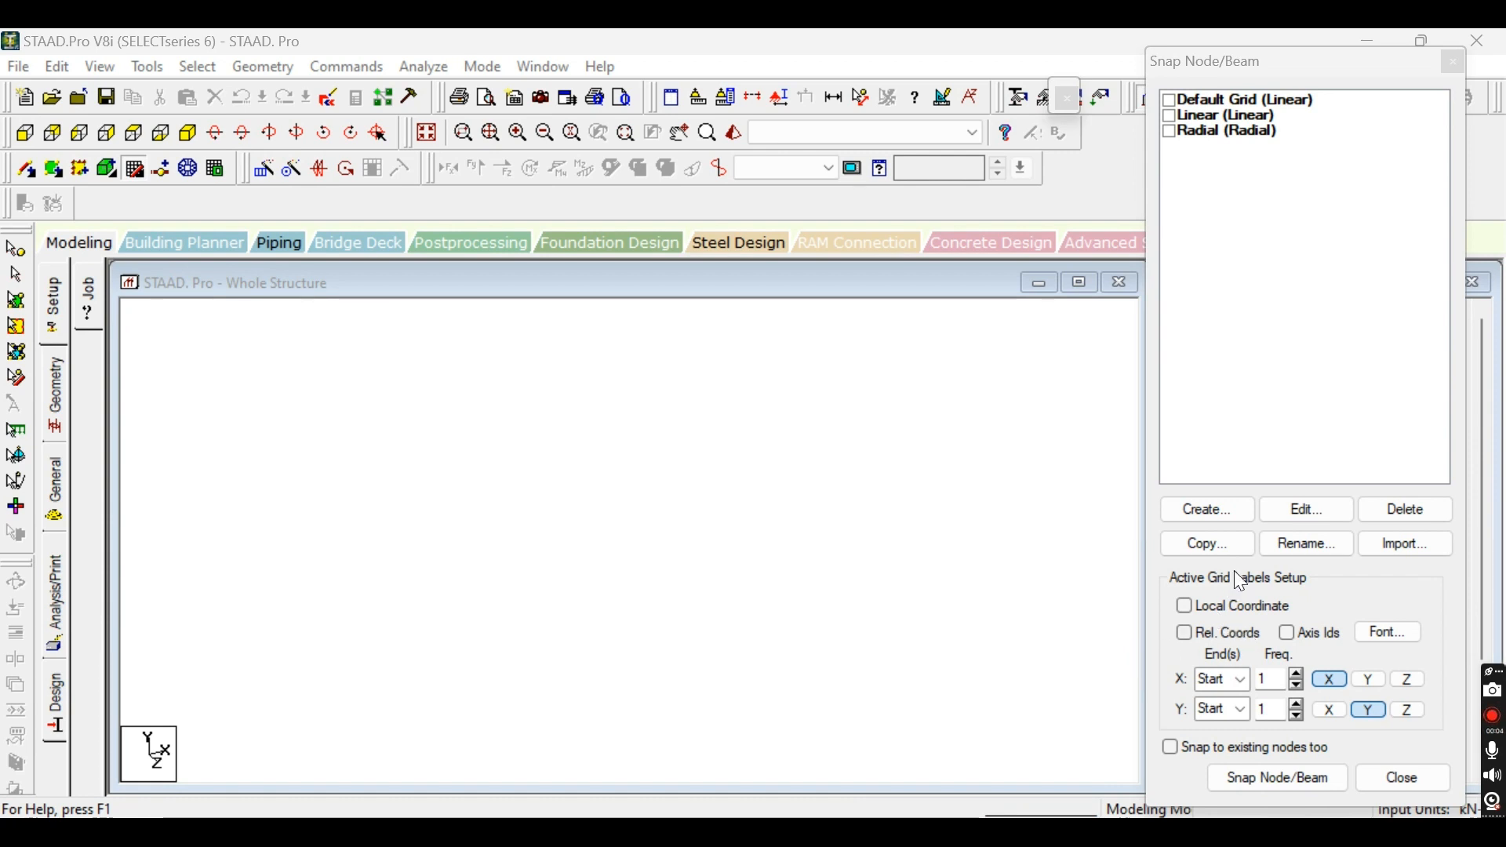
Create a new snap grid of the Irregular type and name it Irregular.
click(1253, 515)
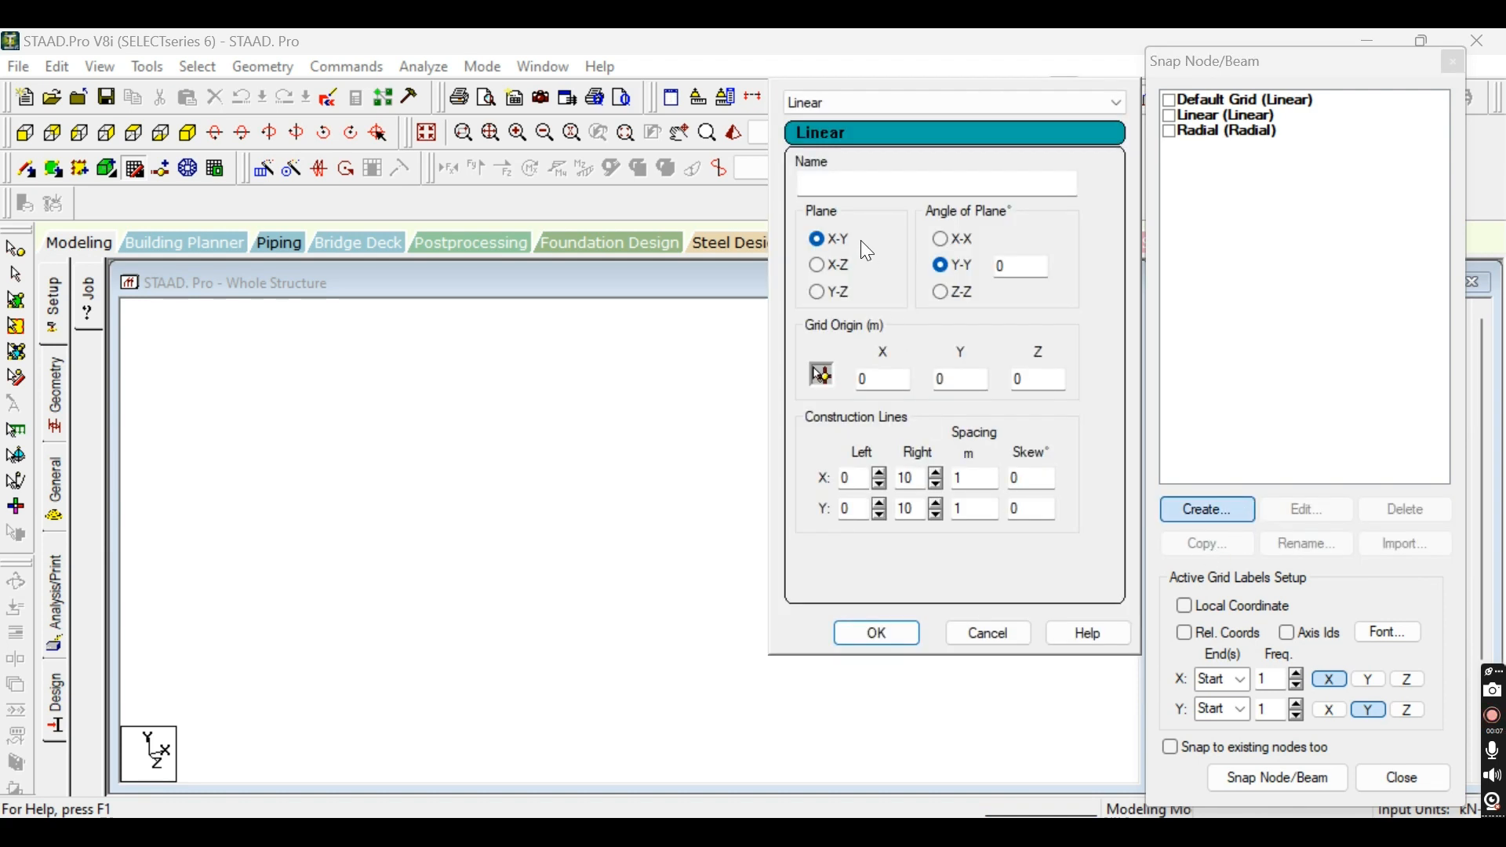
click(1112, 105)
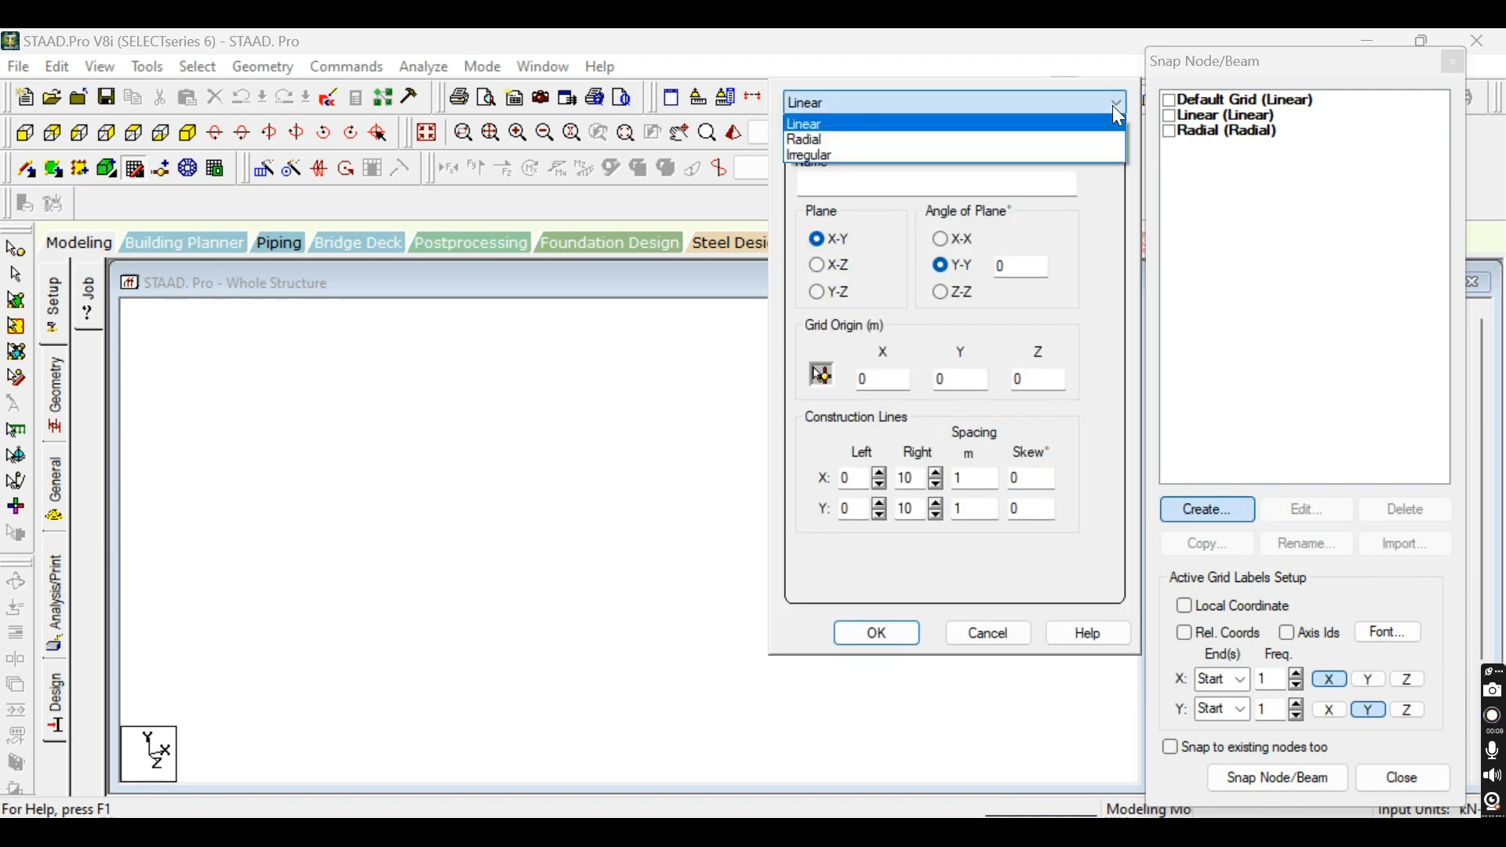
click(1075, 149)
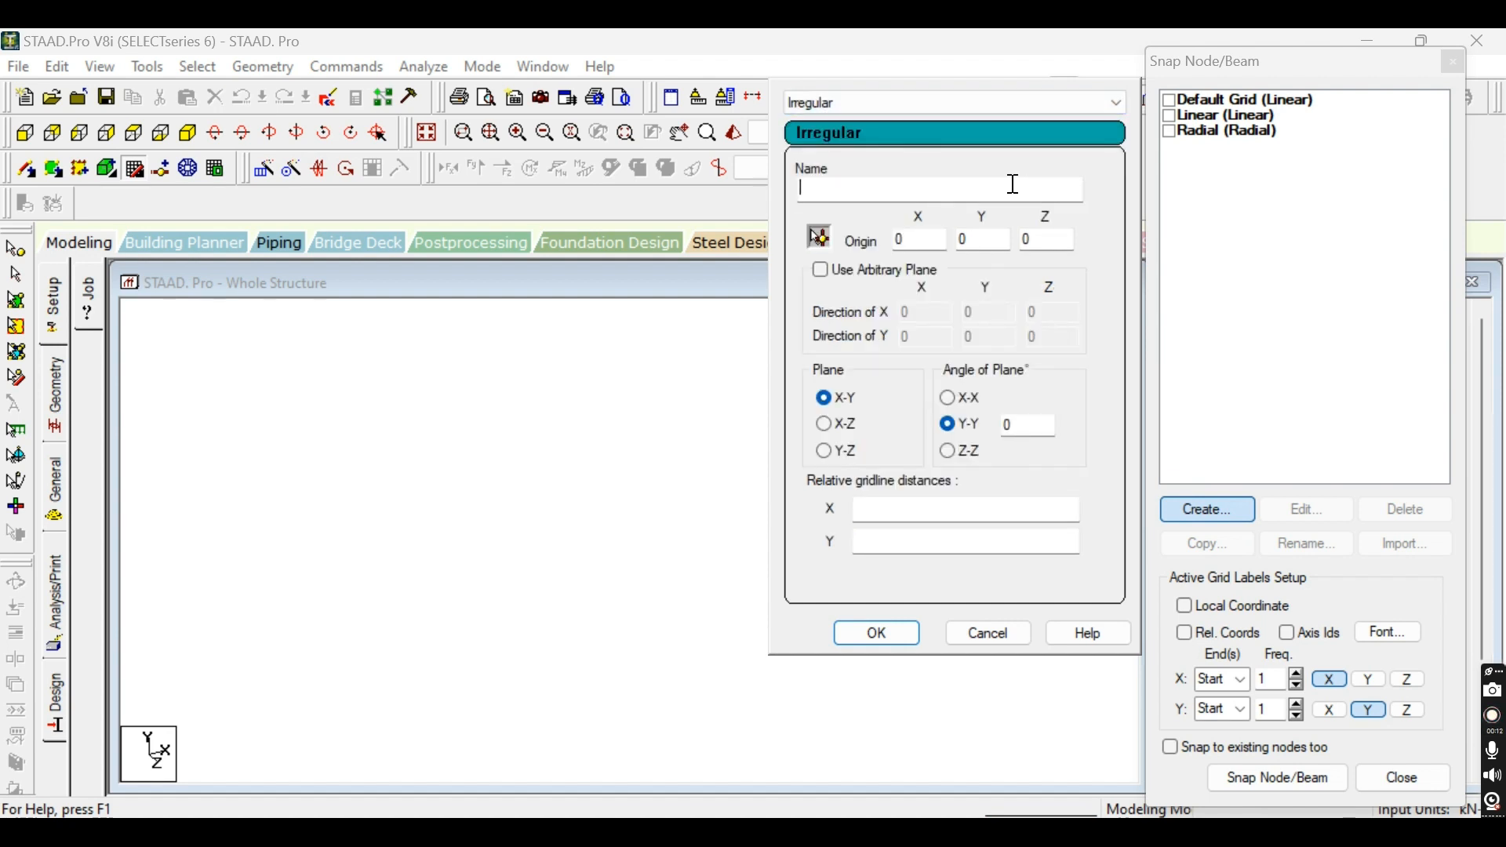
click(1011, 185)
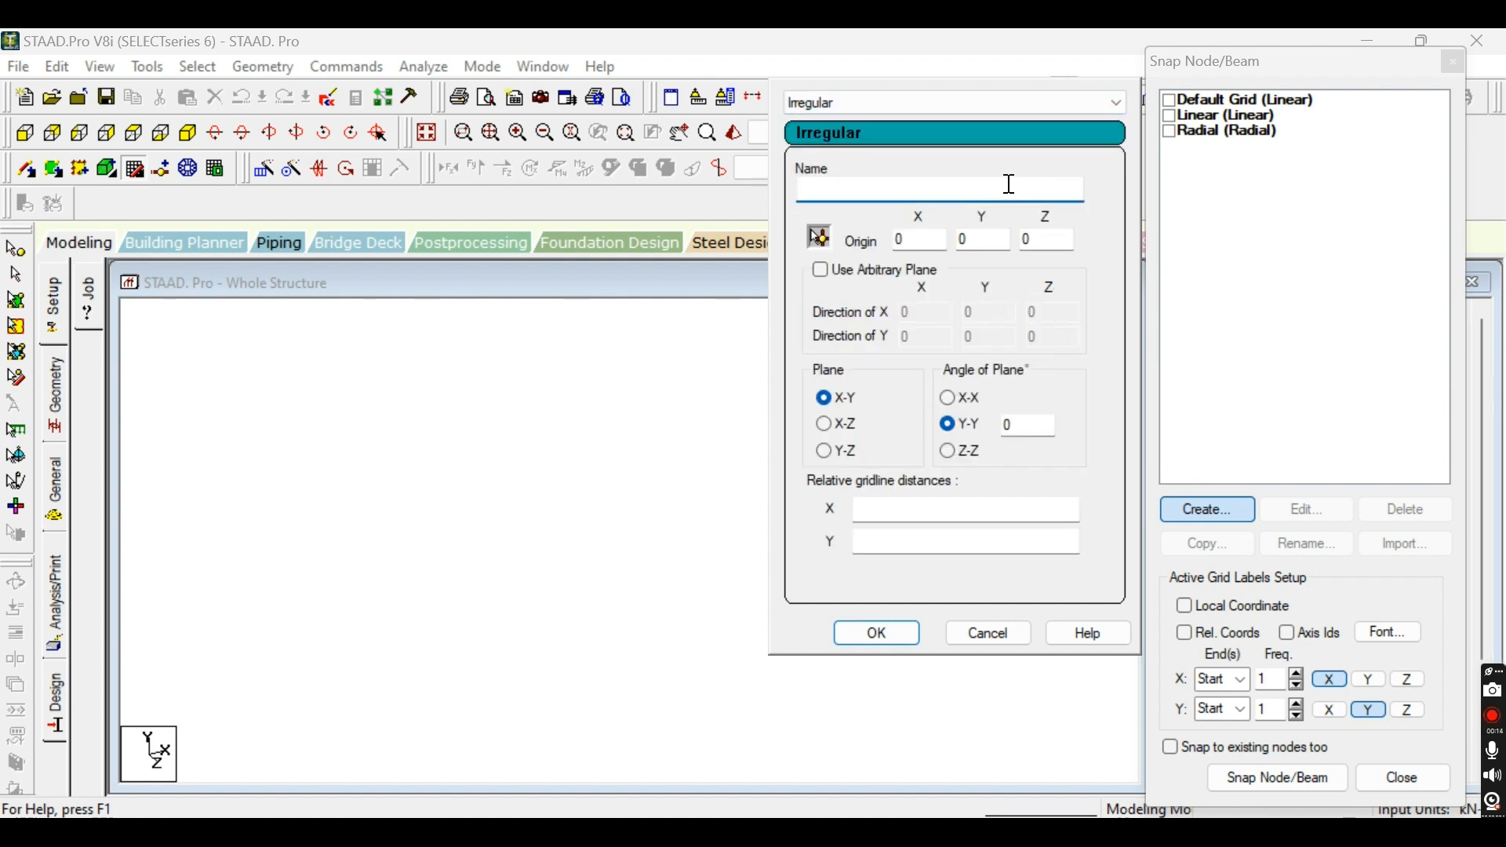
text(Iregular)
Try the X-Z and Y-Z planes for the new Irregular grid and return to the X-Y plane.
click(828, 425)
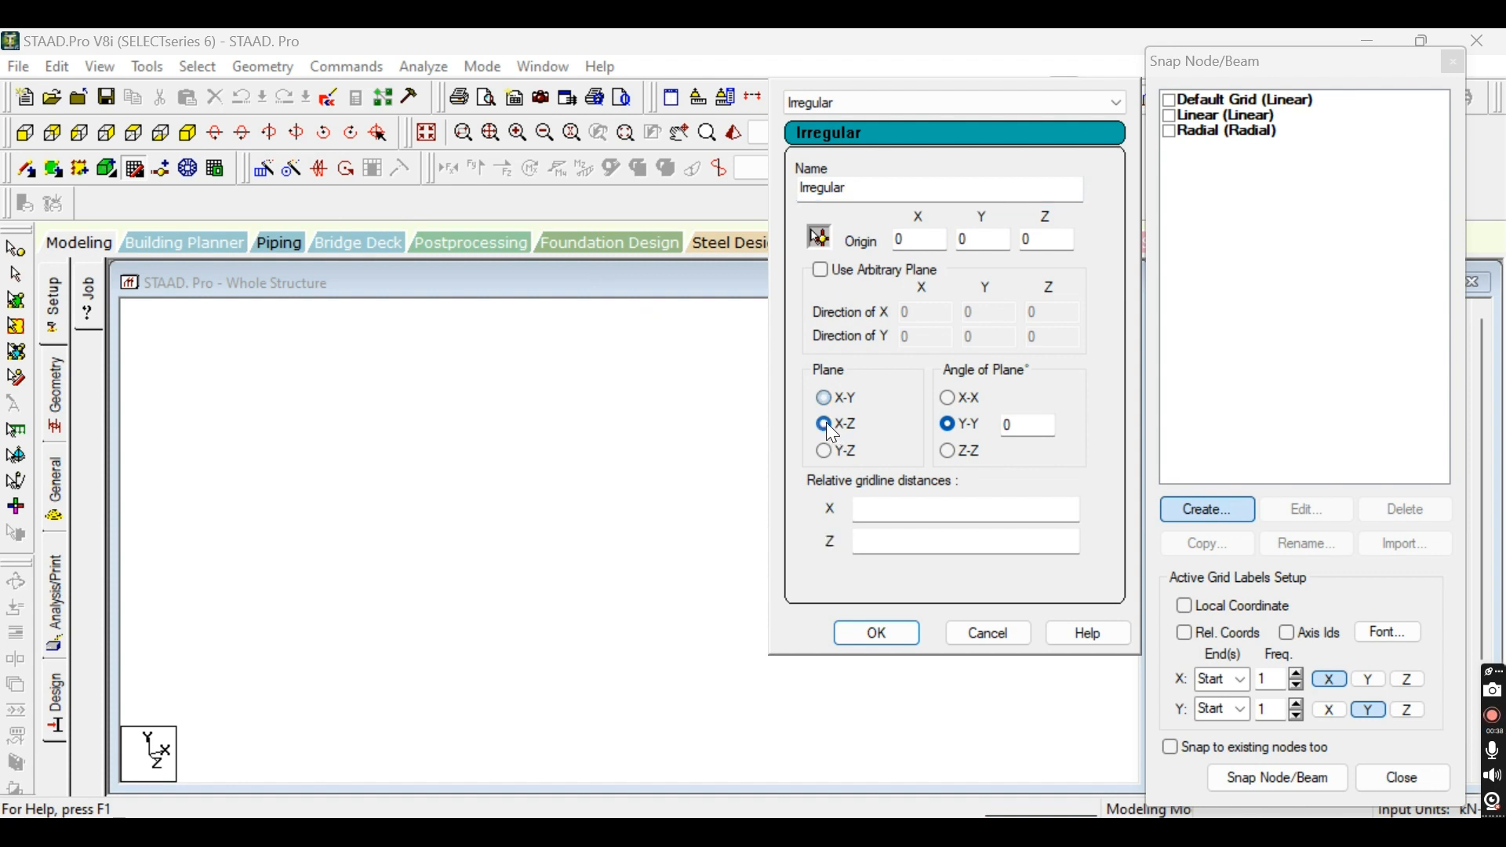
click(823, 451)
click(823, 391)
Set the Irregular grid's relative gridline distances to 100 in X and 100 in Y.
click(868, 506)
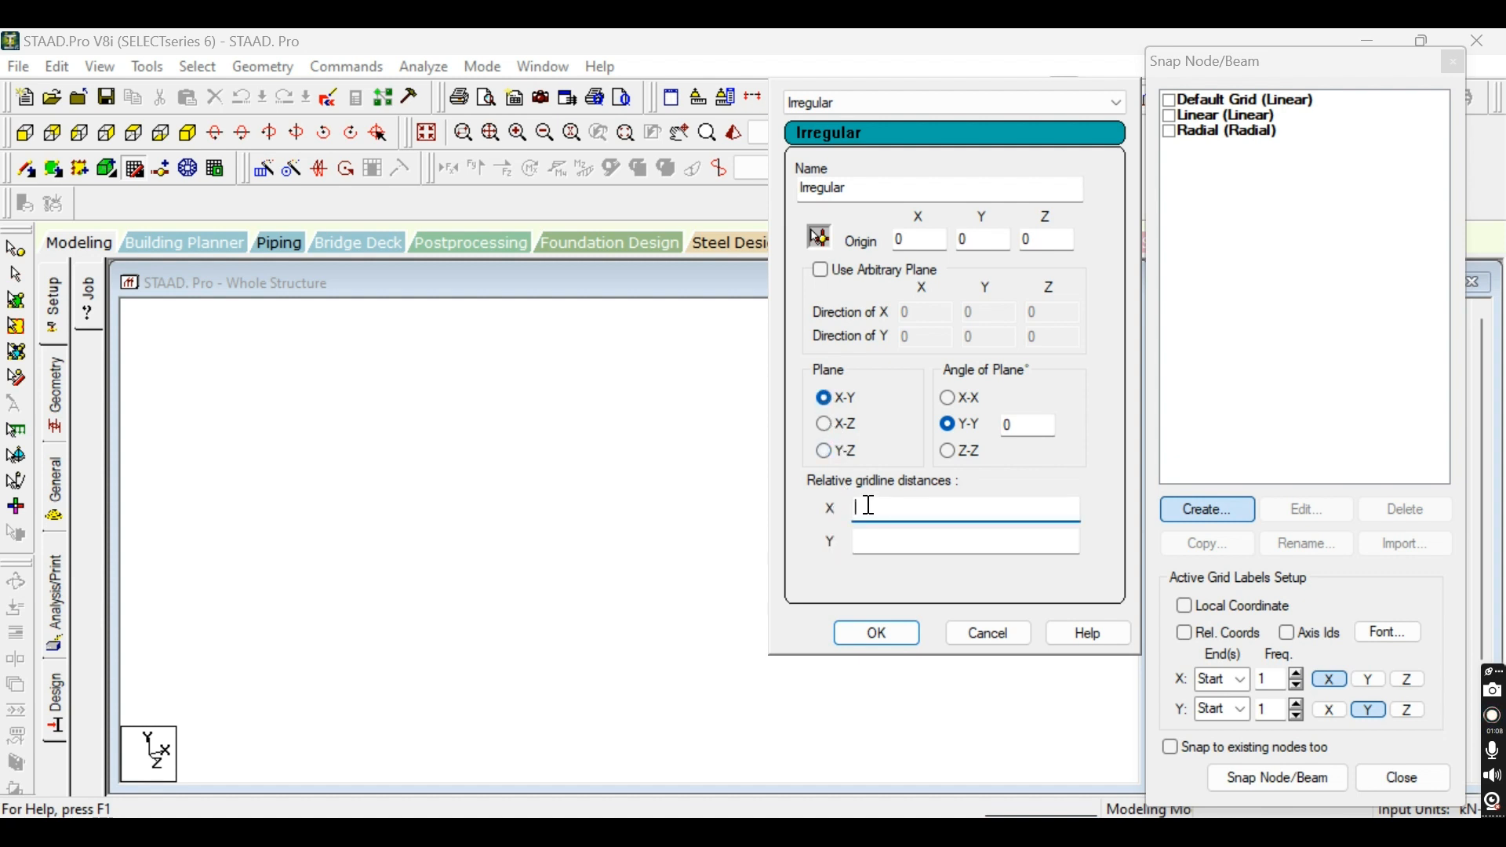
text(100)
click(885, 538)
text(1)
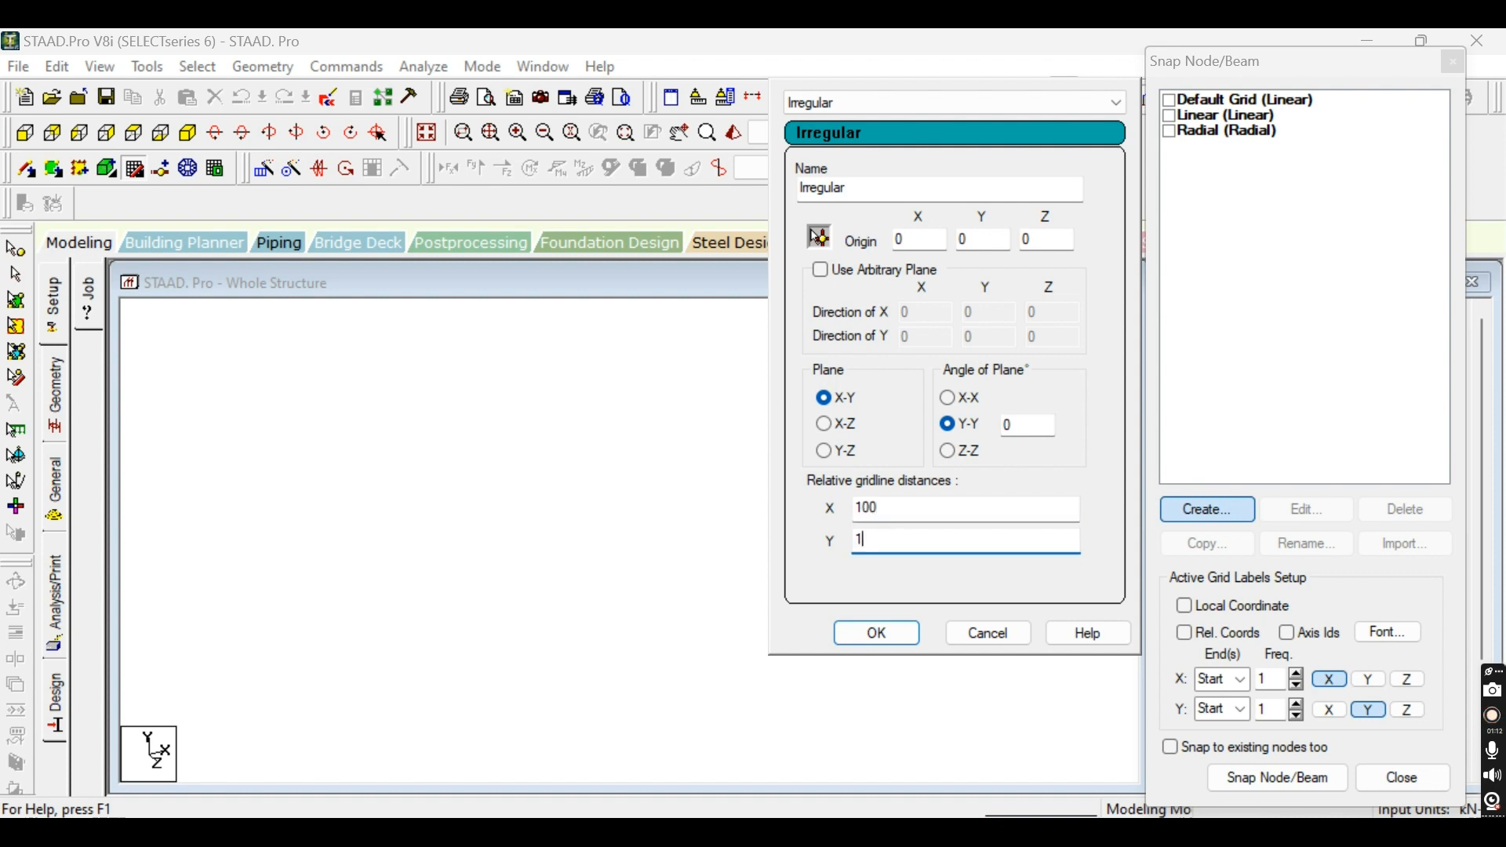
text(00)
Compare how each plane option relabels the gridline distances, restore X-Y and accept the Irregular grid.
click(830, 423)
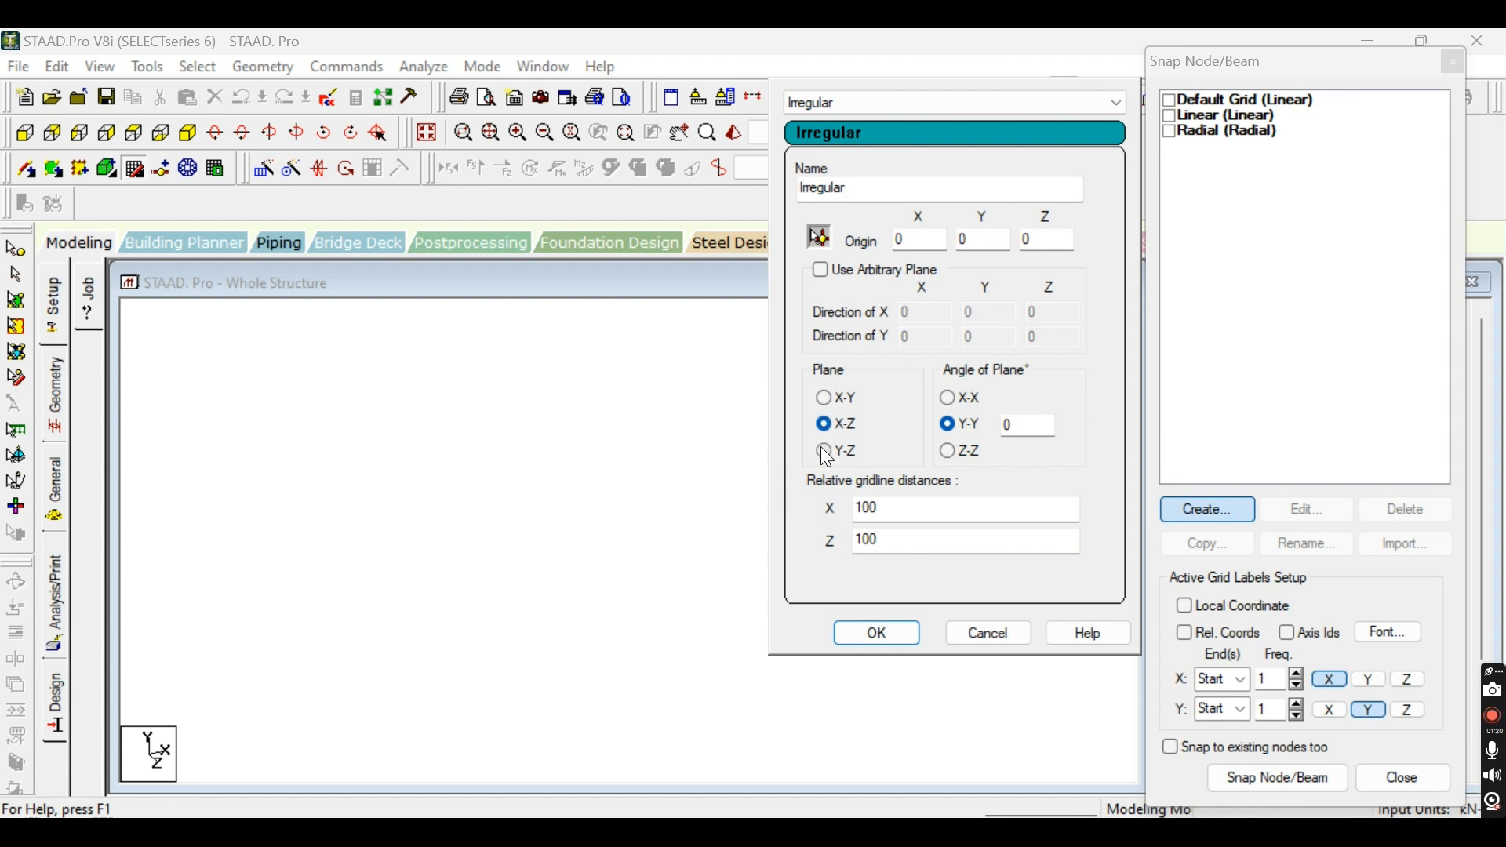
click(823, 451)
click(823, 398)
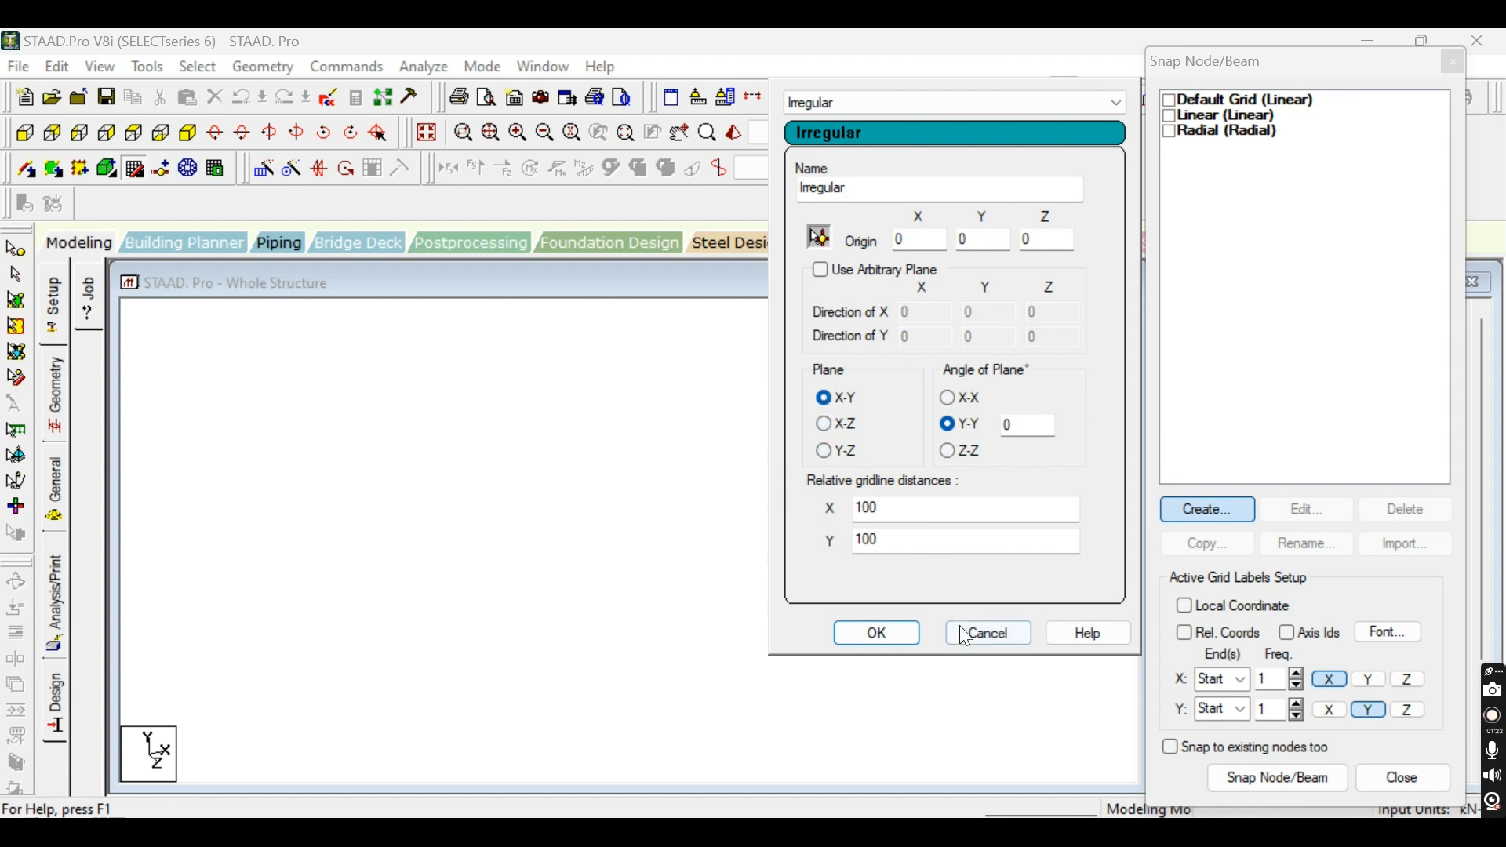
click(913, 636)
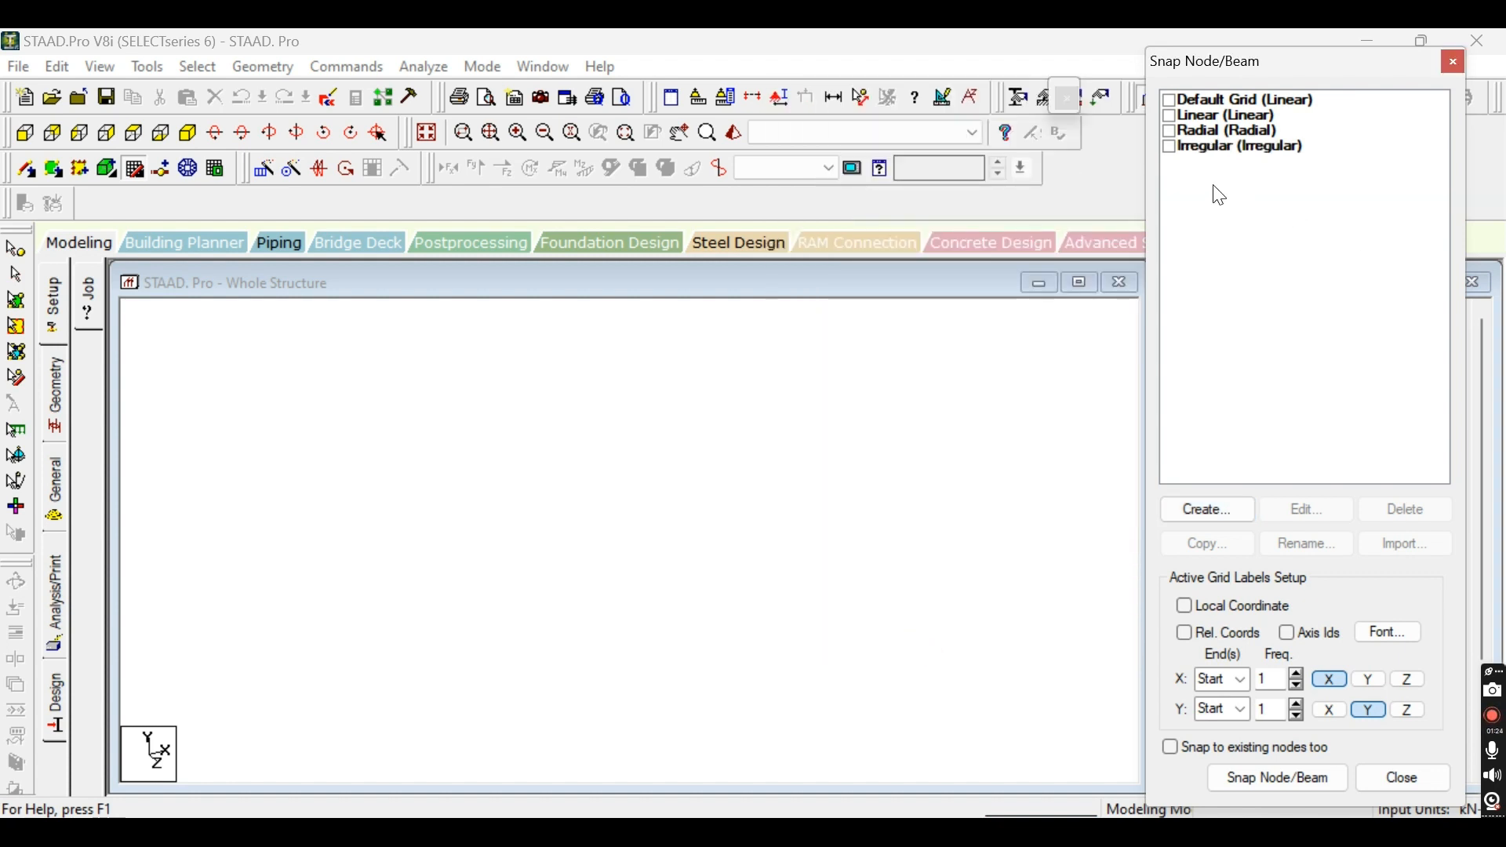
Activate the Irregular grid, switch to the Radial grid for comparison and make the Irregular grid active again.
click(1169, 146)
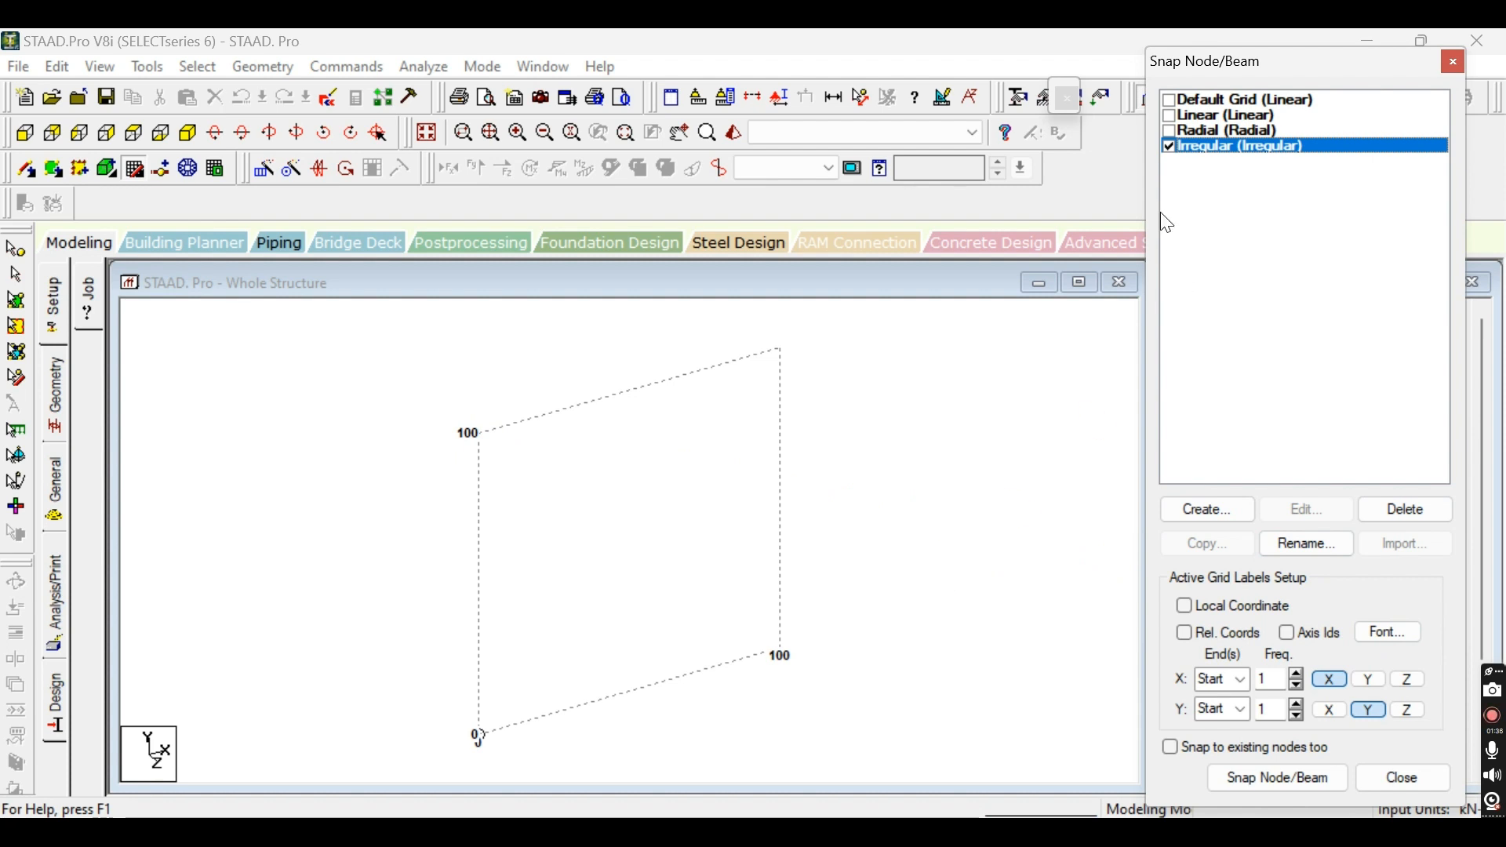
click(1168, 147)
click(1168, 148)
click(1169, 131)
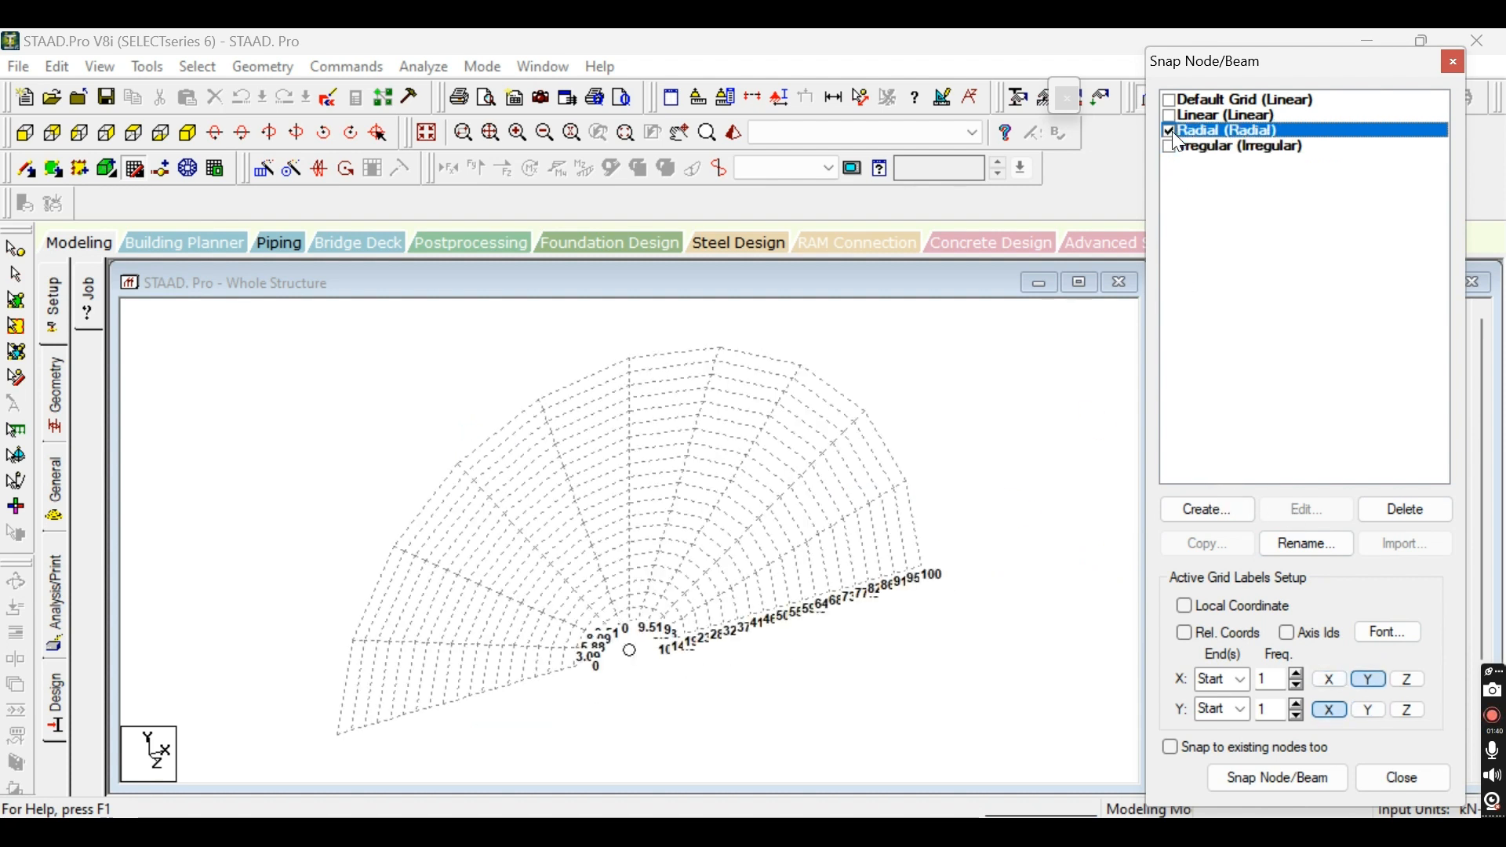
click(1170, 148)
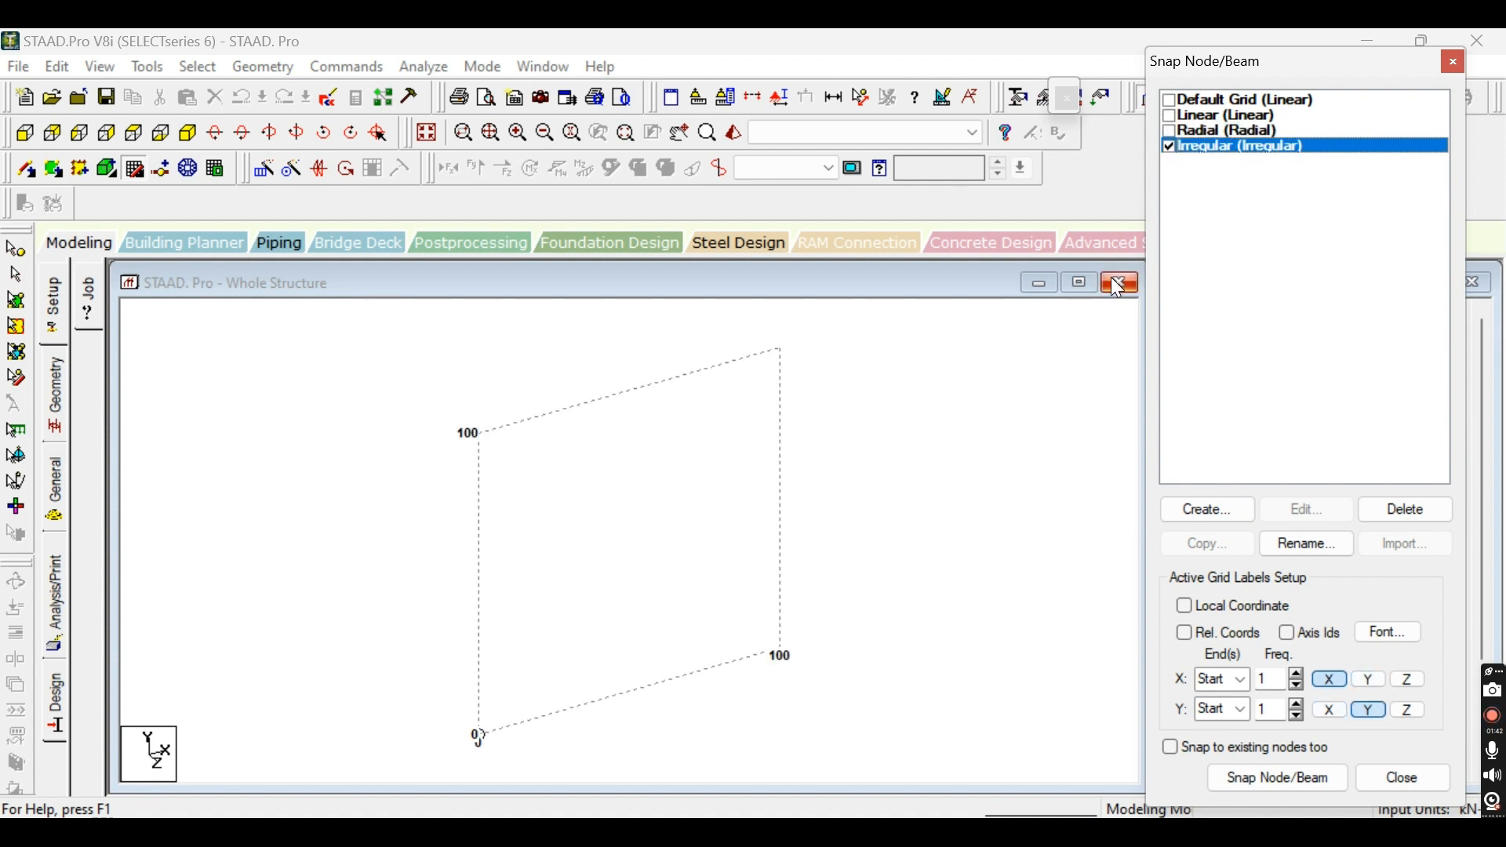
Close the Whole Structure view, reopen it in Geometry modelling and move the Snap Node/Beam dialog fully into view.
click(1119, 282)
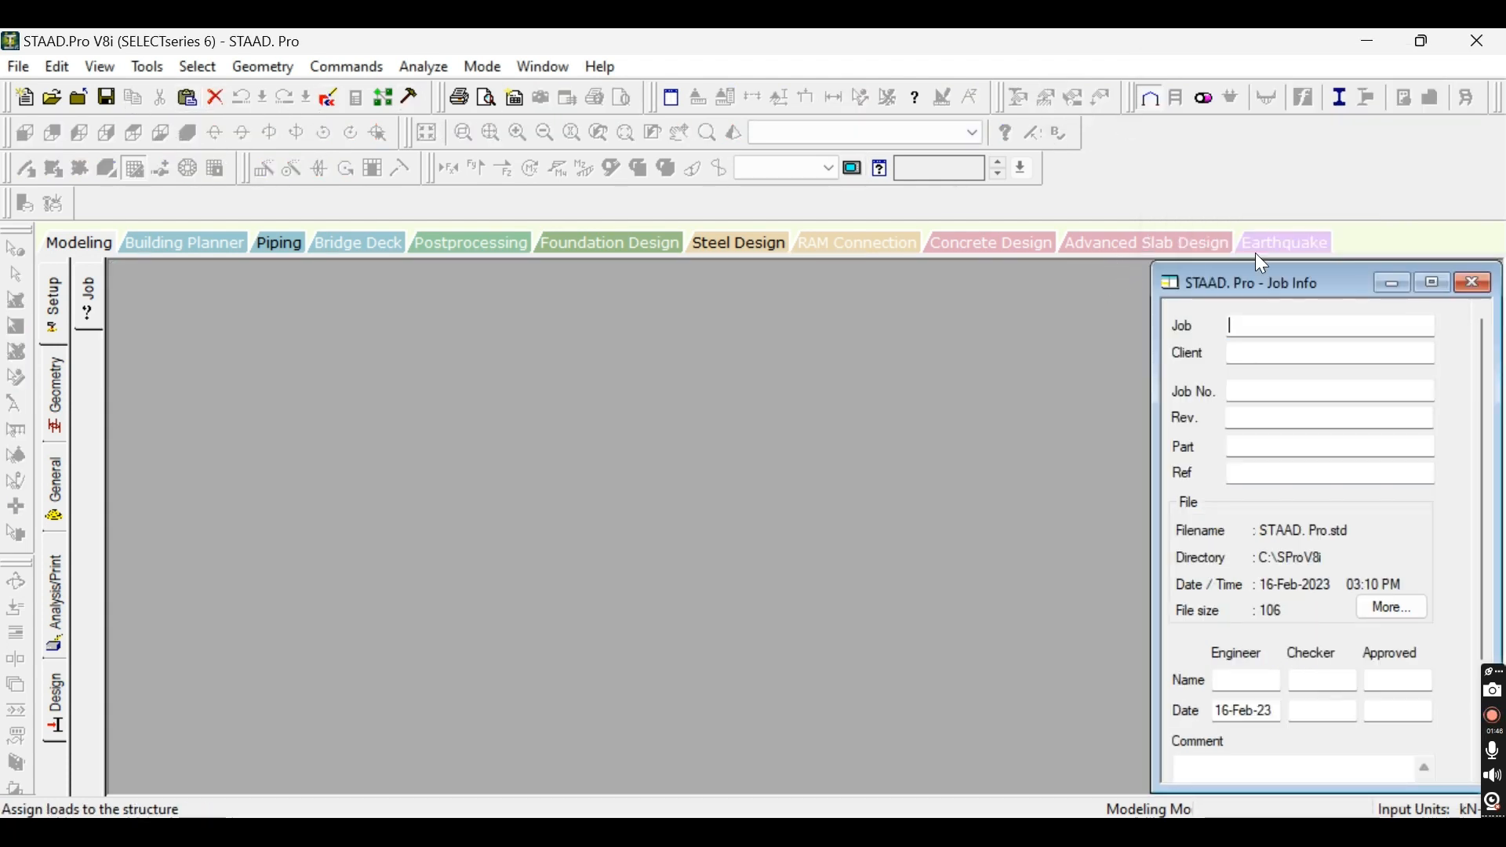
click(61, 401)
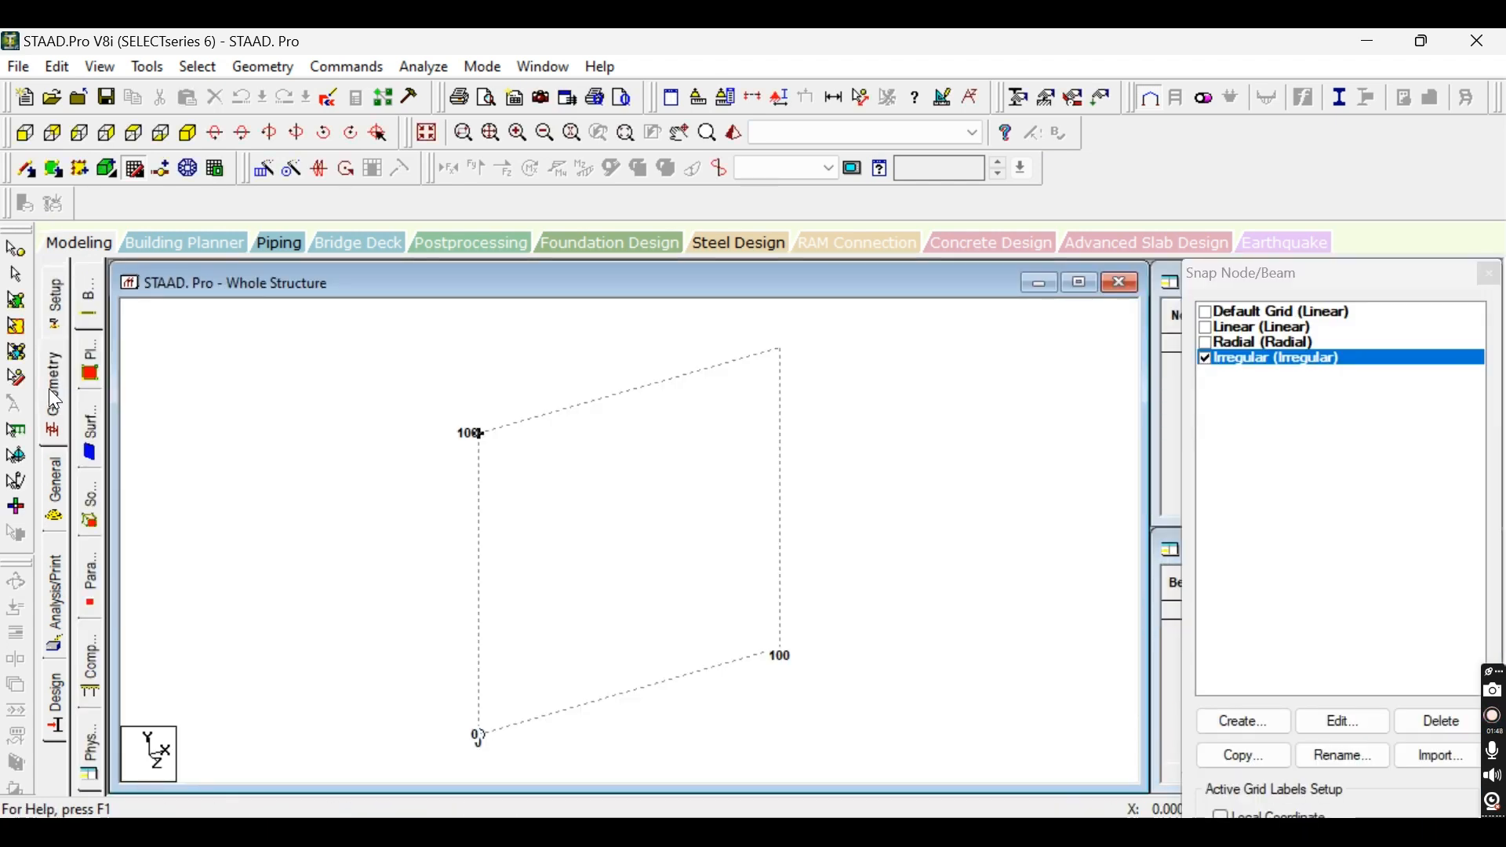
mouse_move(1372, 287)
mouse_down()
mouse_move(1325, 134)
mouse_move(1325, 72)
mouse_move(1341, 94)
mouse_move(1341, 77)
mouse_up()
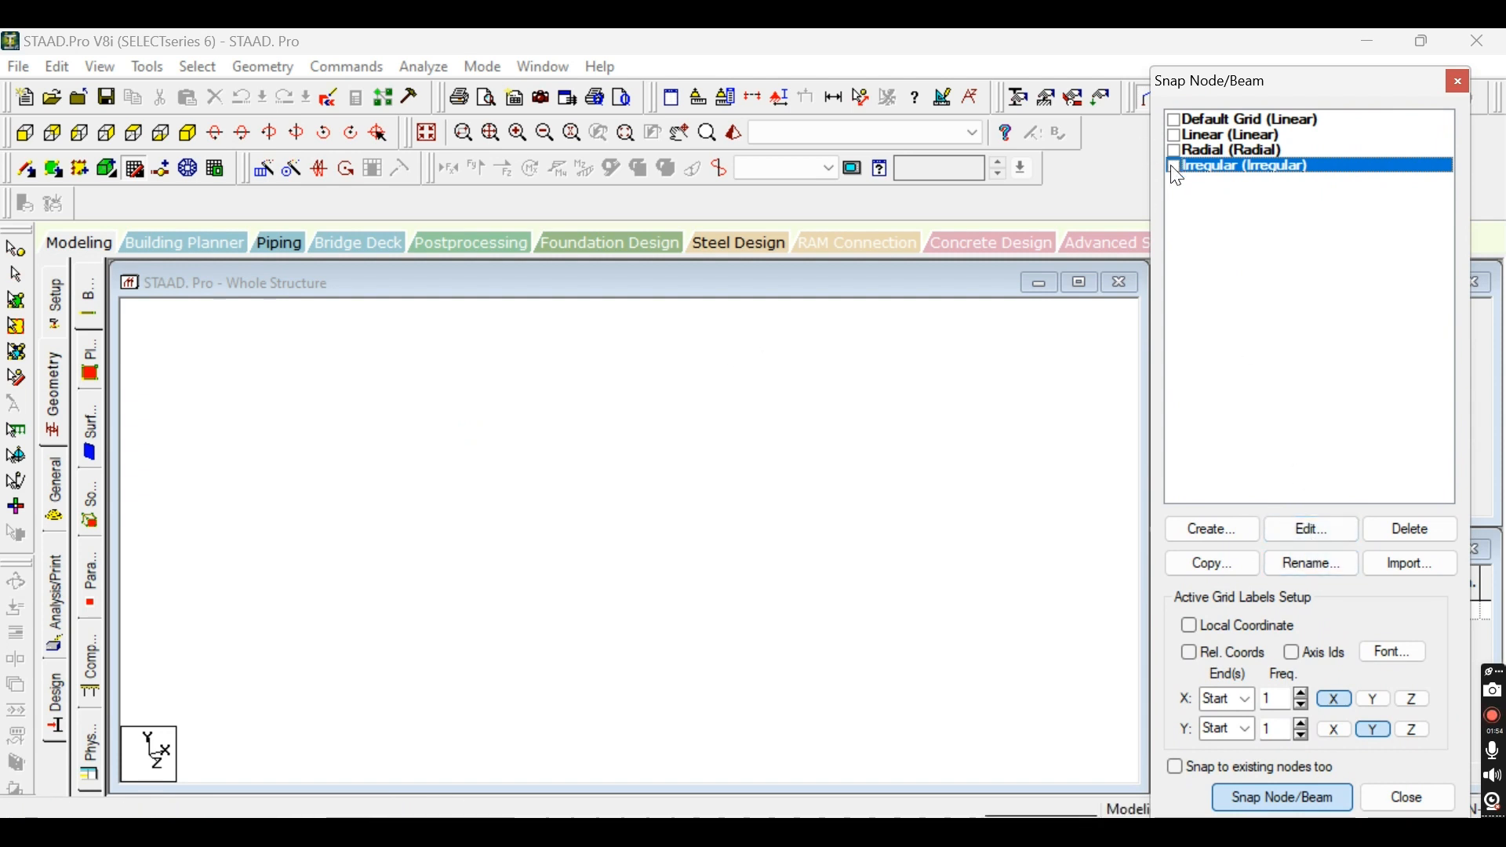
Edit the Irregular grid's relative gridline distances to 200 in X and 150 in Y.
click(1311, 527)
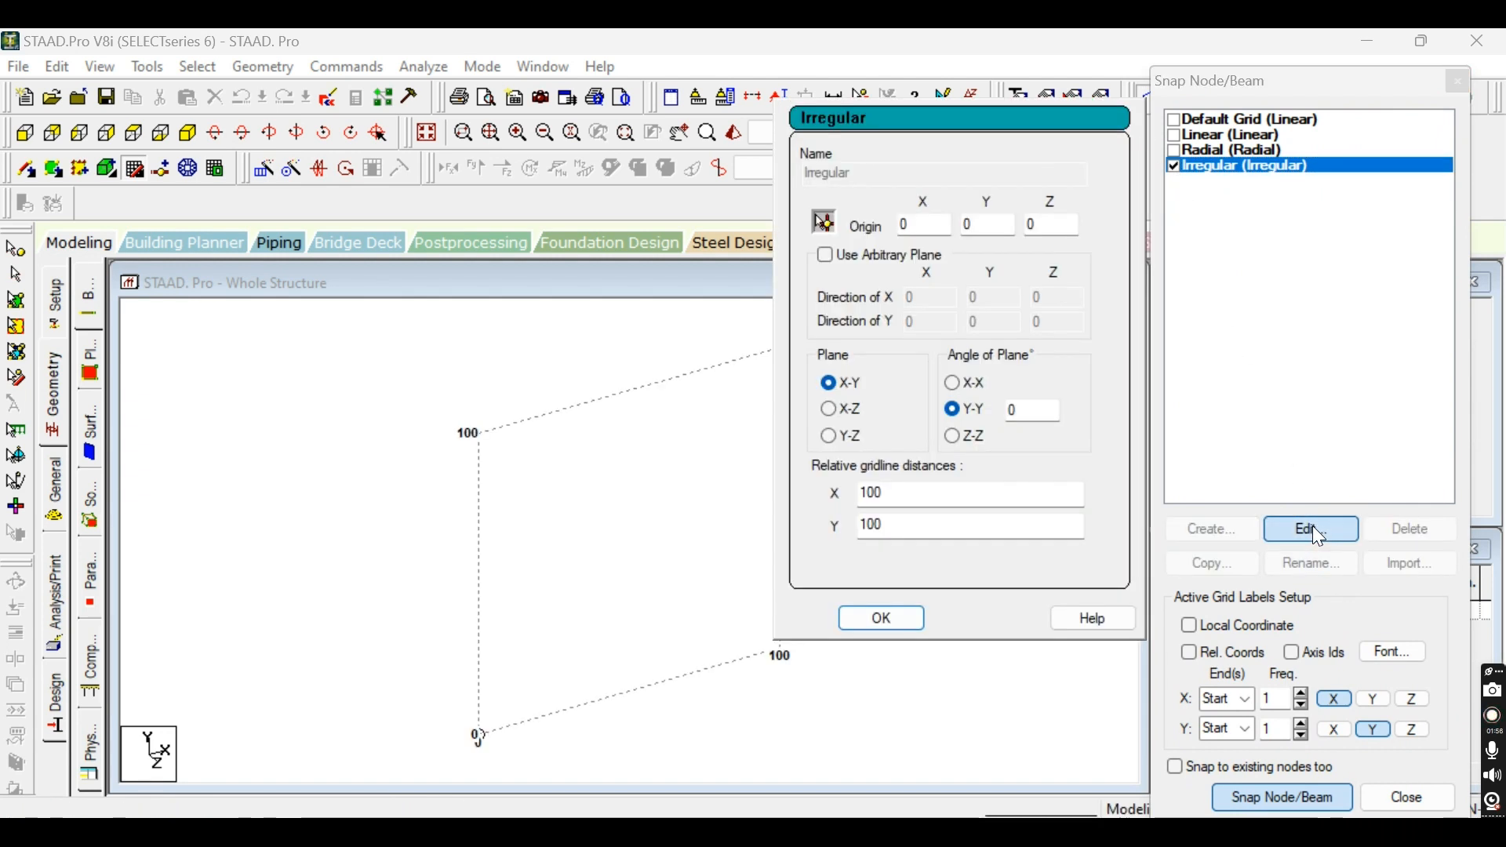
double_click(894, 492)
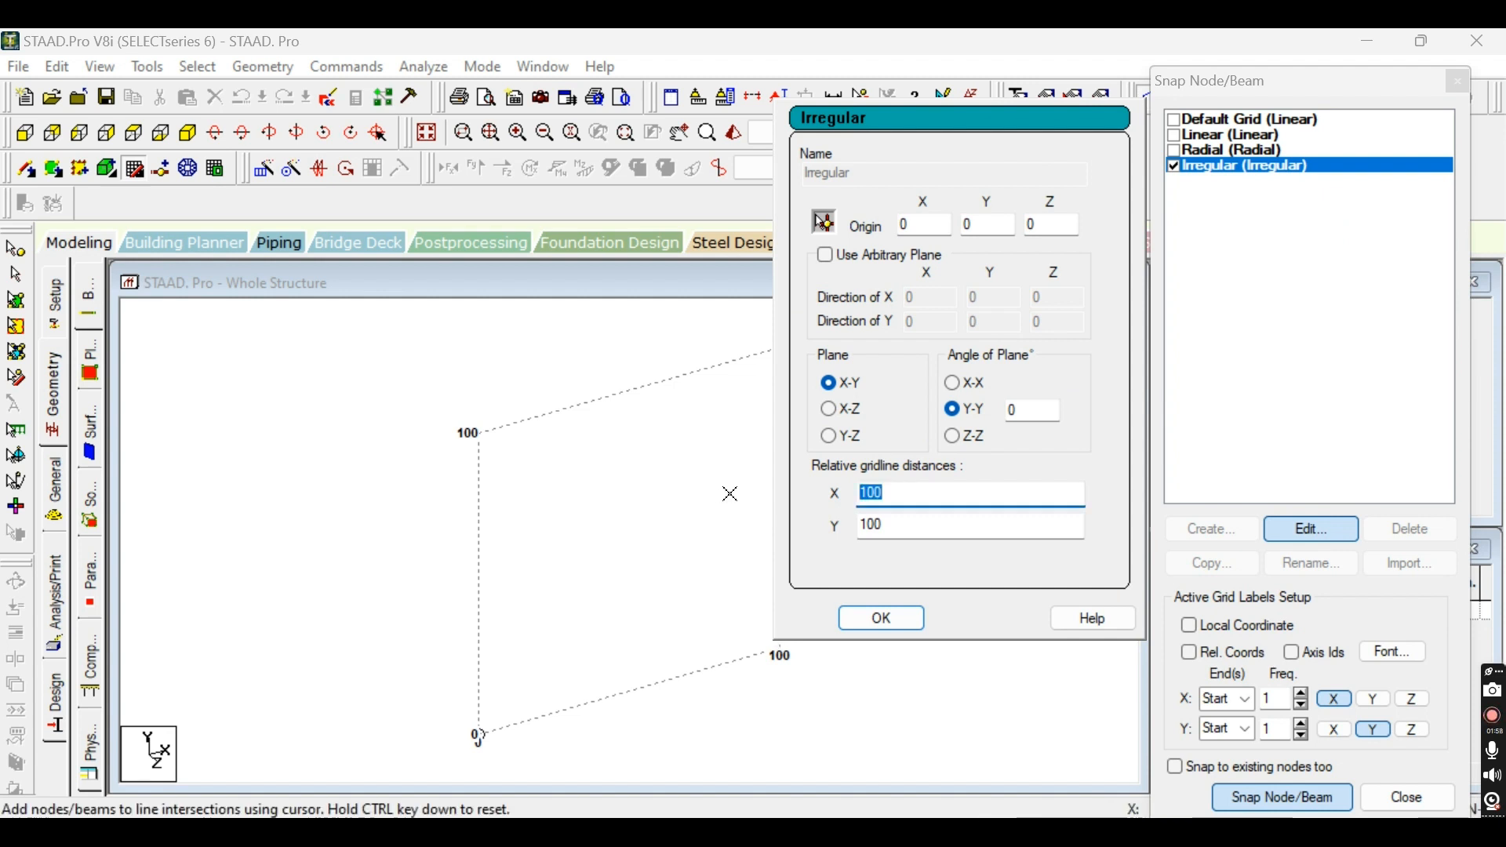
text(200)
double_click(882, 522)
text(150)
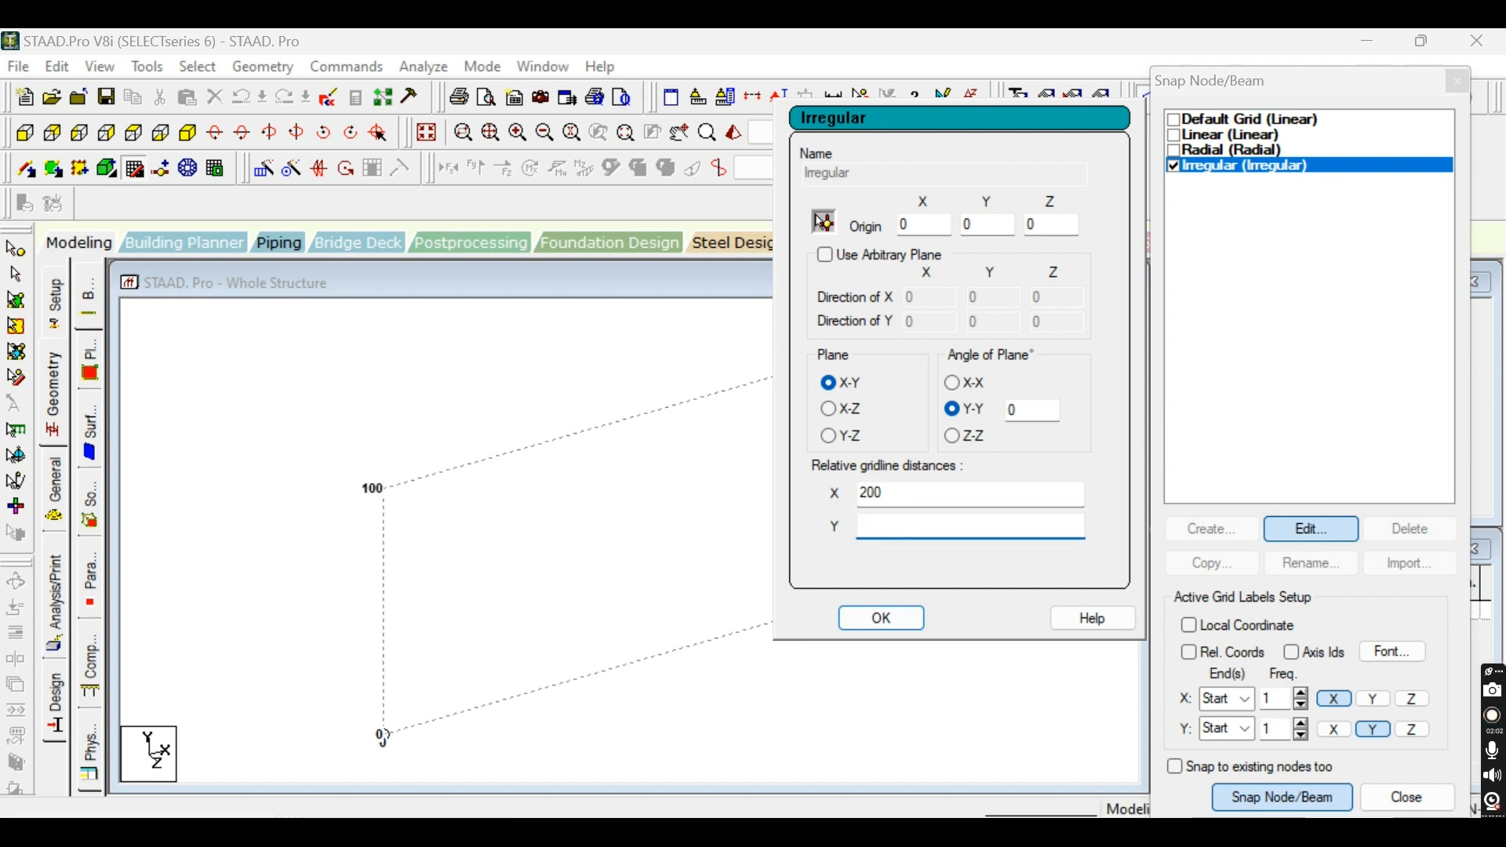
click(844, 619)
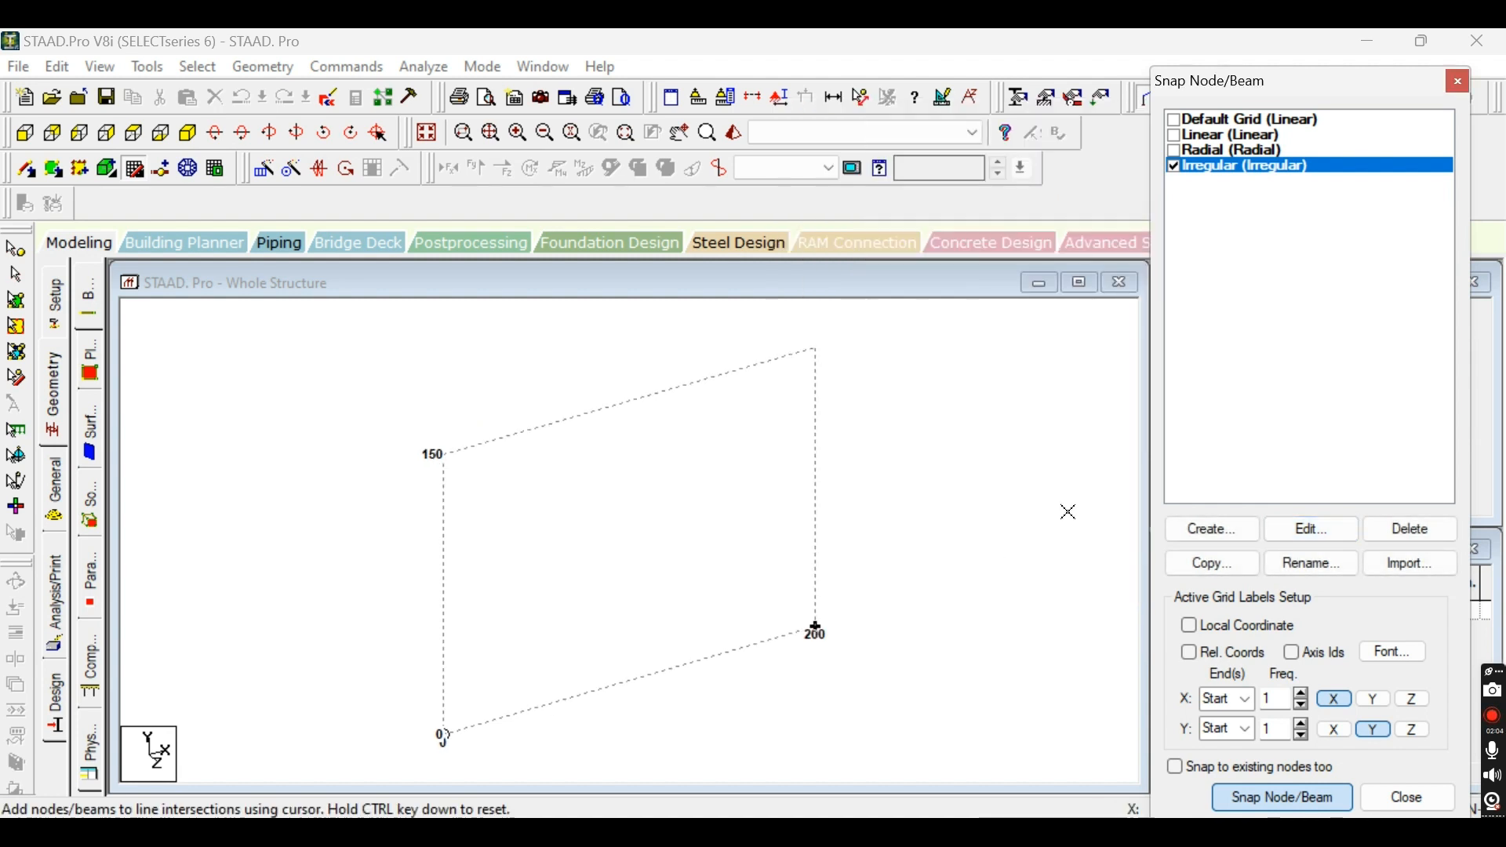
Edit the Irregular grid's plane, previewing X-Z before setting it to Y-Z and accepting the change.
click(1288, 528)
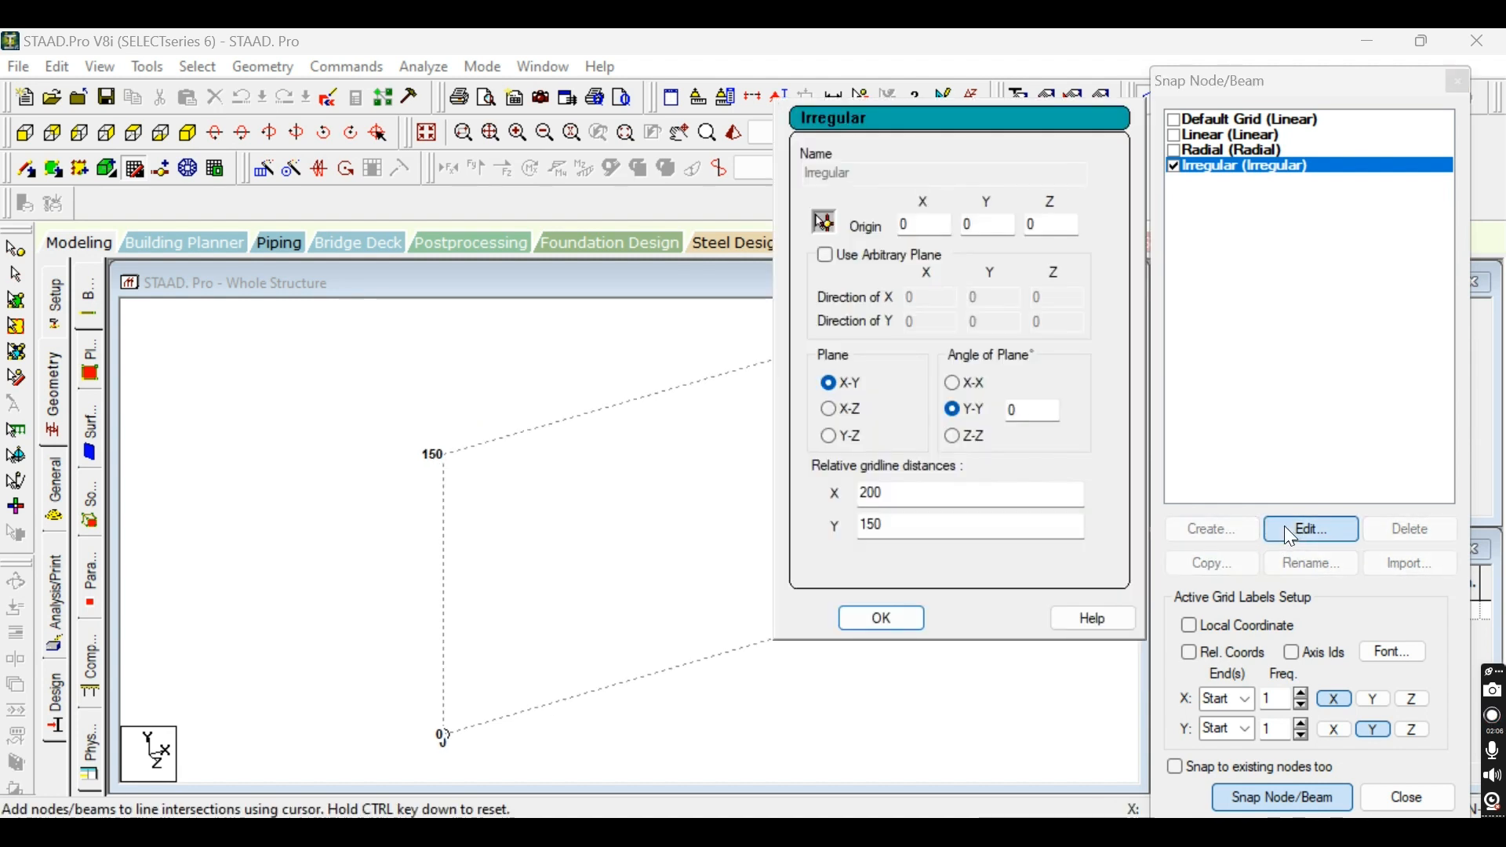
click(825, 412)
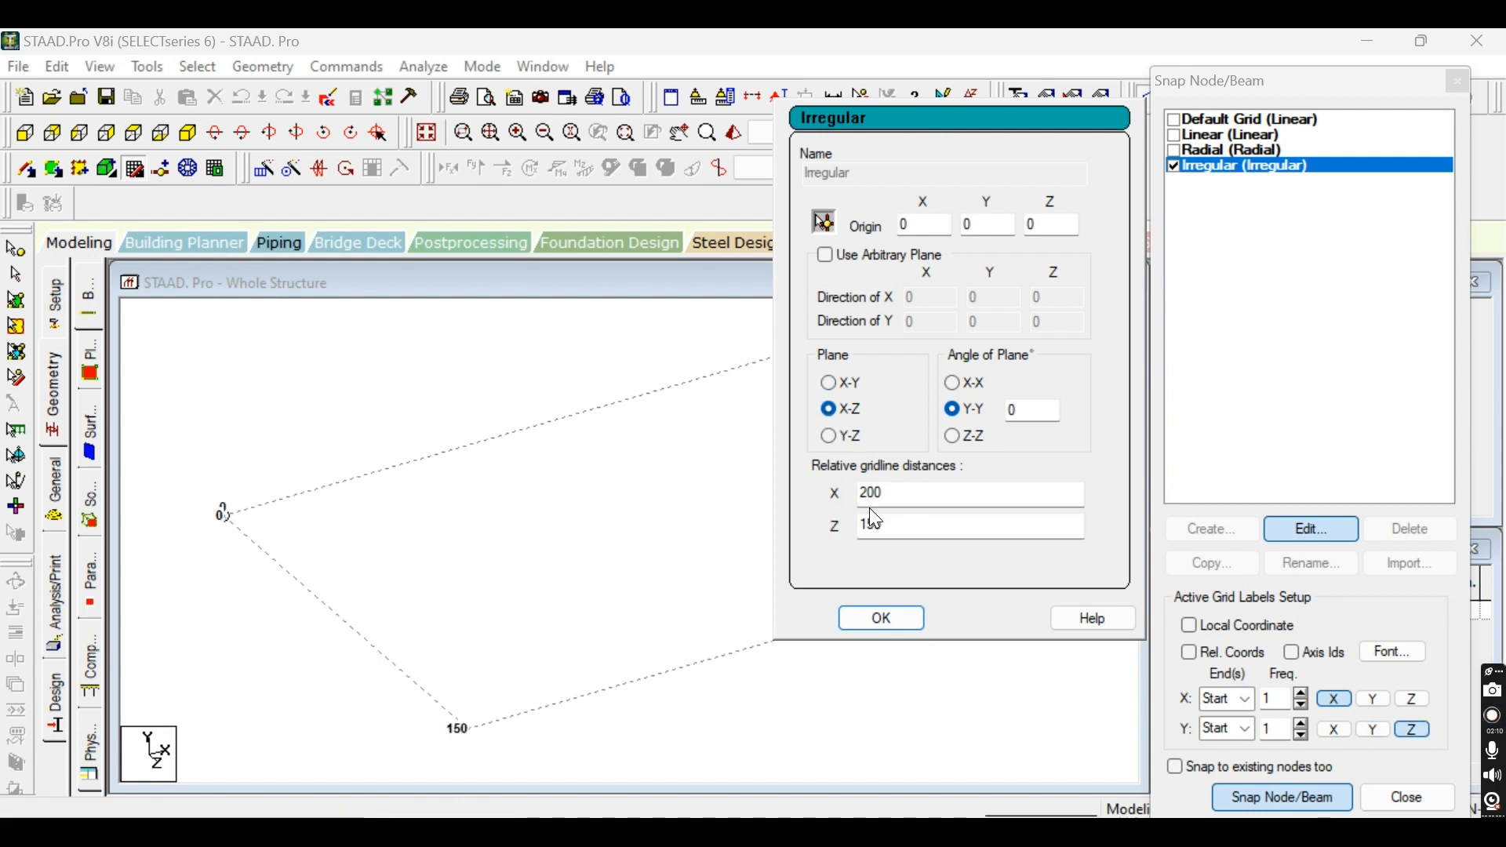
click(832, 437)
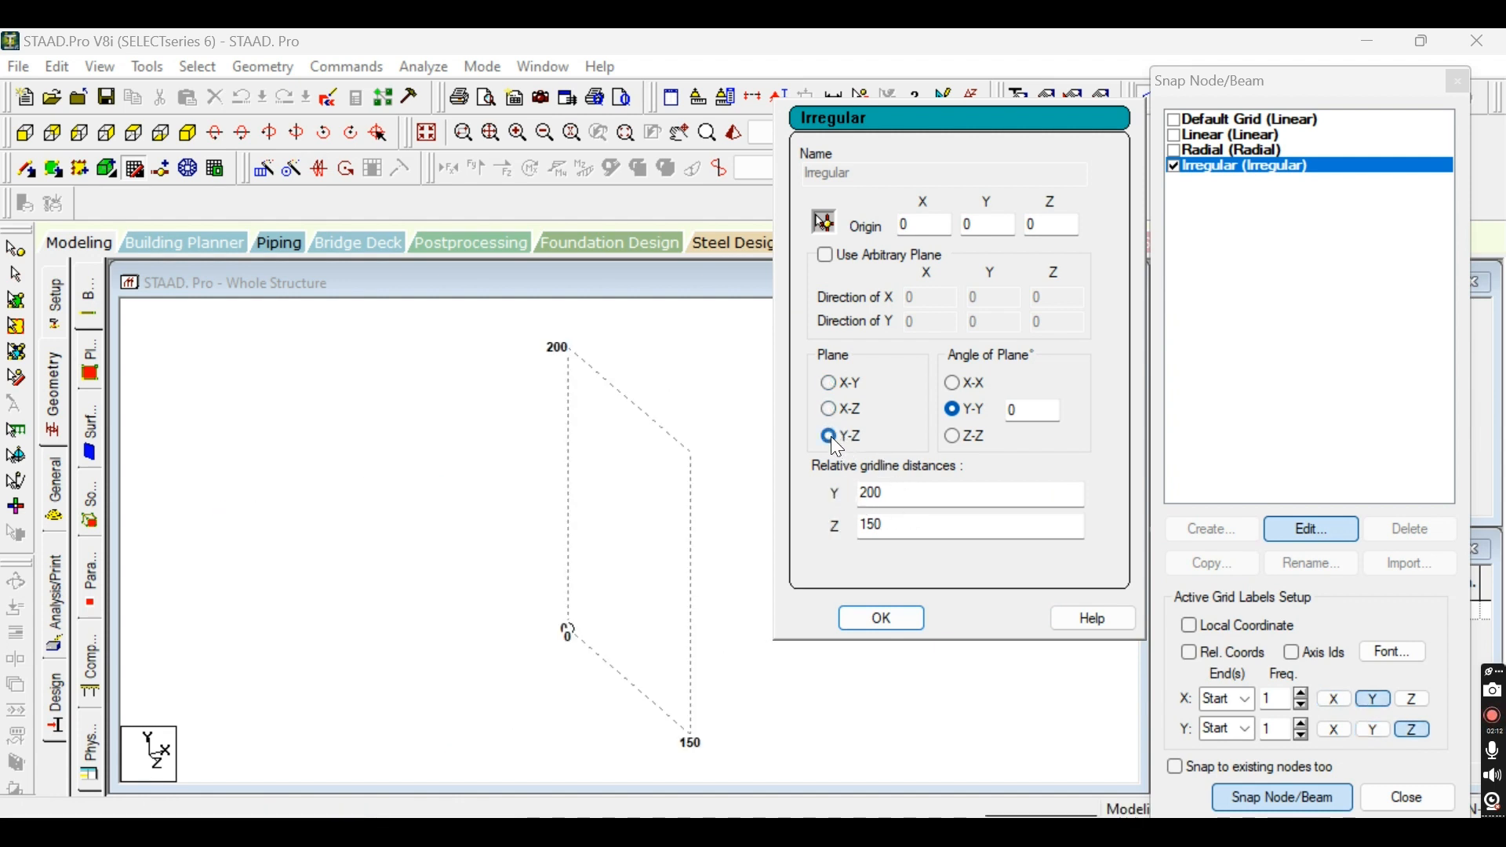
click(914, 622)
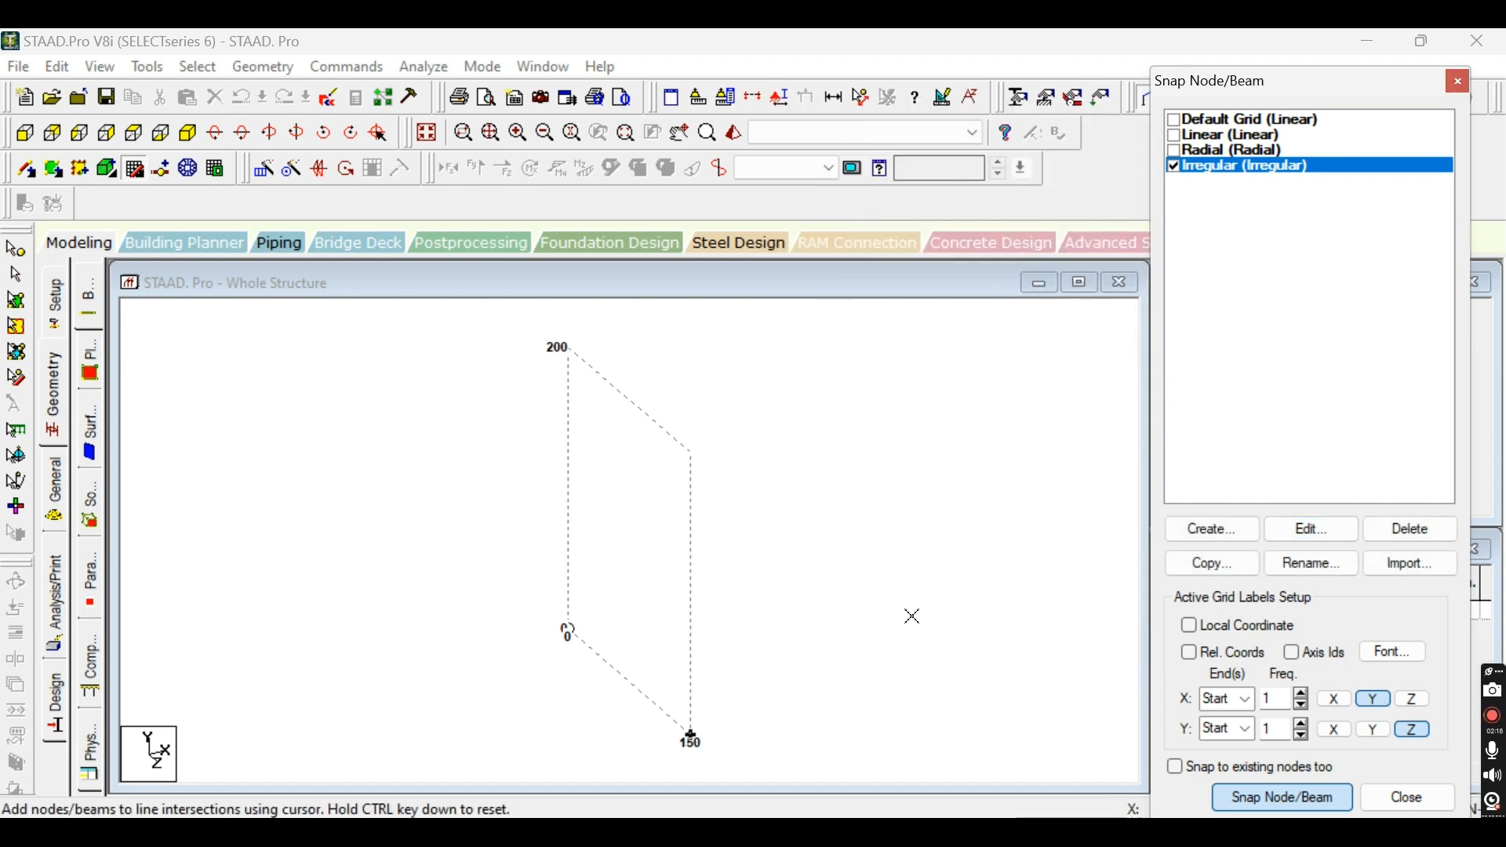